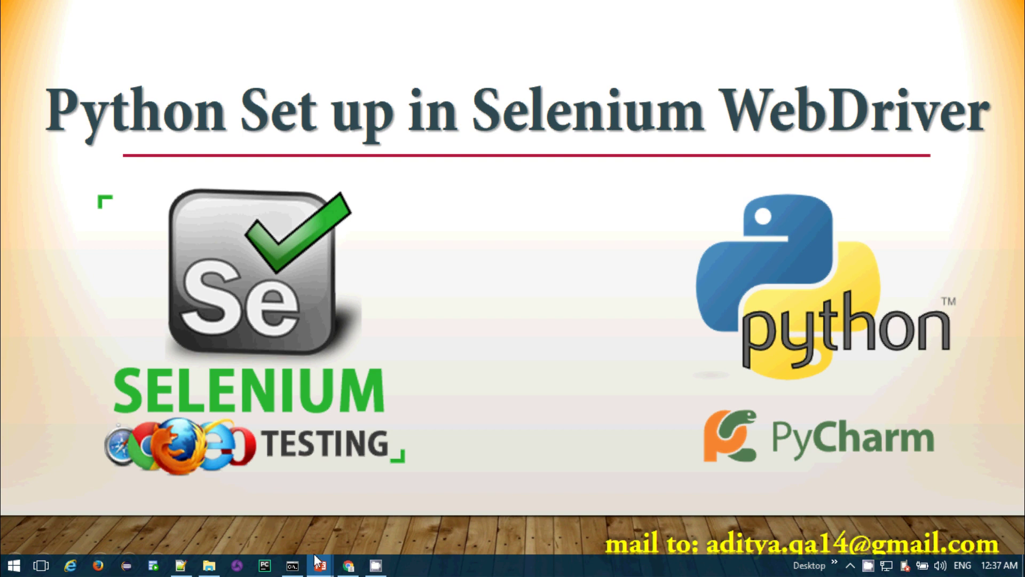
- Switch to Chrome, view the python.org downloads page with its address, and dismiss the downloads bar
left_click(348, 566)
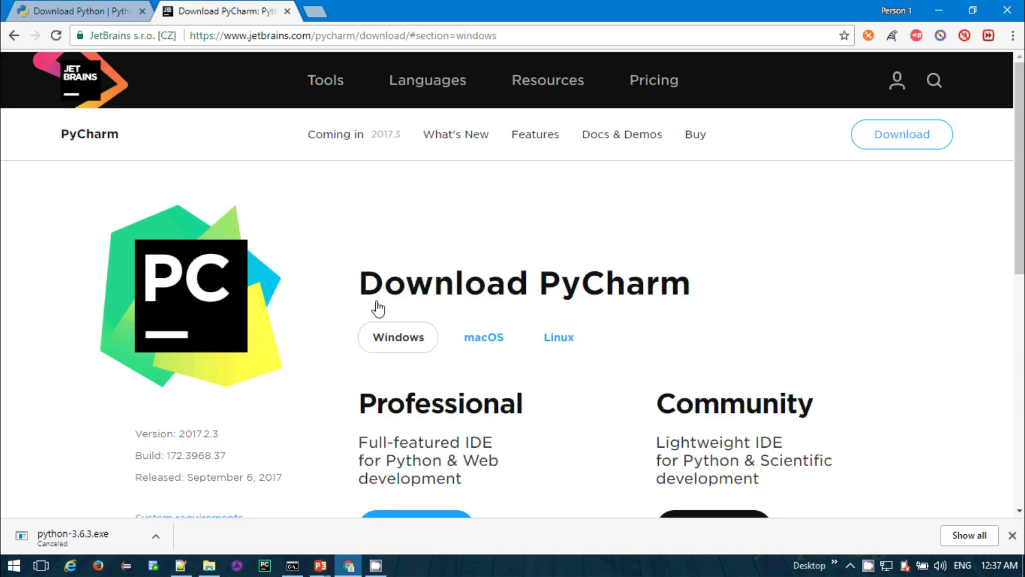
left_click(93, 8)
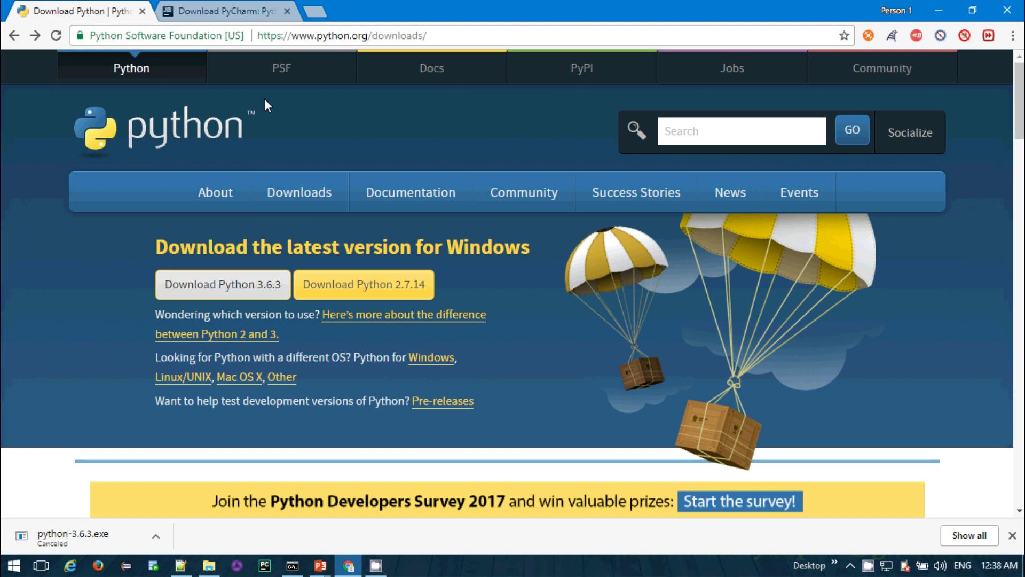
left_click(448, 36)
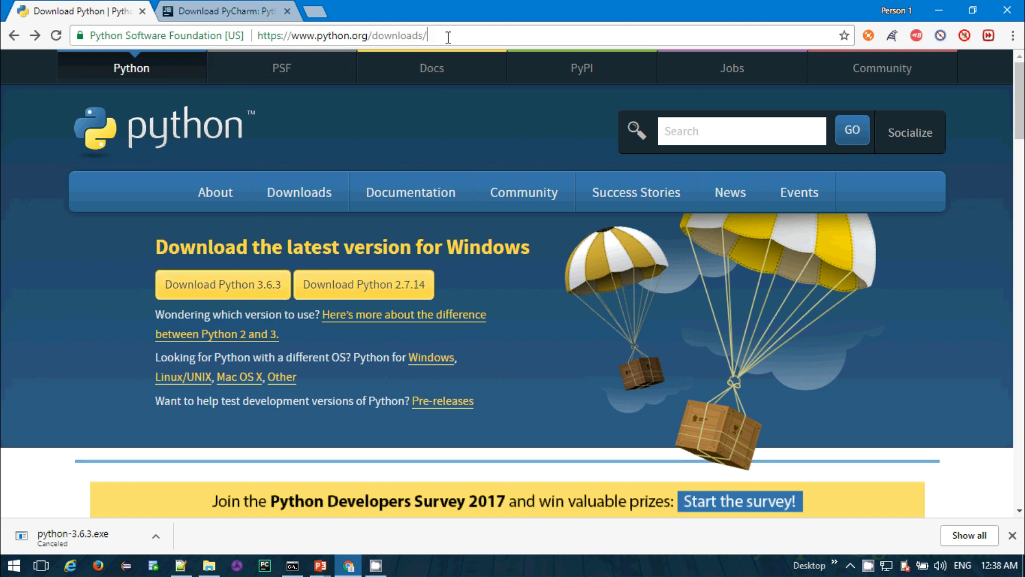
left_click_drag(407, 35, 264, 36)
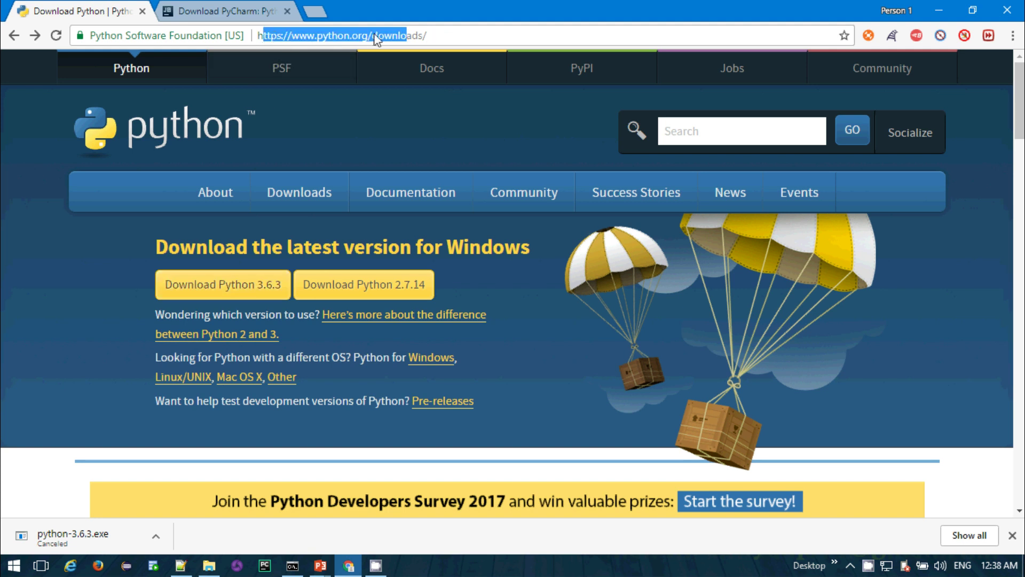
left_click(495, 38)
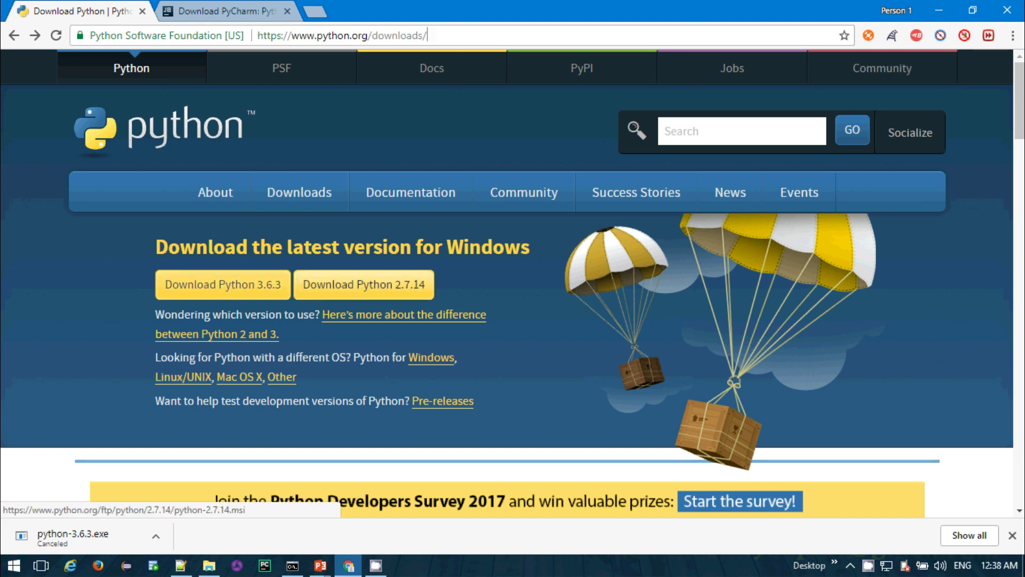
left_click(1012, 536)
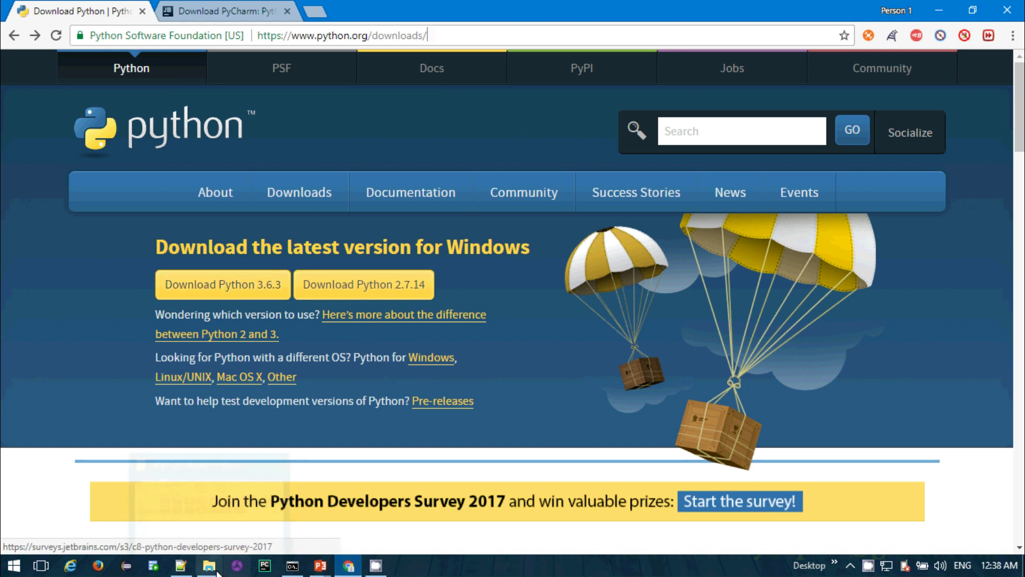
- Switch to File Explorer and locate the python-3.6.3 installer in D:\Software\Python
key("alt+Tab")
left_click(88, 361)
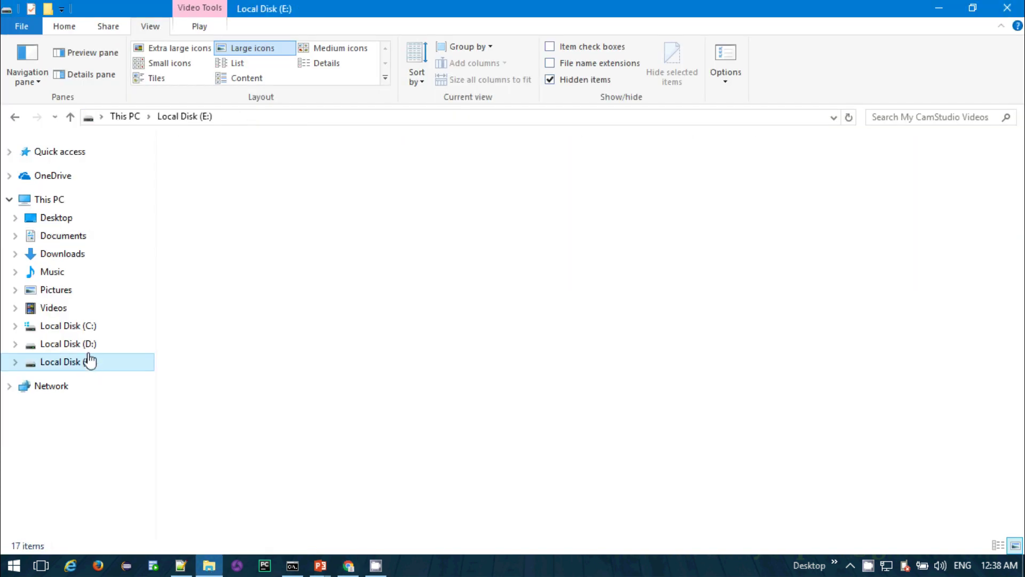
left_click(85, 345)
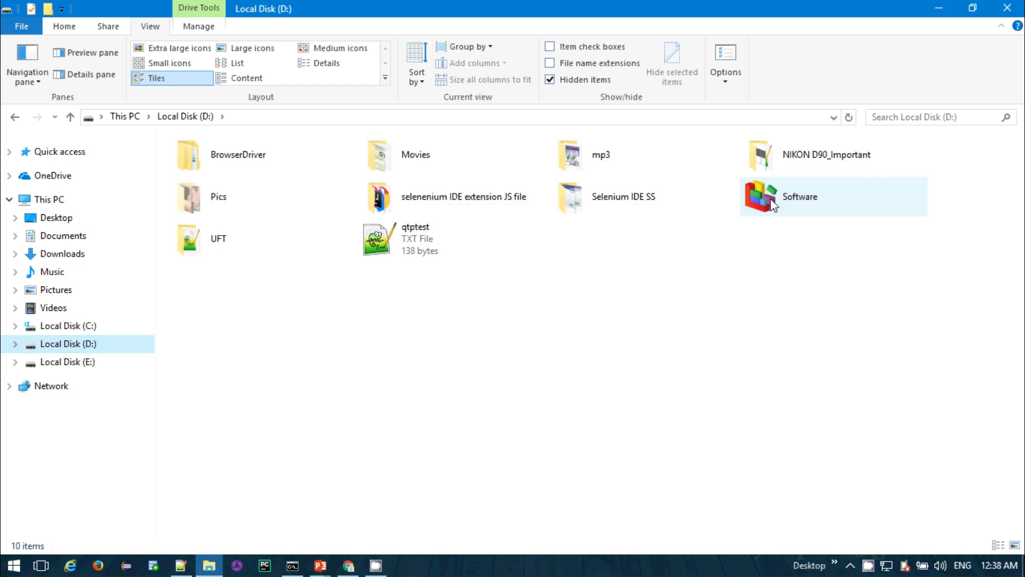
double_click(772, 202)
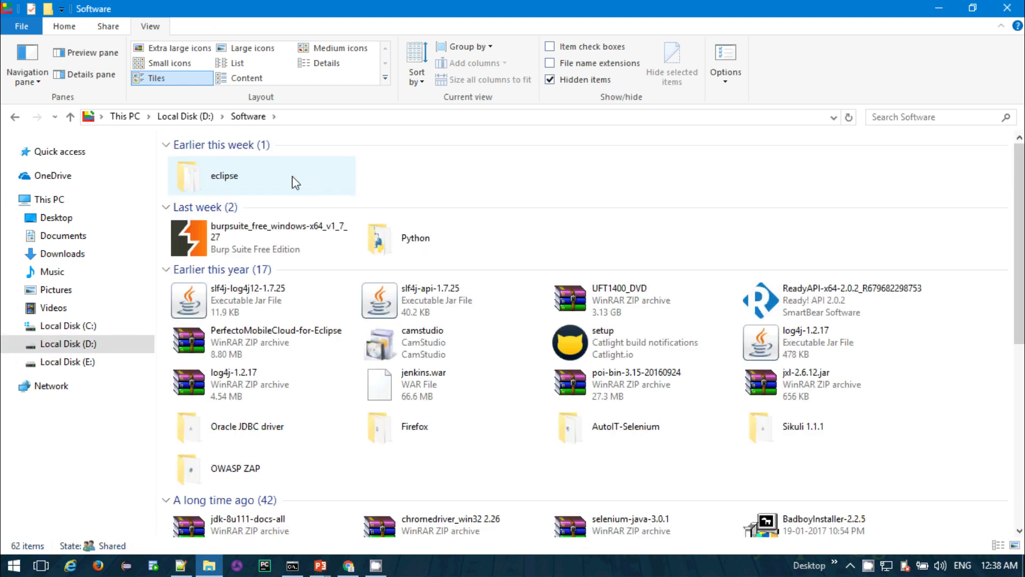
left_click(402, 236)
double_click(404, 237)
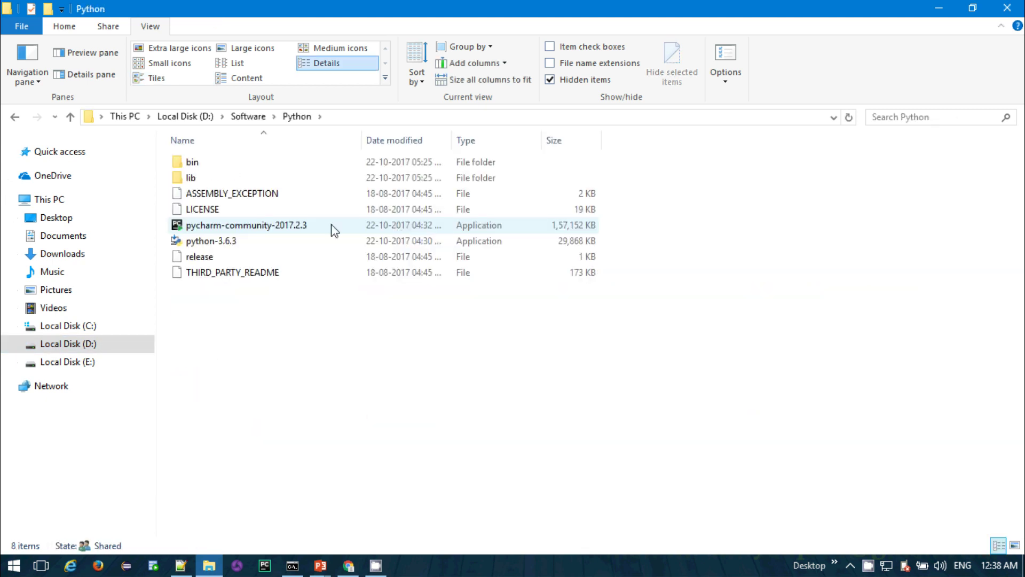
left_click(291, 240)
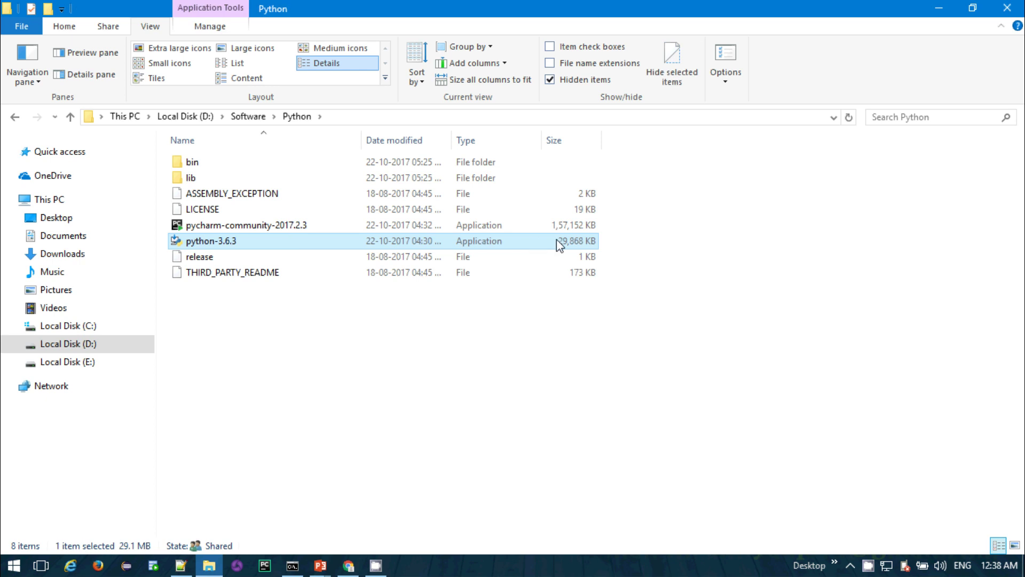
left_click(348, 567)
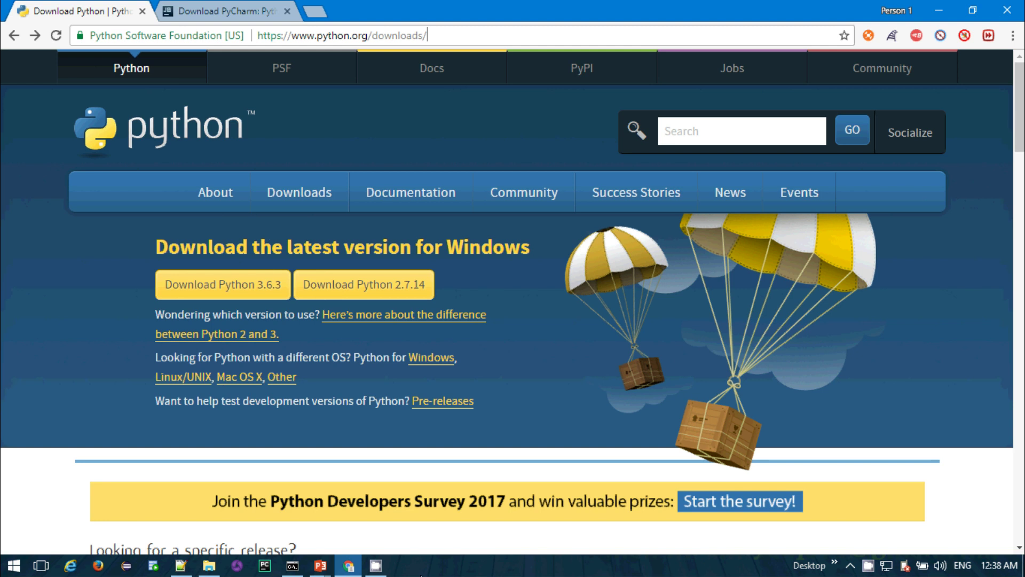
left_click(350, 566)
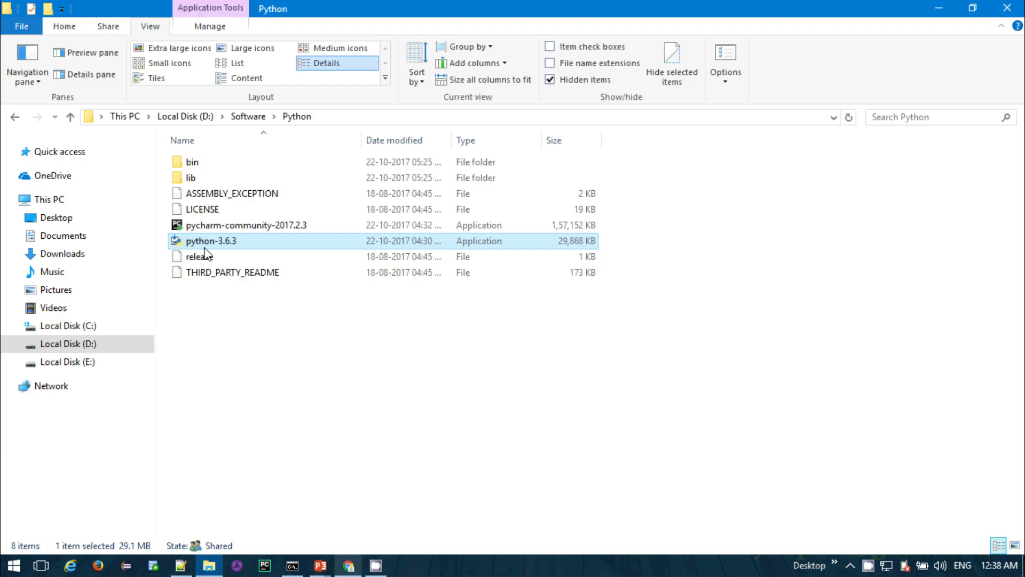
mouse_move(205, 245)
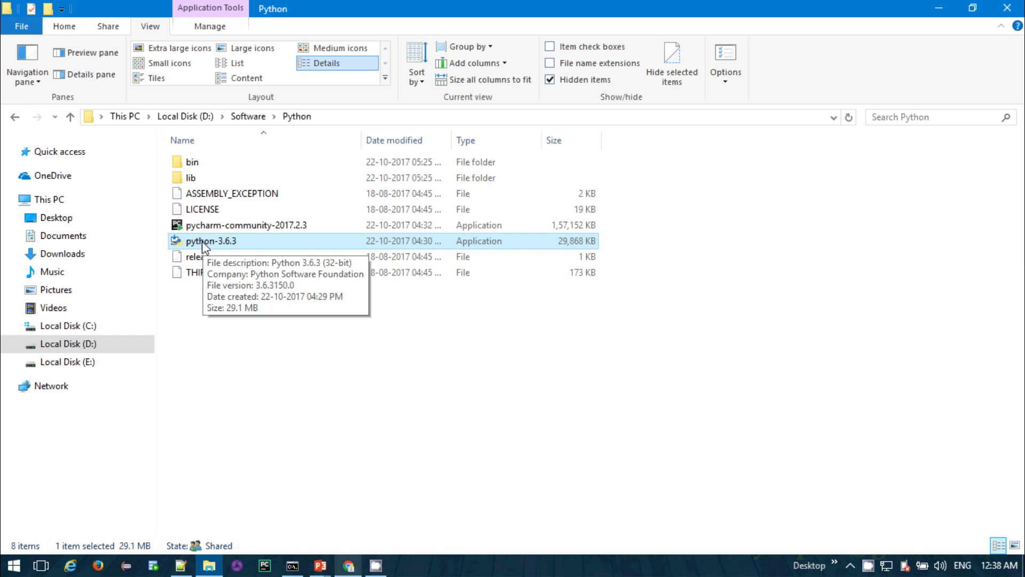
- Browse the C:\Python installation folder and its Scripts subfolder, showing the full path of each
left_click(92, 326)
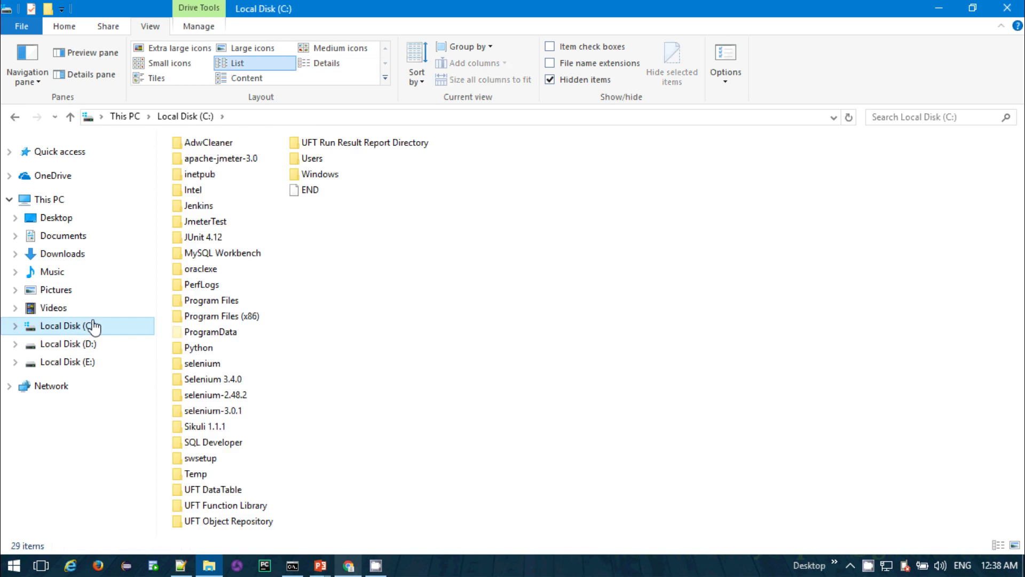
double_click(203, 348)
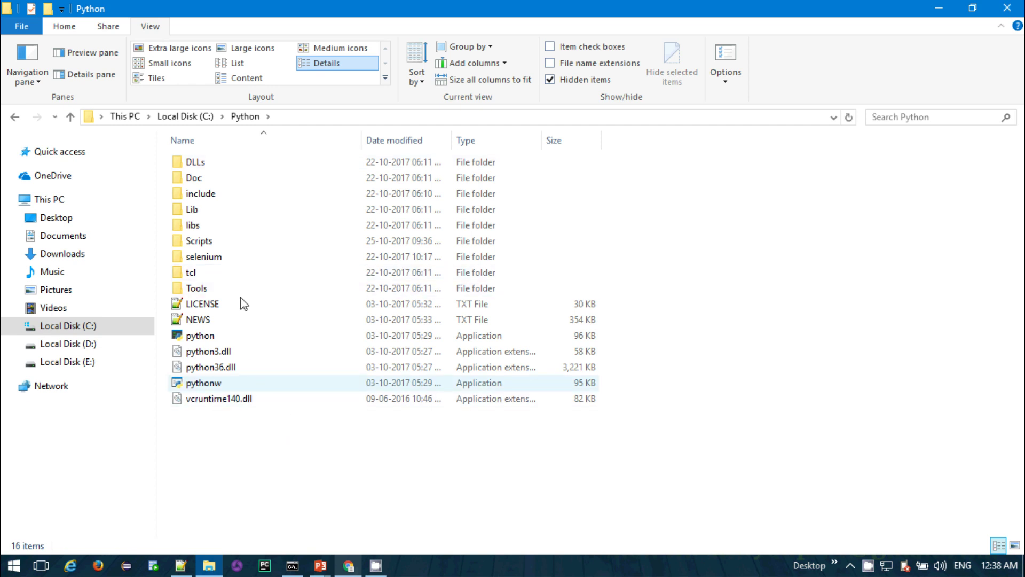
double_click(202, 241)
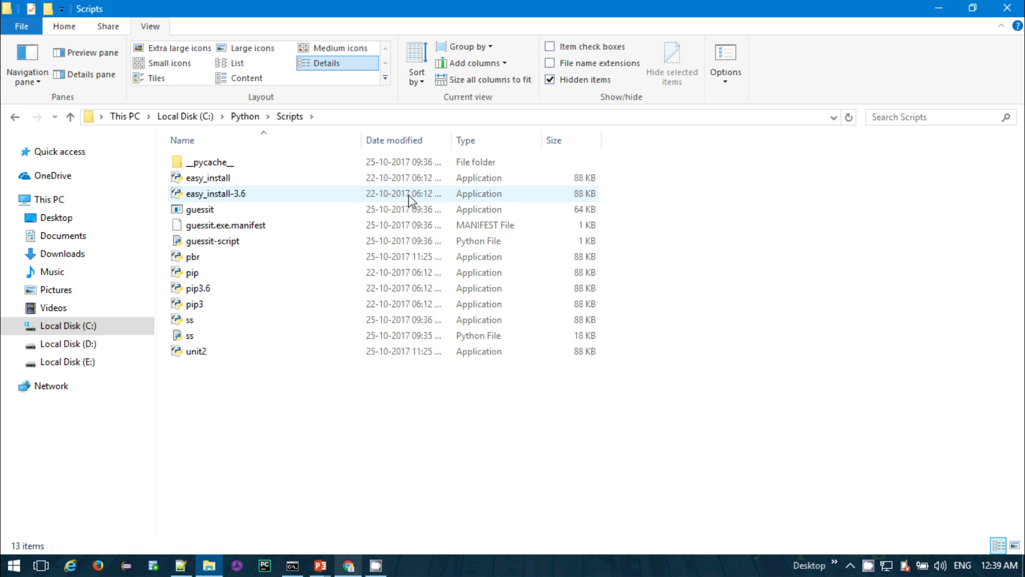
left_click(373, 118)
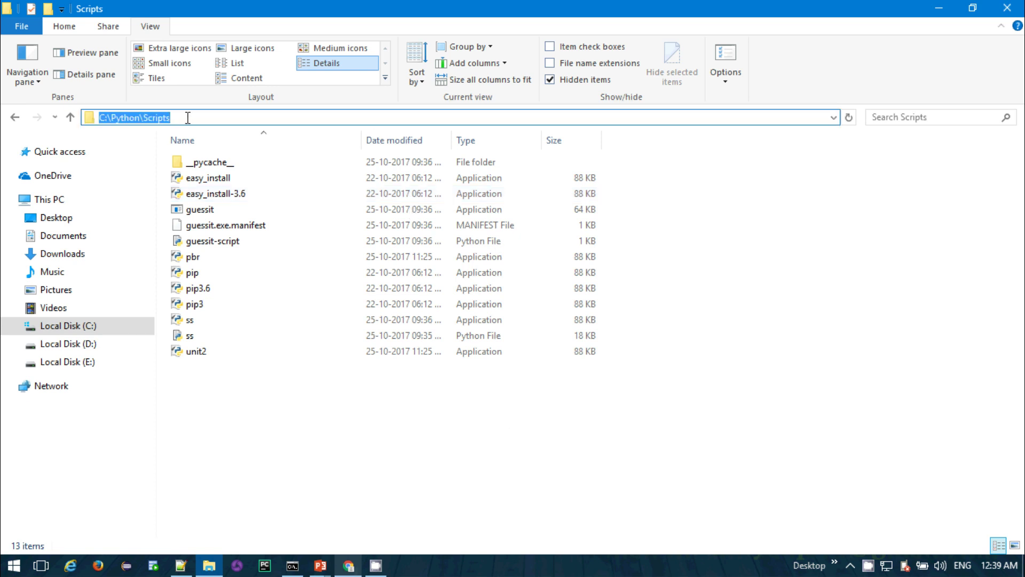
left_click(15, 116)
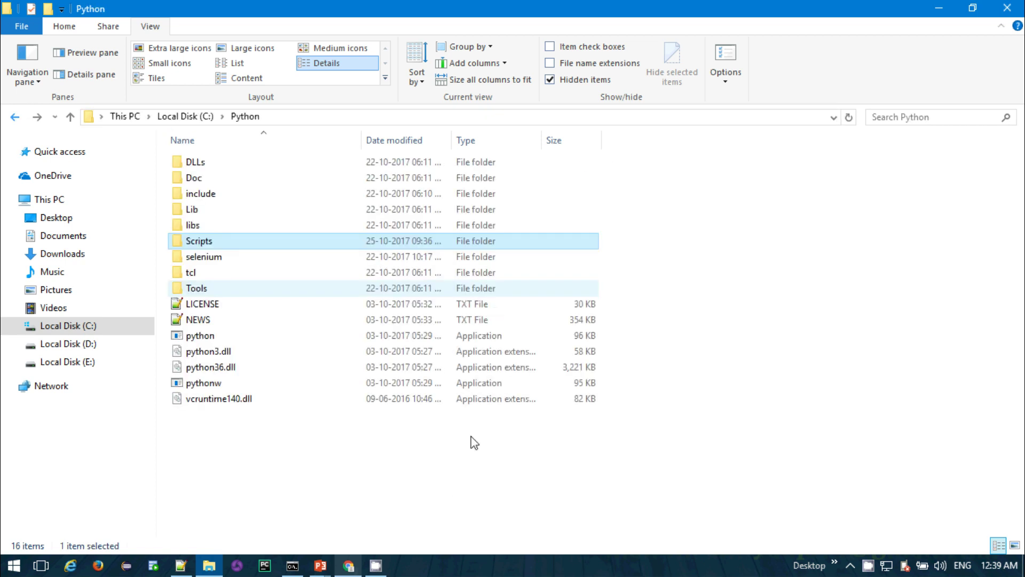
left_click(296, 118)
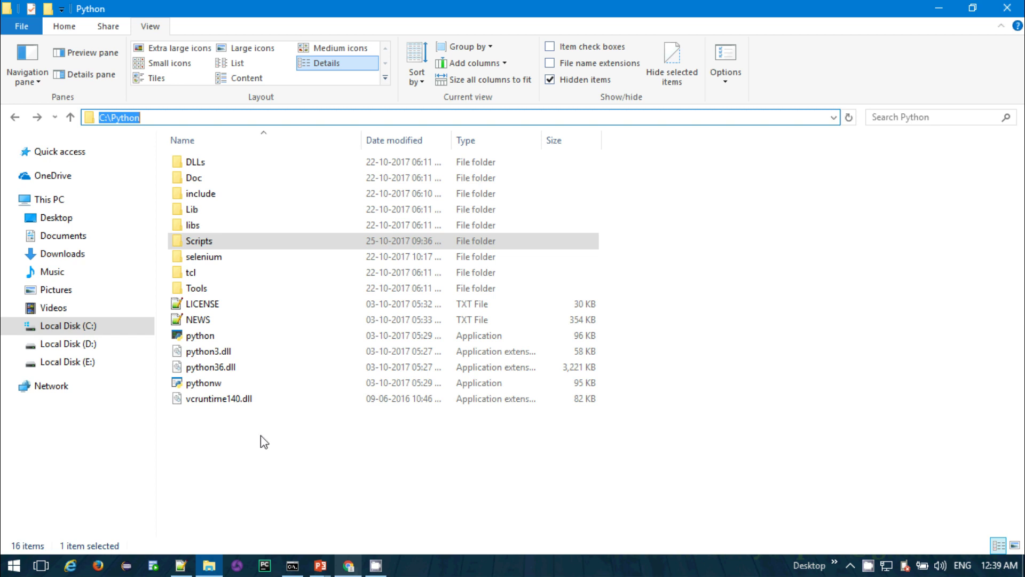
- Search Windows for "environment" and open the Environment Variables dialog from the system environment variables settings
left_click(14, 568)
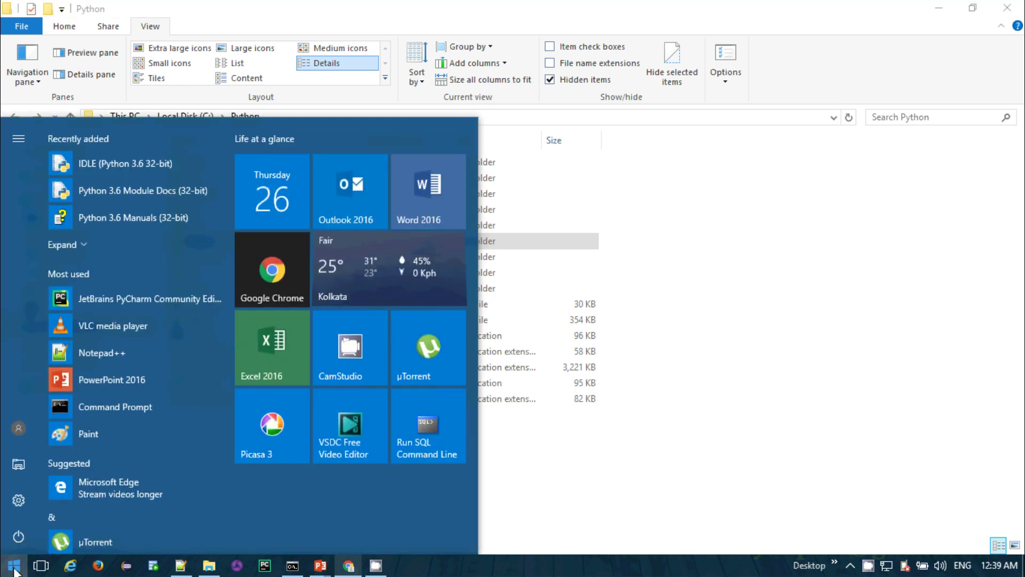
type("enviroe")
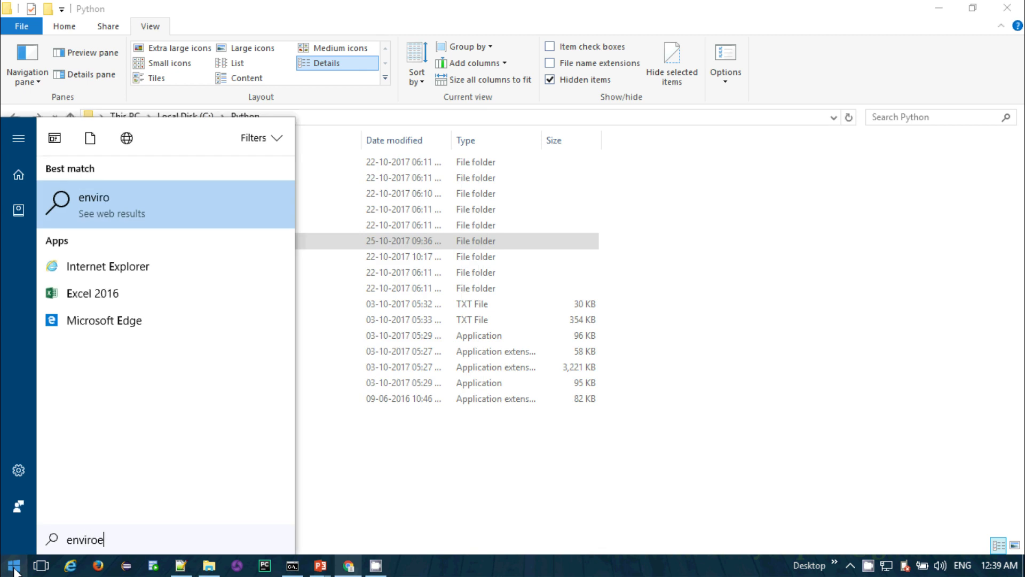
key("BackSpace")
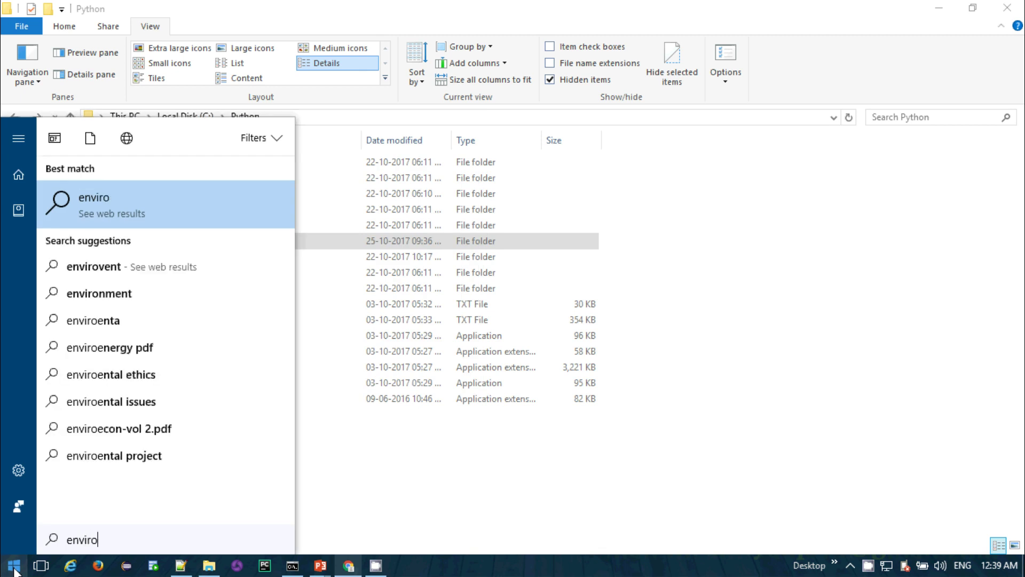
type("nment")
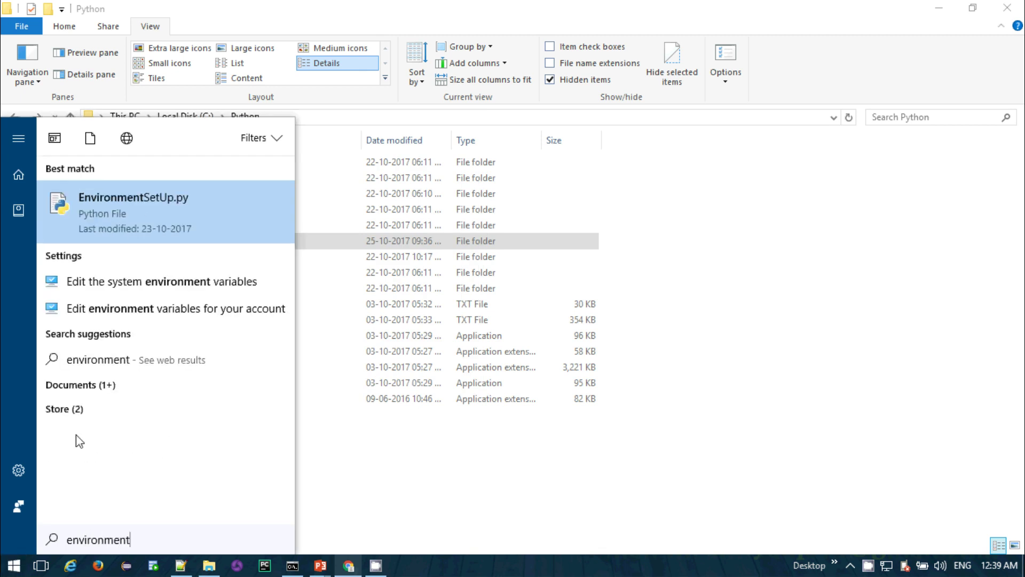
left_click(114, 289)
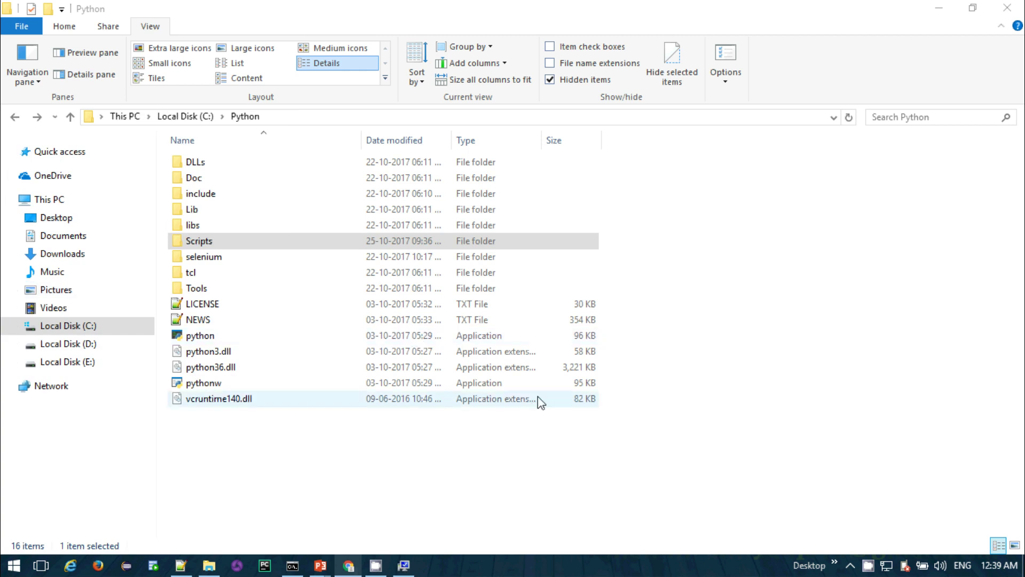
left_click(409, 567)
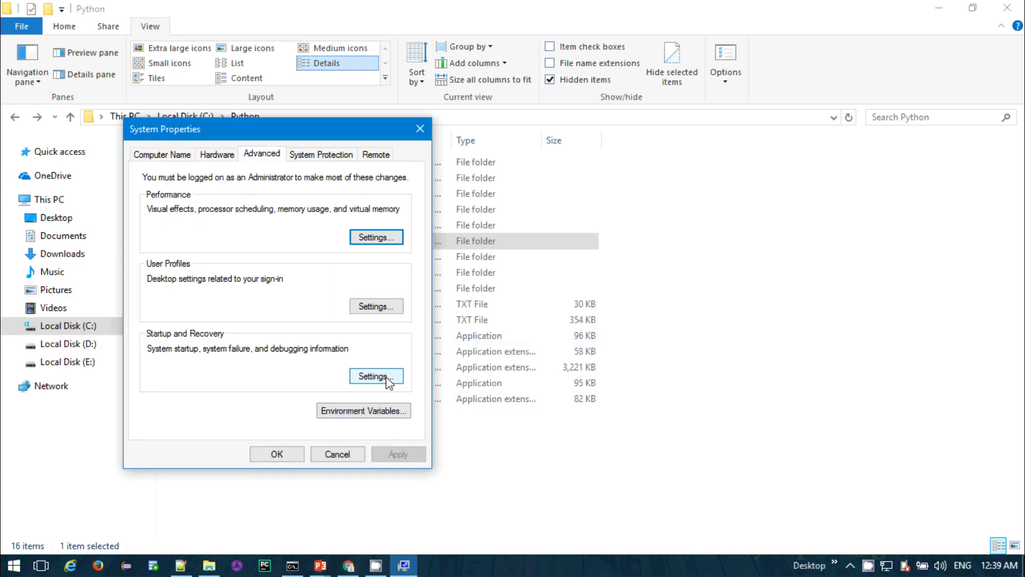
left_click(367, 410)
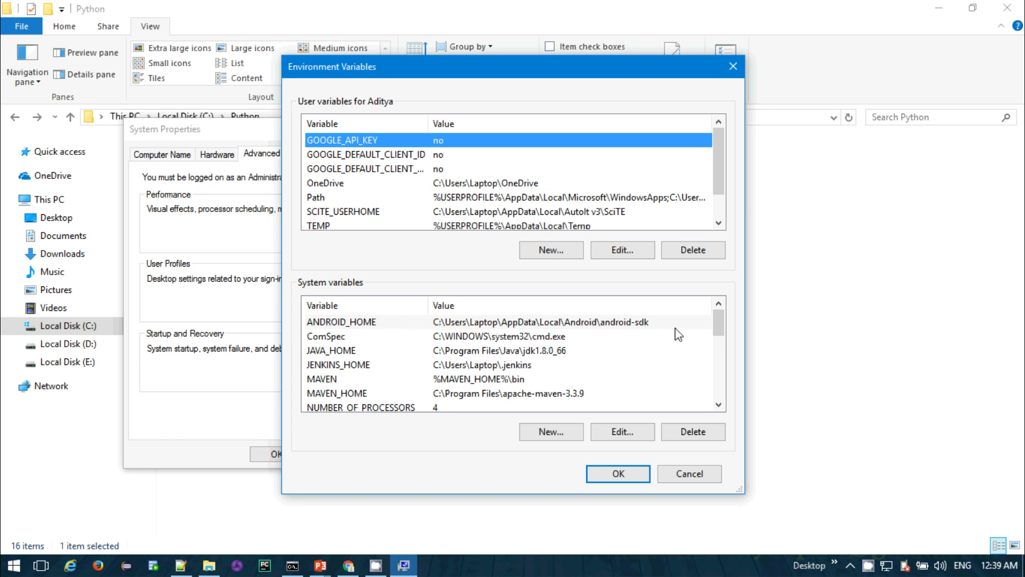
- Open the Path entry under System variables for editing
left_click(719, 405)
left_click(719, 405)
left_click(719, 404)
left_click(719, 405)
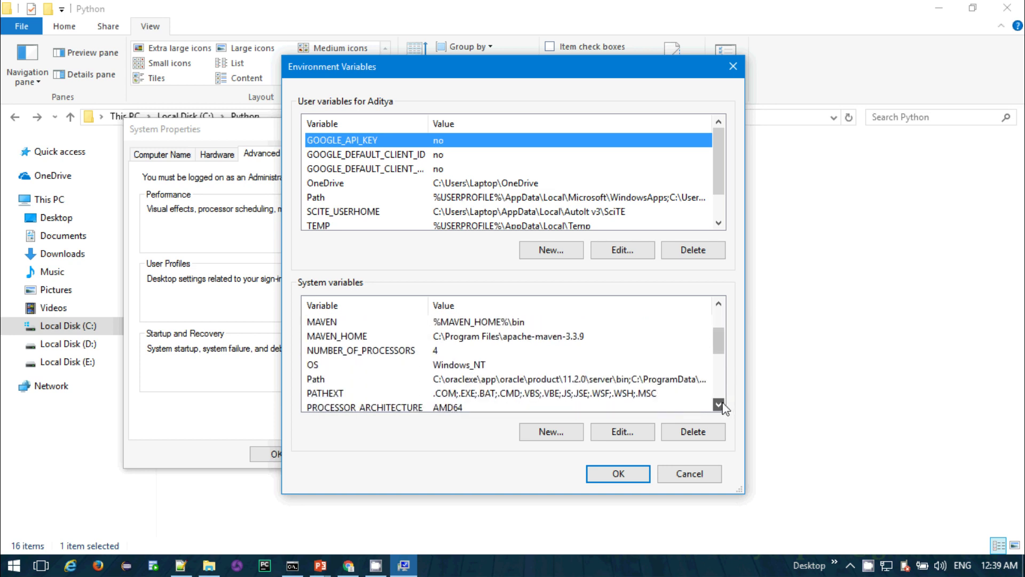
left_click(633, 379)
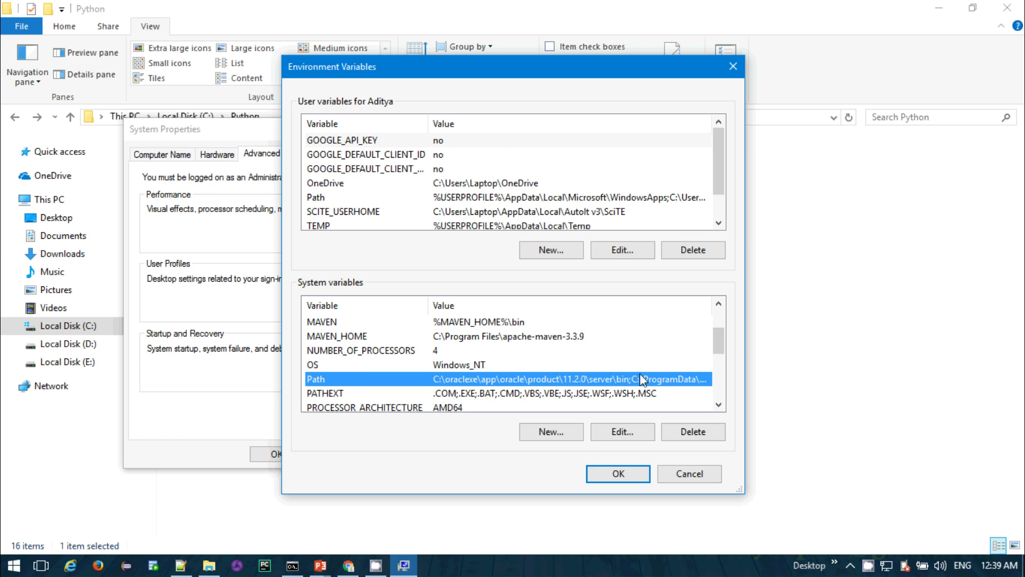
left_click(623, 431)
- Check the C:\Python\Scripts and C:\Python entries in the Path list, cancel the edit and close the Environment Variables dialog
left_click(394, 335)
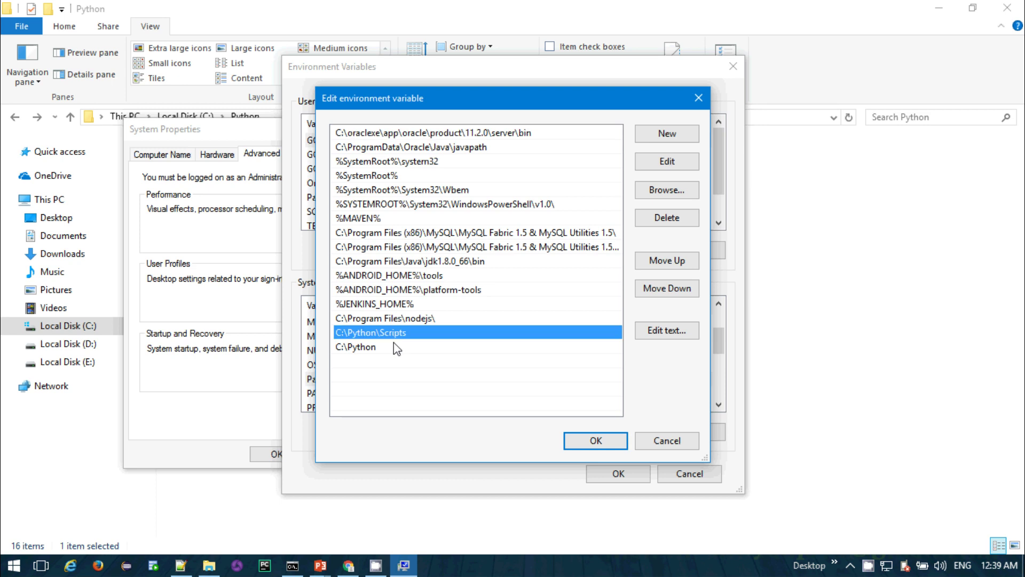
left_click(390, 349)
left_click(388, 335)
double_click(388, 337)
left_click(389, 345)
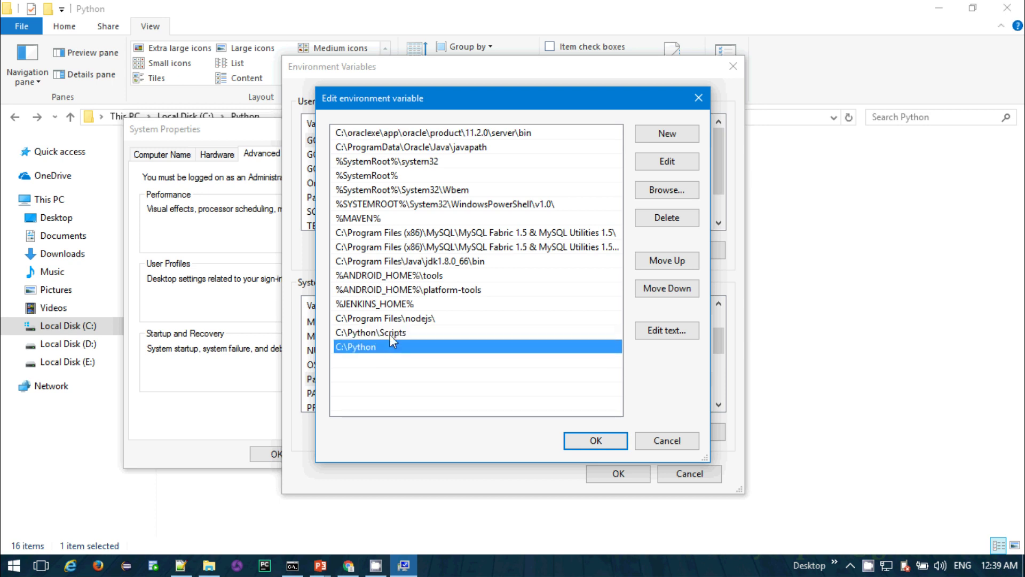
left_click(390, 334)
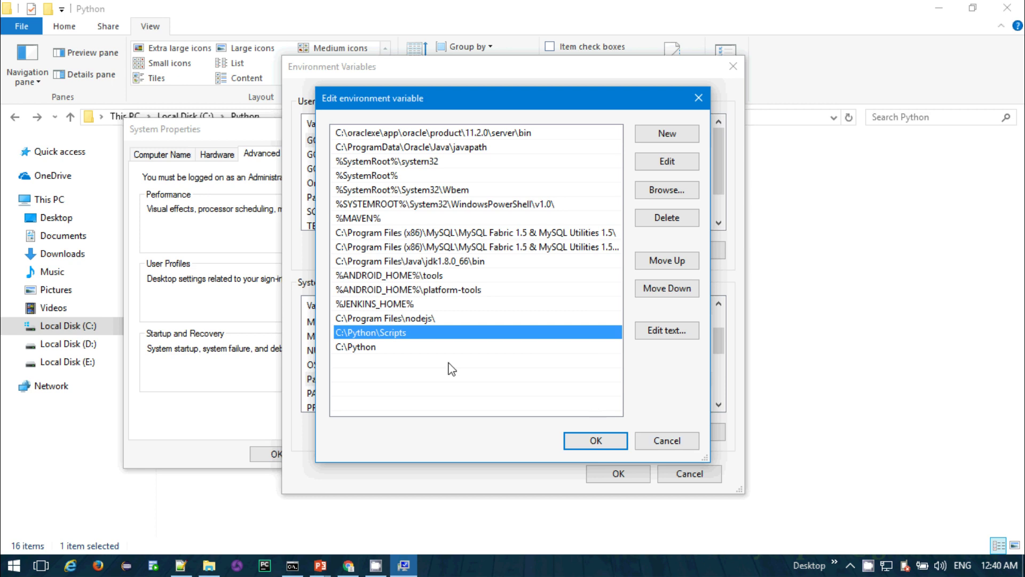
left_click(674, 439)
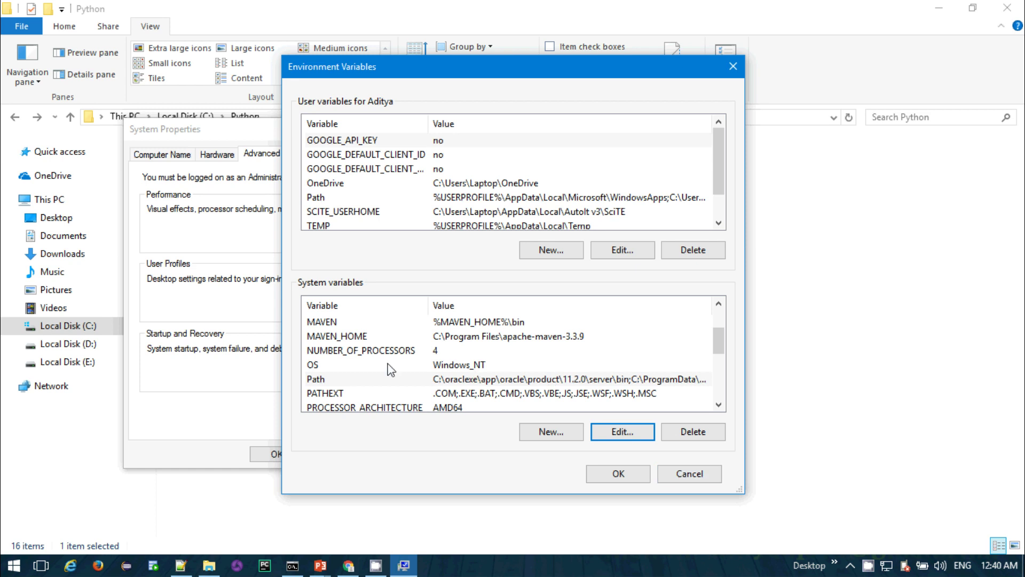
left_click(453, 378)
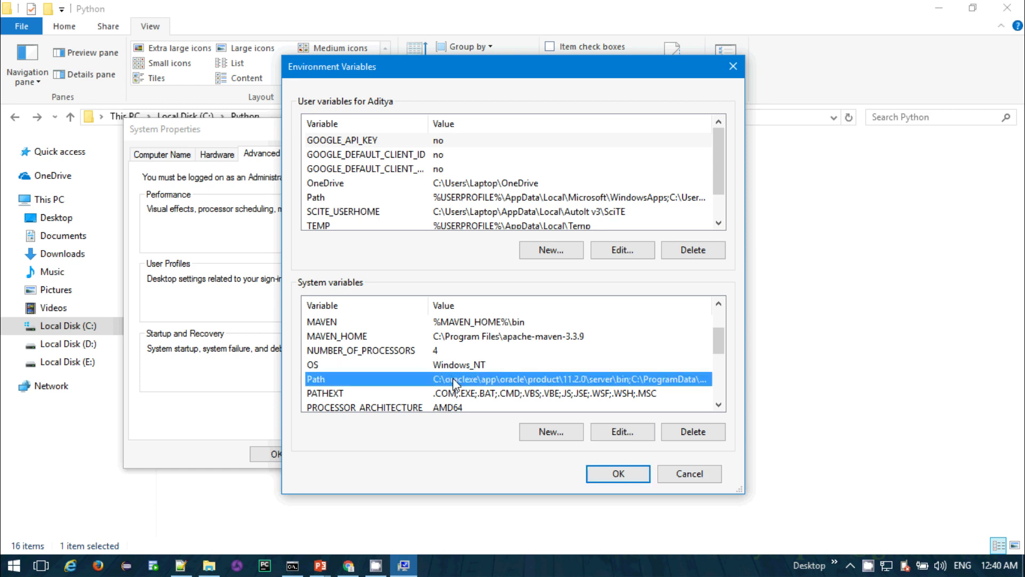
left_click(618, 473)
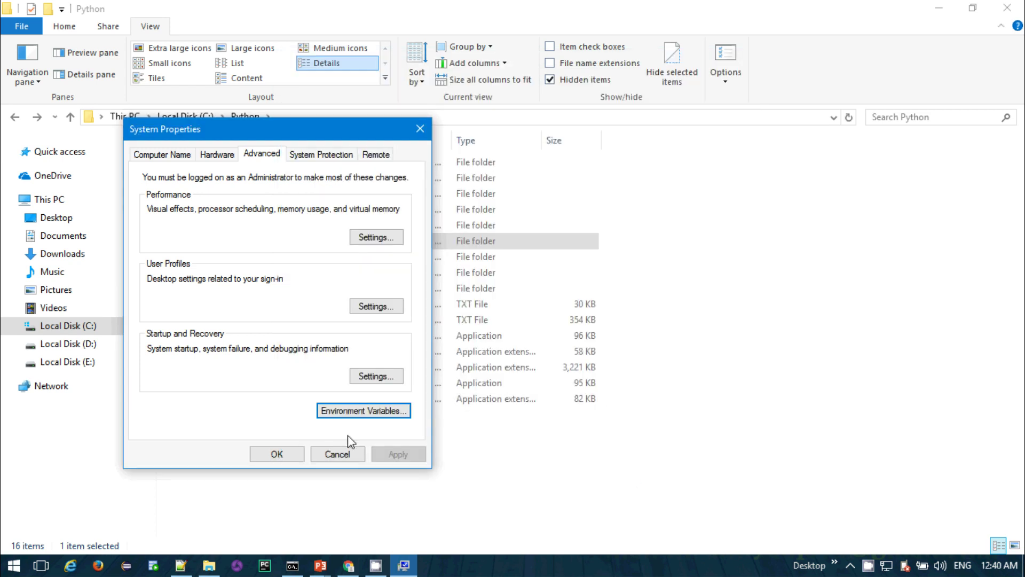
- Close the System Properties dialog and open a Command Prompt
left_click(303, 454)
left_click(300, 460)
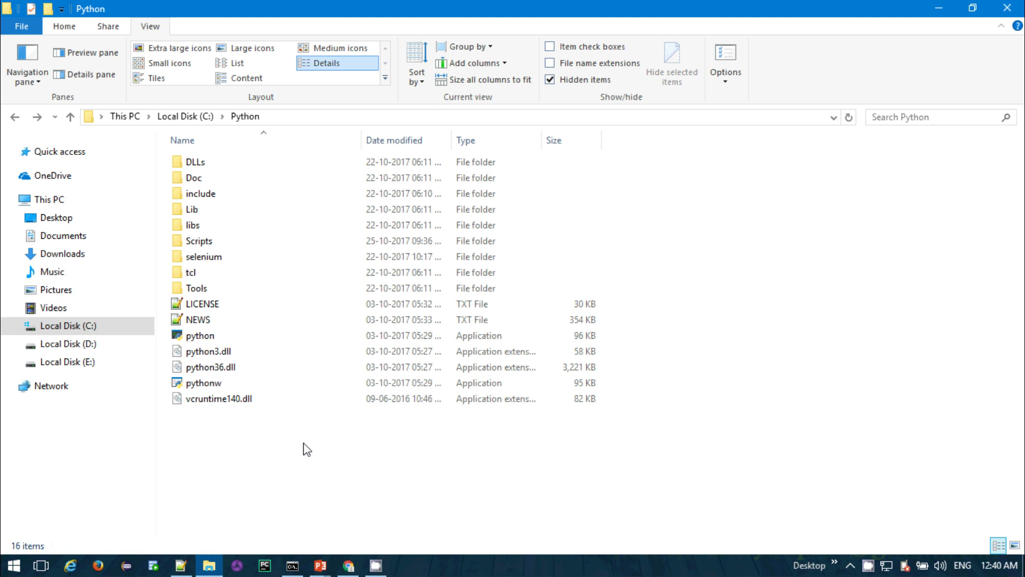
key("super+r")
type("cmd")
key("Return")
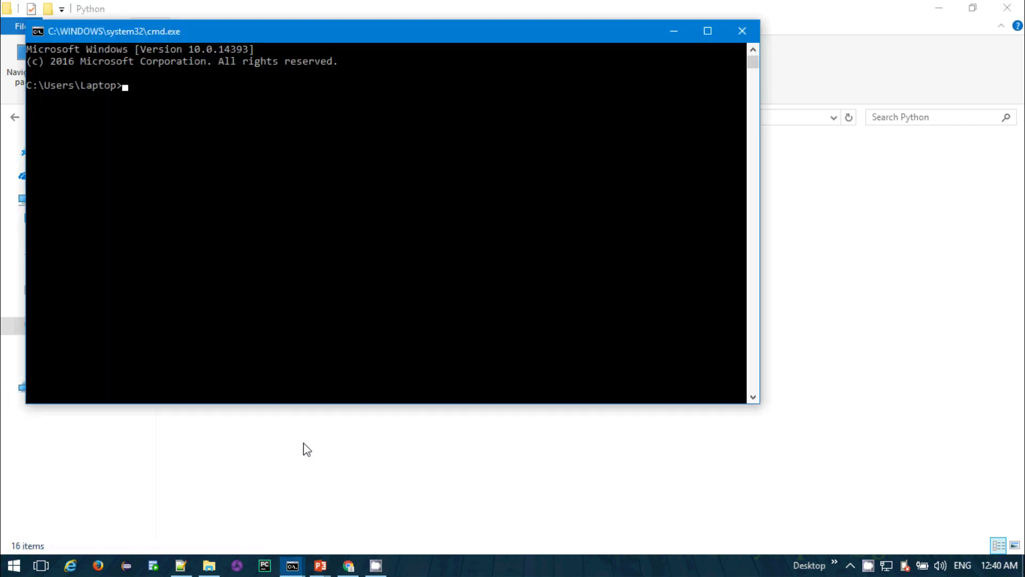
- Start the Python interpreter from the Command Prompt to check the installed version
type("python")
key("Return")
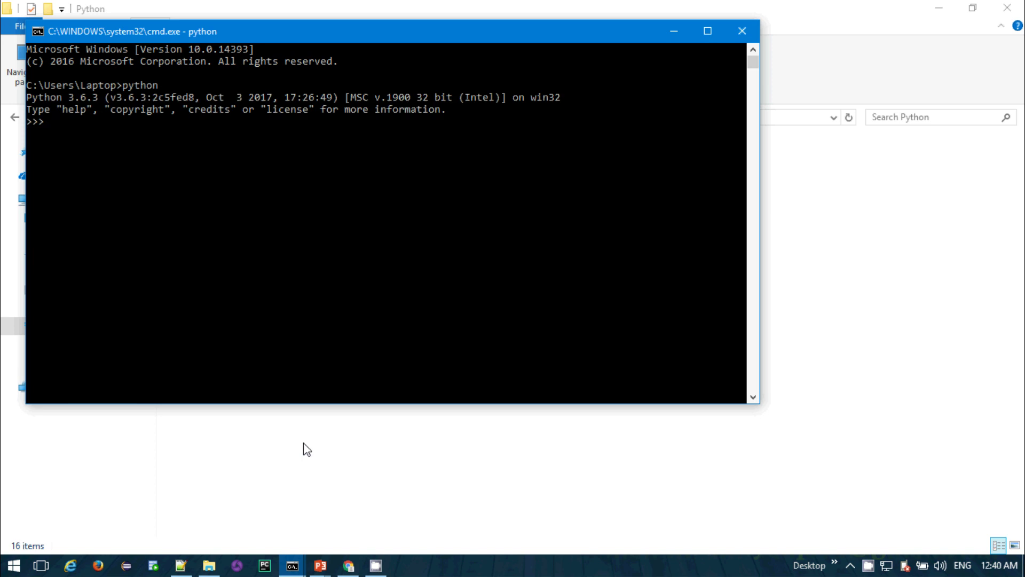
left_click_drag(230, 35, 398, 111)
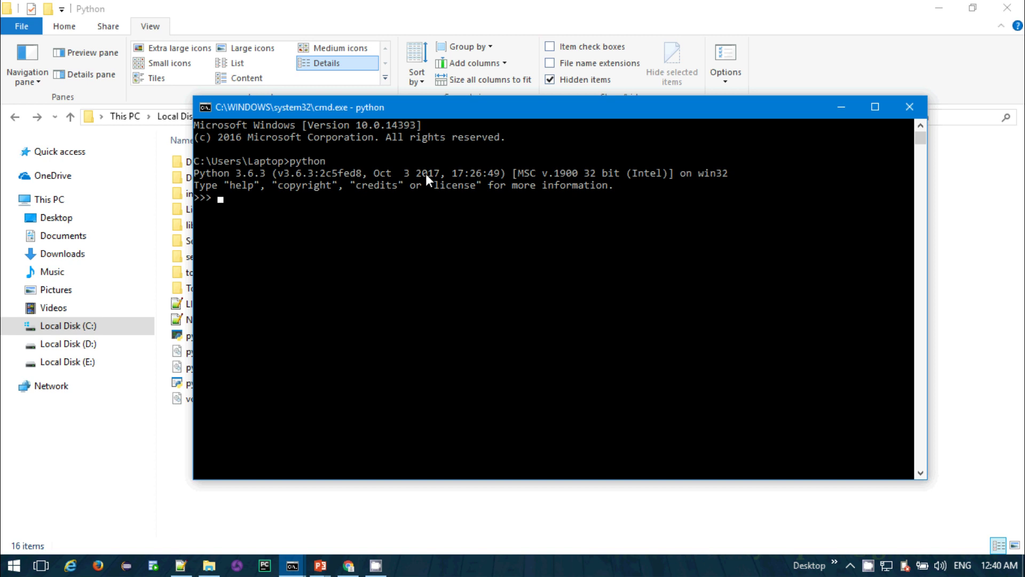
- Try to run pip inside the Python interpreter and close that Command Prompt window
type("pip")
key("Return")
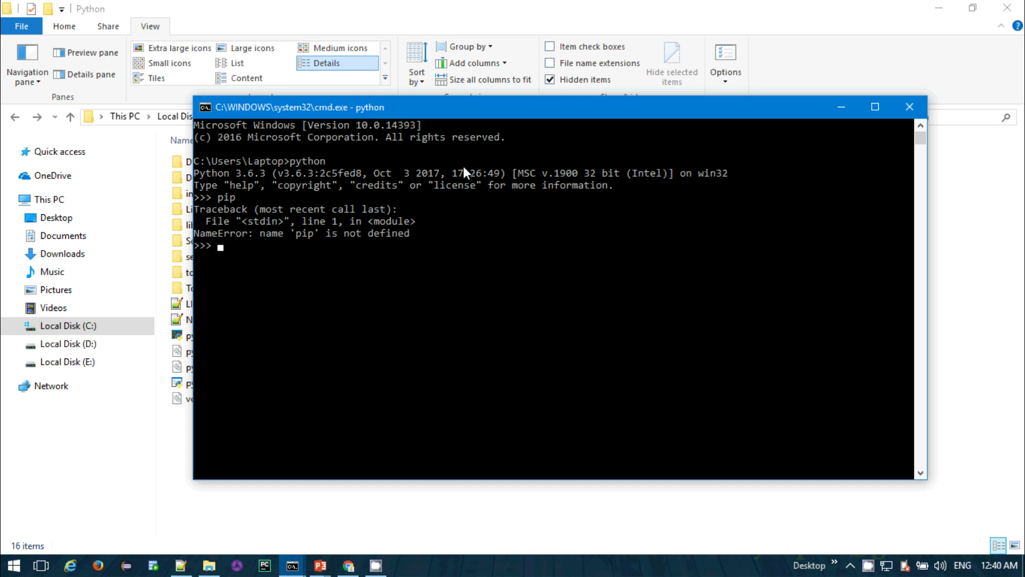
left_click(908, 105)
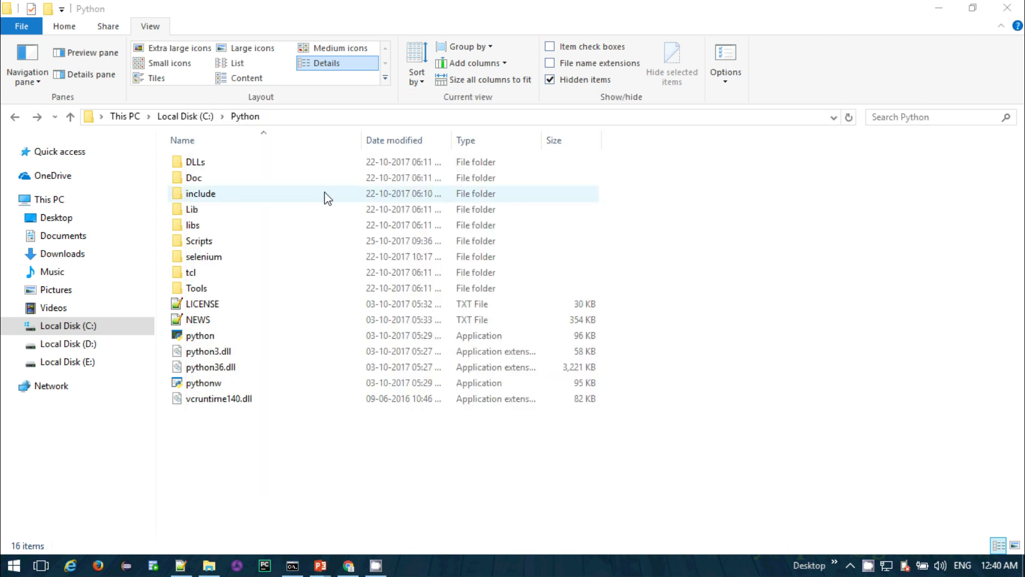
- Open a new Command Prompt and run pip to check that it is available
key("super+r")
type("cmd")
key("Return")
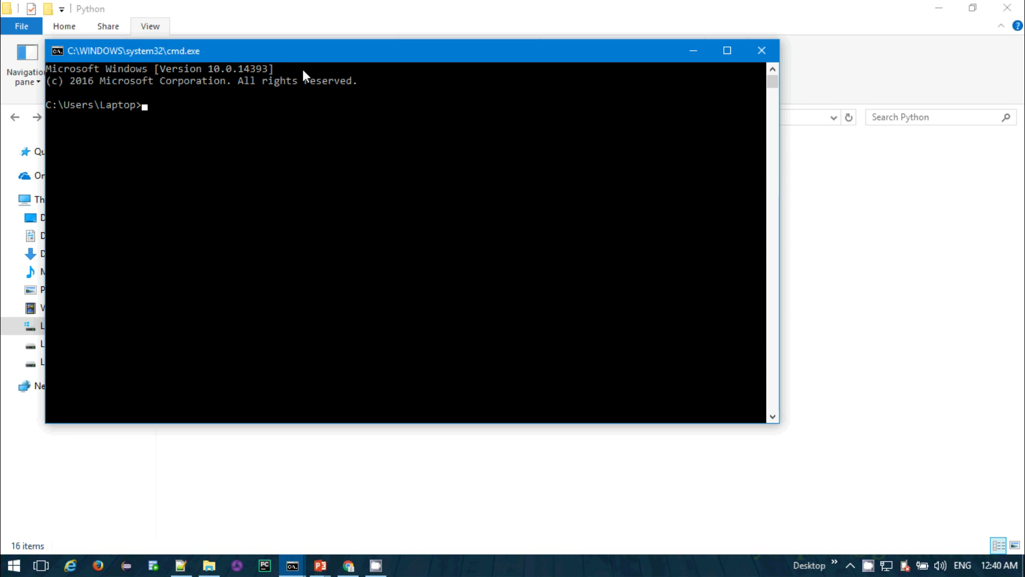
left_click_drag(298, 56, 470, 144)
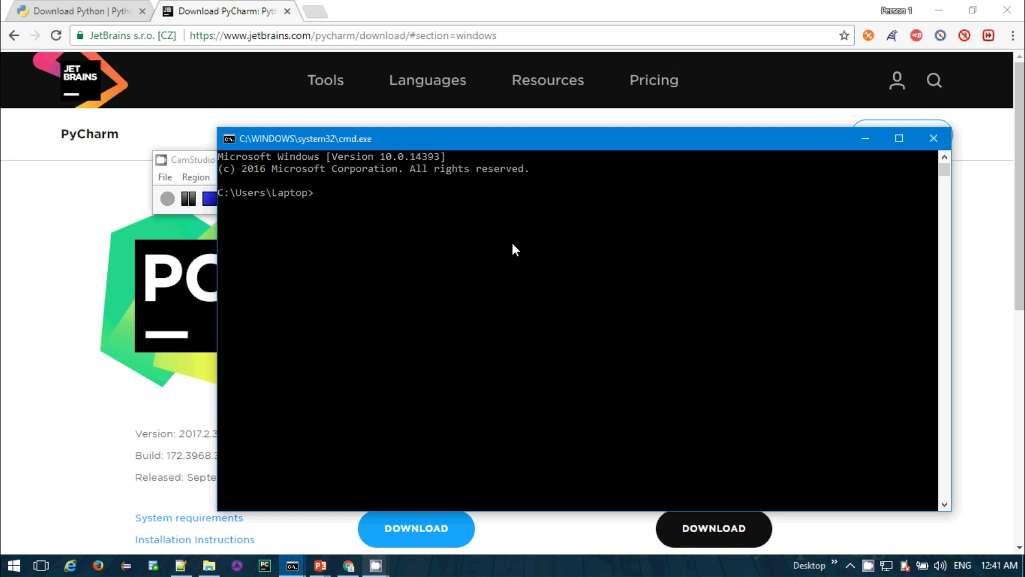
type("pp")
key("BackSpace")
type("ip")
key("Return")
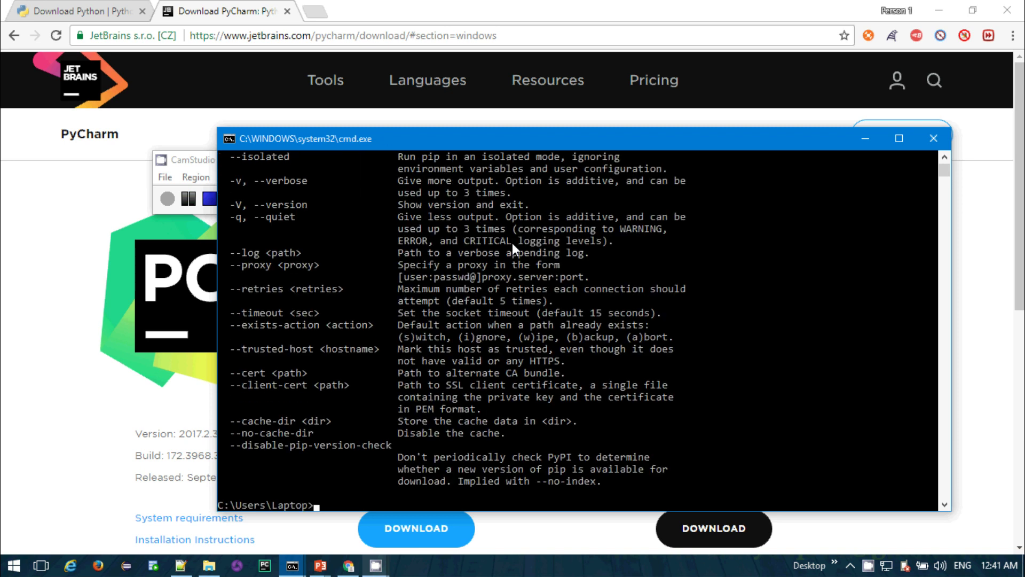
- Maximize the Command Prompt window and review pip's listed commands and general options
left_click(899, 137)
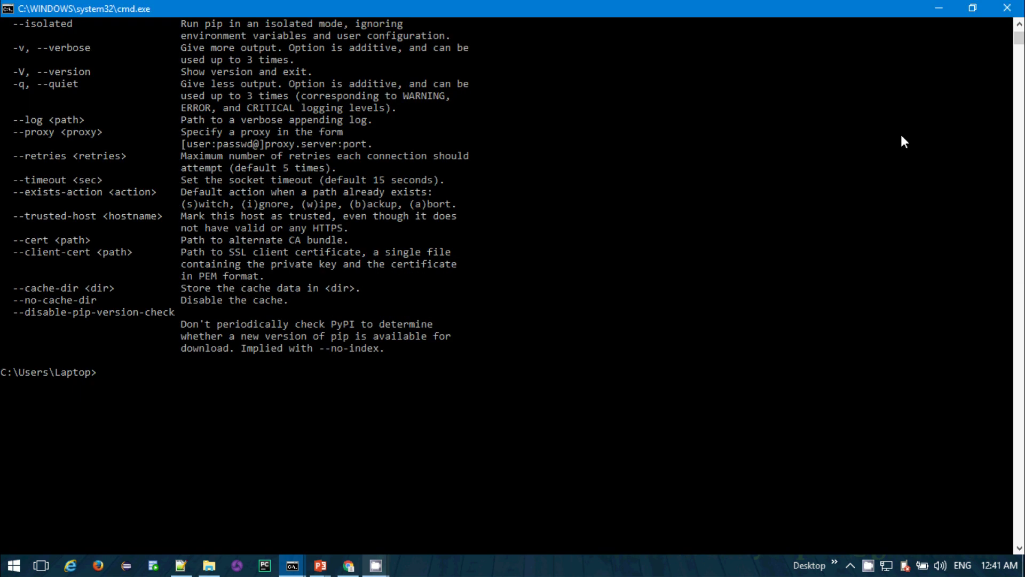
scroll(536, 228, "up", 8)
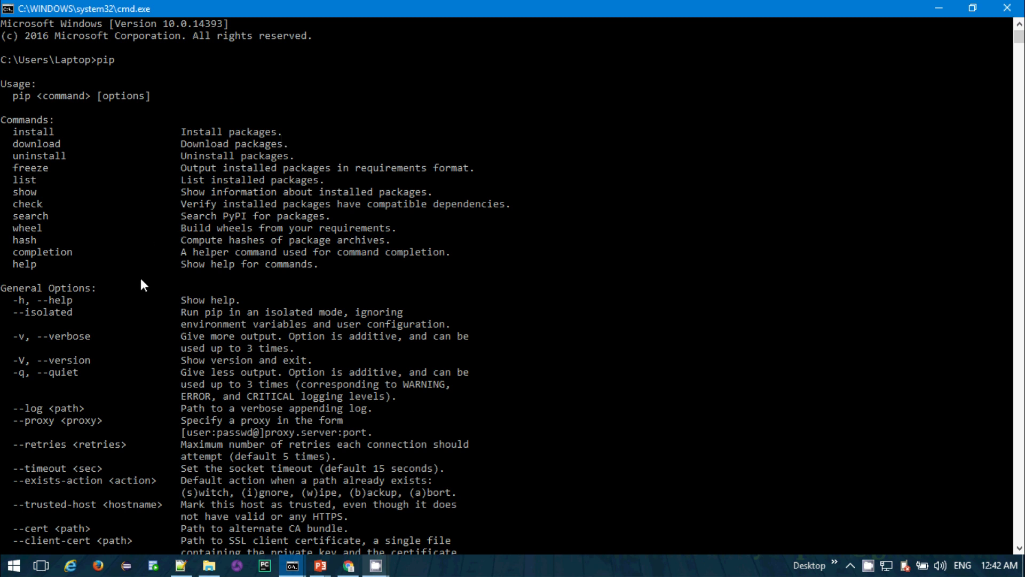
scroll(141, 280, "down", 2)
scroll(32, 210, "down", 5)
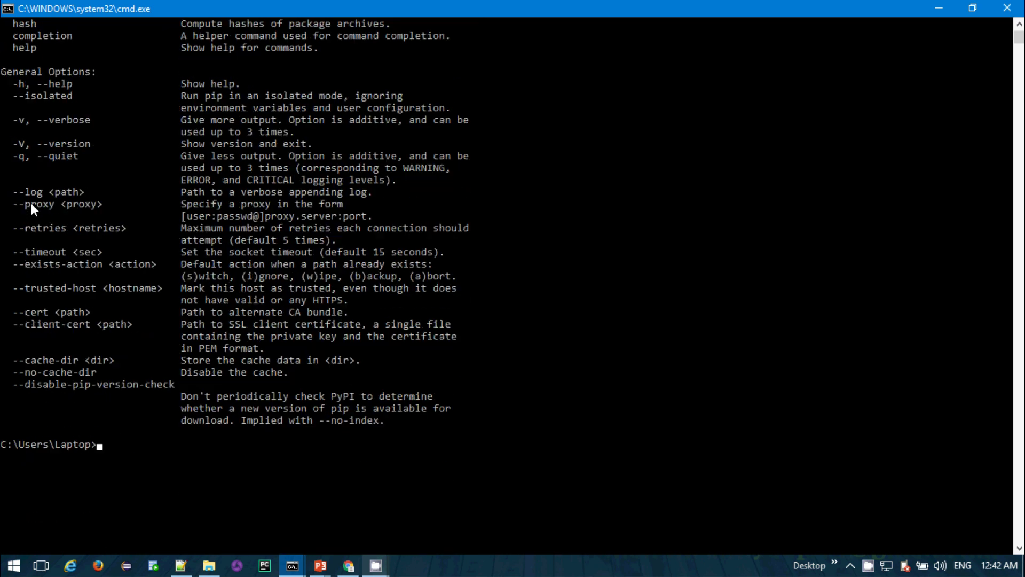
- Run the help command and look through the listed Windows commands
type("help")
key("Return")
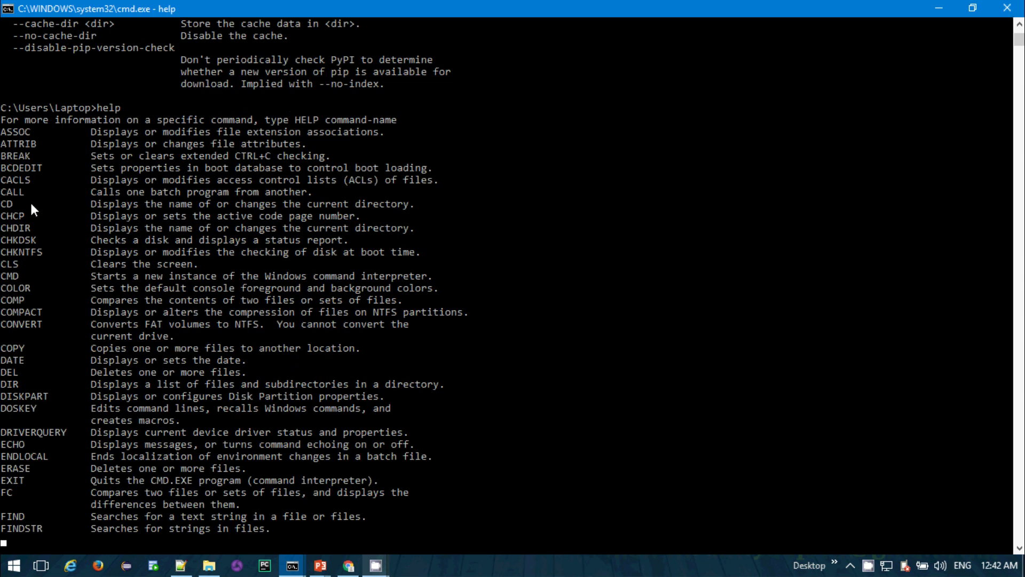
scroll(408, 276, "up", 12)
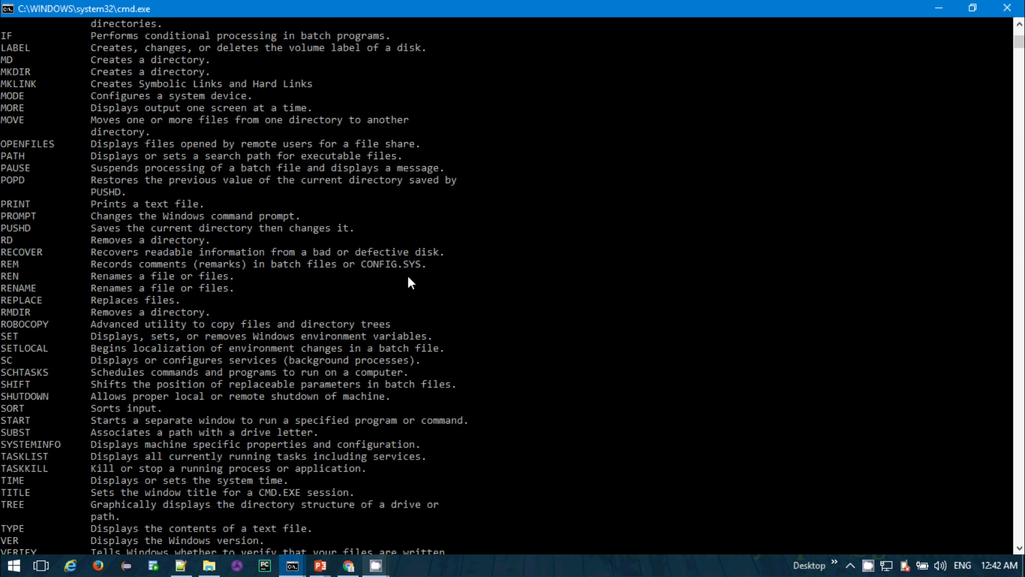
scroll(408, 277, "up", 13)
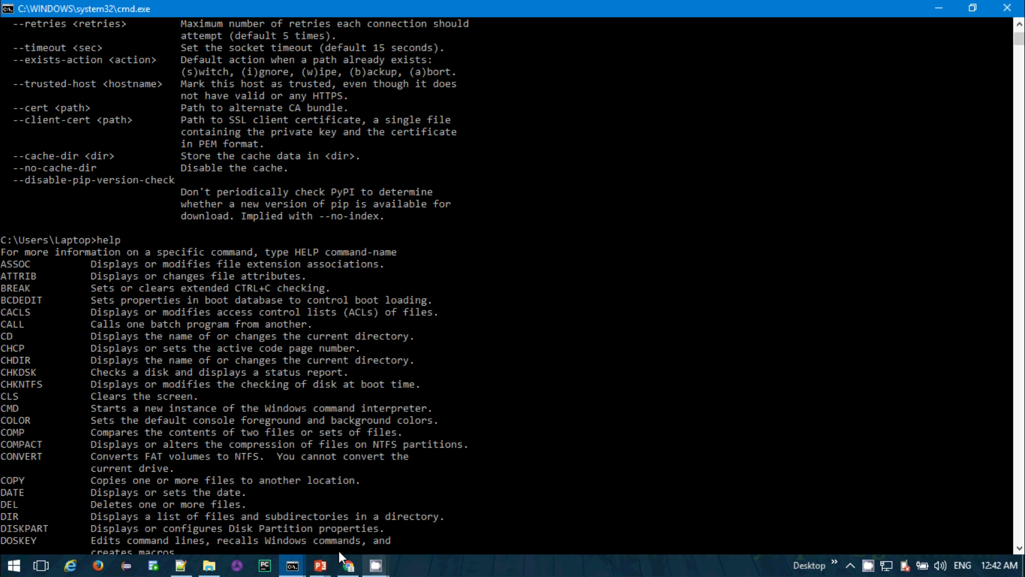
- Switch to Chrome and search Google for "pydev plugin for eclipse" in a new tab
left_click(348, 565)
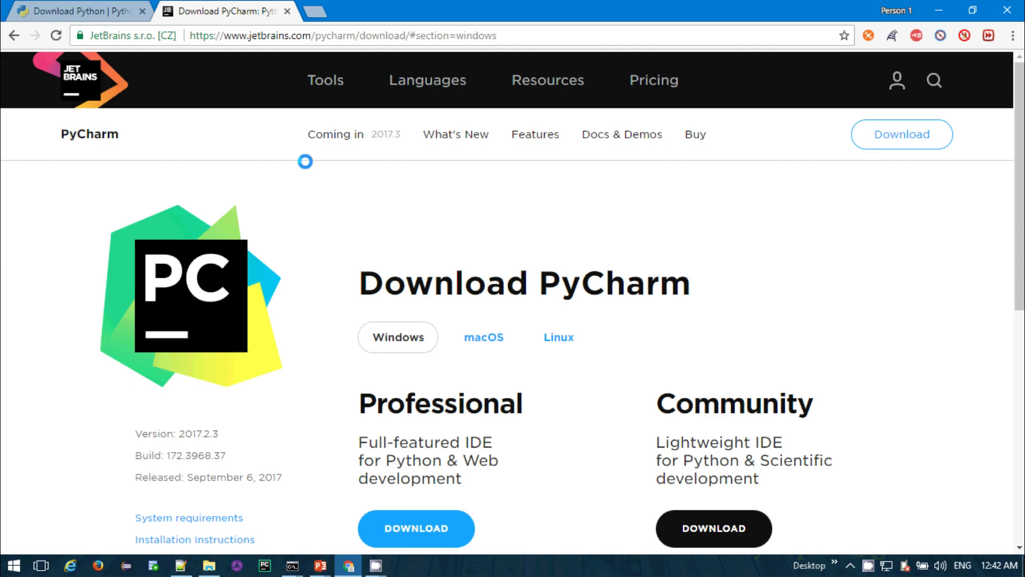
left_click(316, 9)
type("py dev")
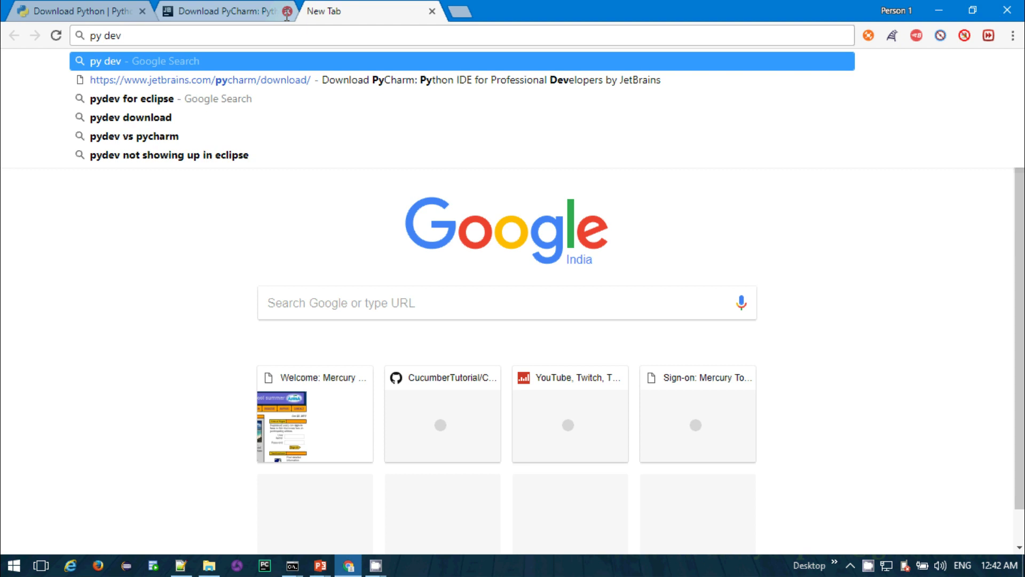
type(" pulgin")
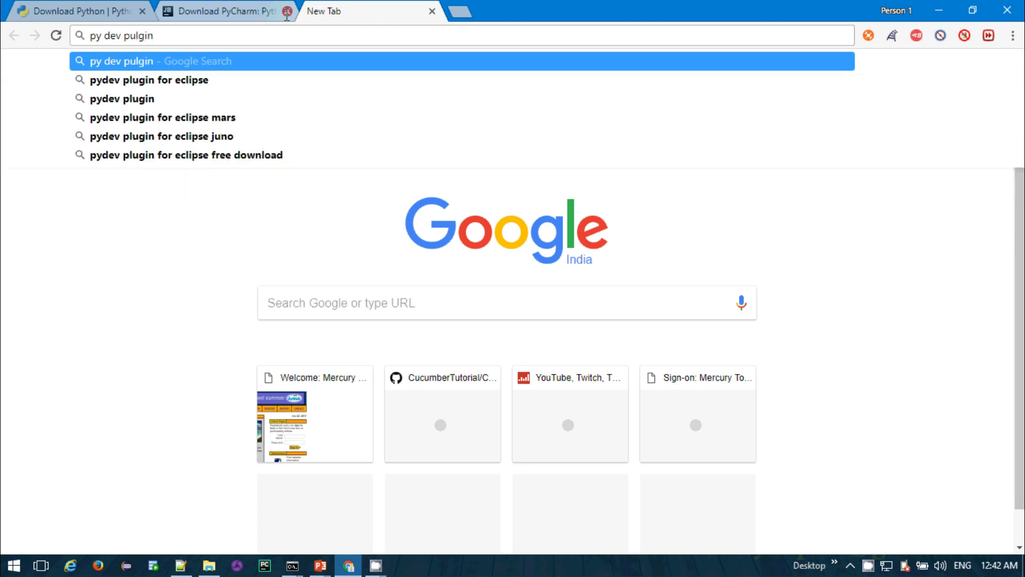
key("Down")
key("Return")
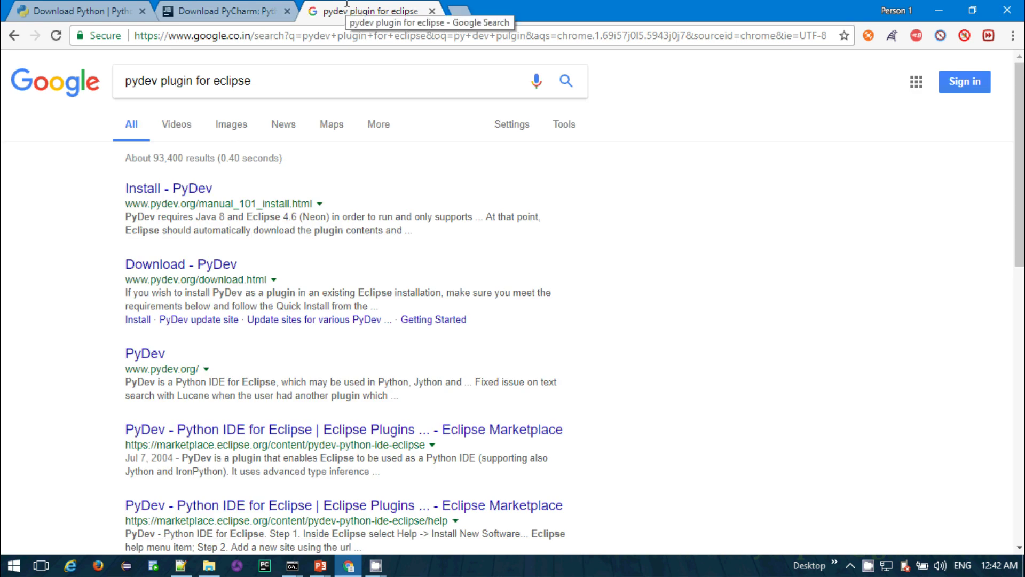
- Return to the PyCharm download page, close the PyDev search tab and review the Professional and Community editions for Windows
left_click(238, 8)
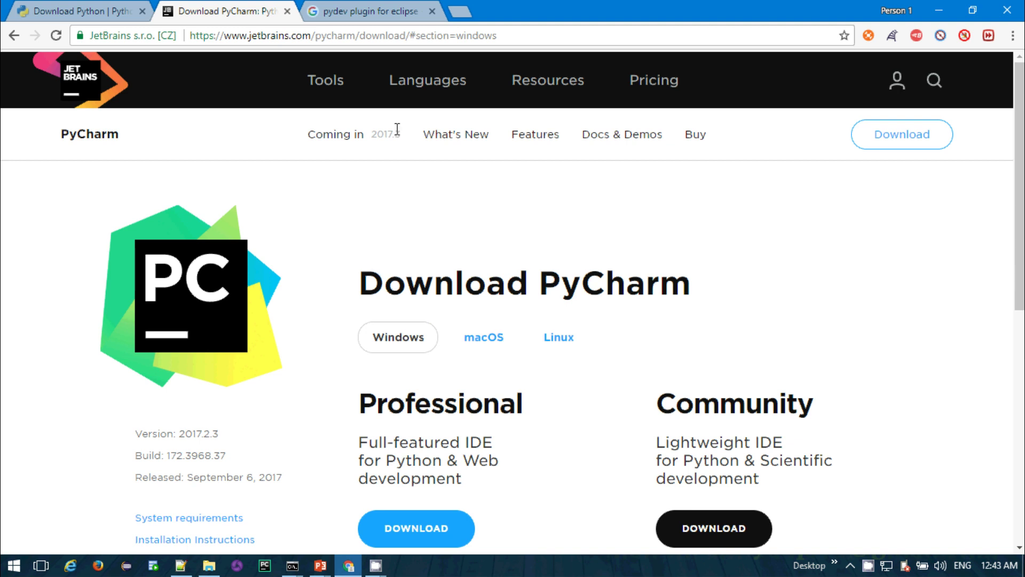
left_click(433, 11)
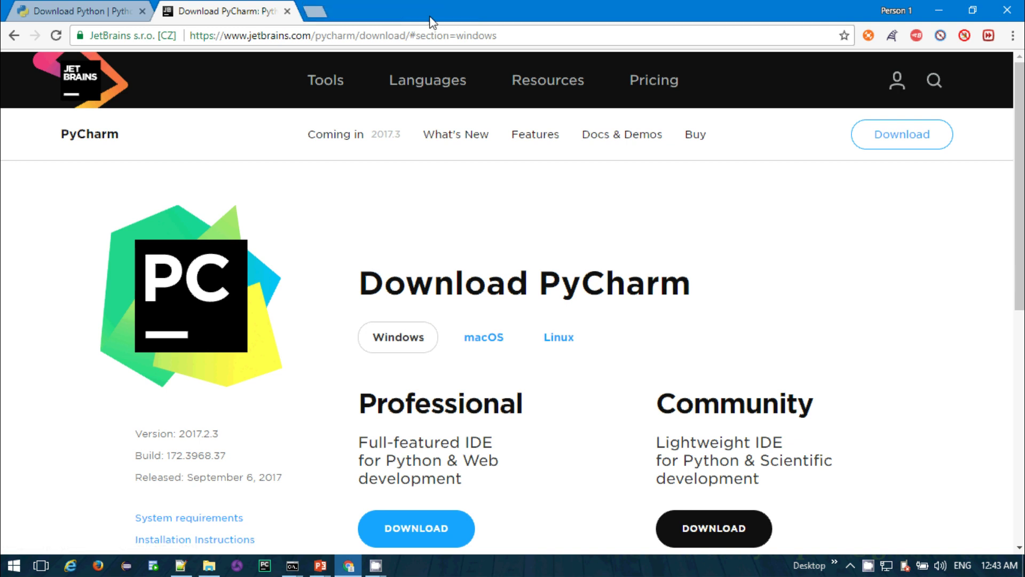
scroll(526, 358, "down", 1)
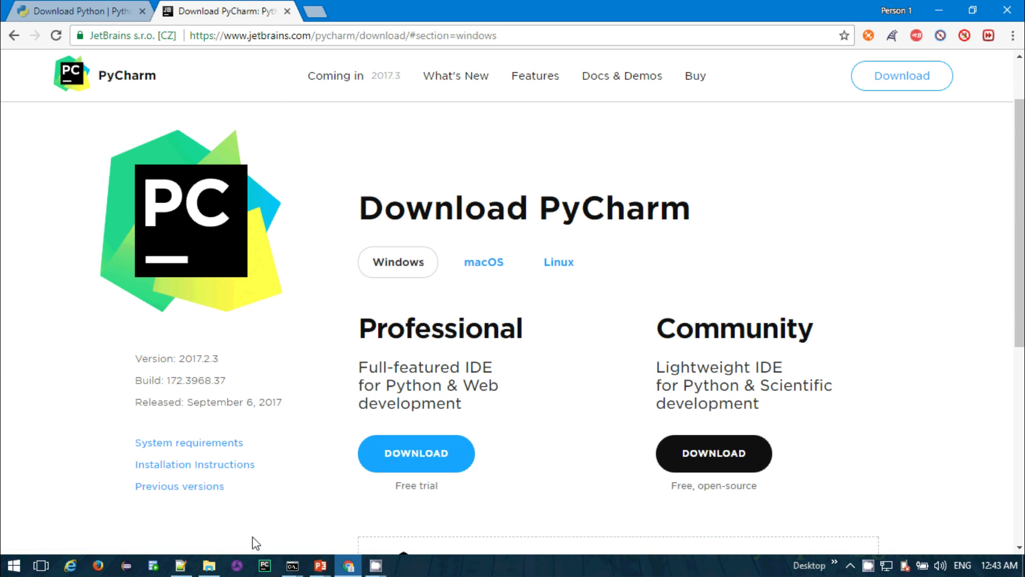
- Switch to File Explorer, open D:\Software\Python and select the pycharm-community-2017.2.3 installer
mouse_move(216, 567)
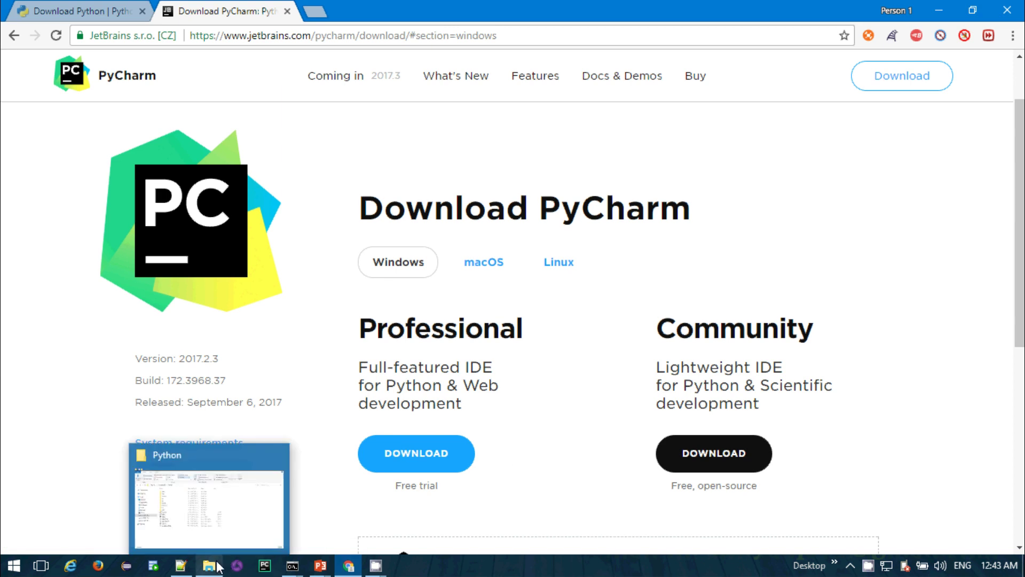
left_click(222, 515)
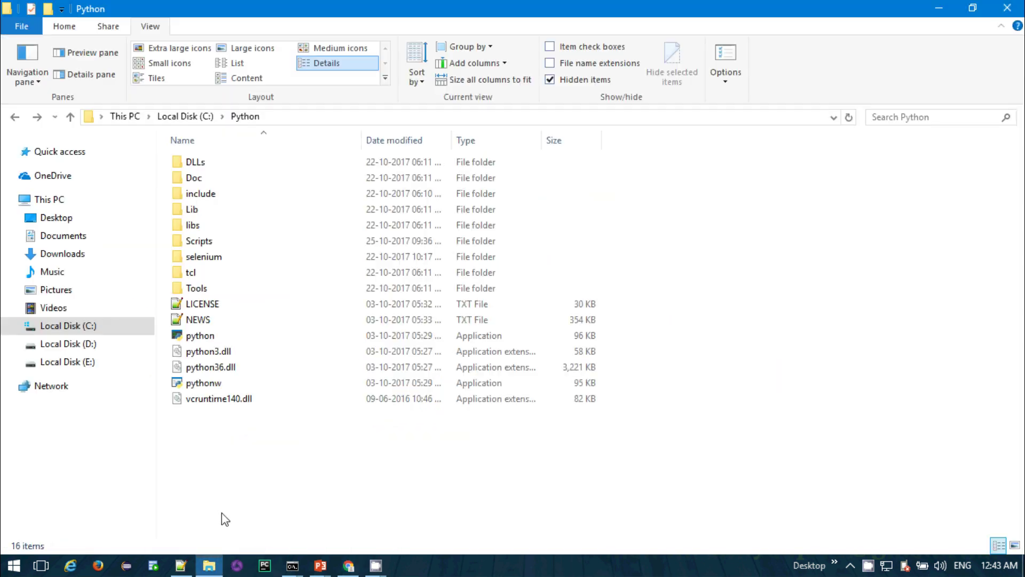
left_click(70, 347)
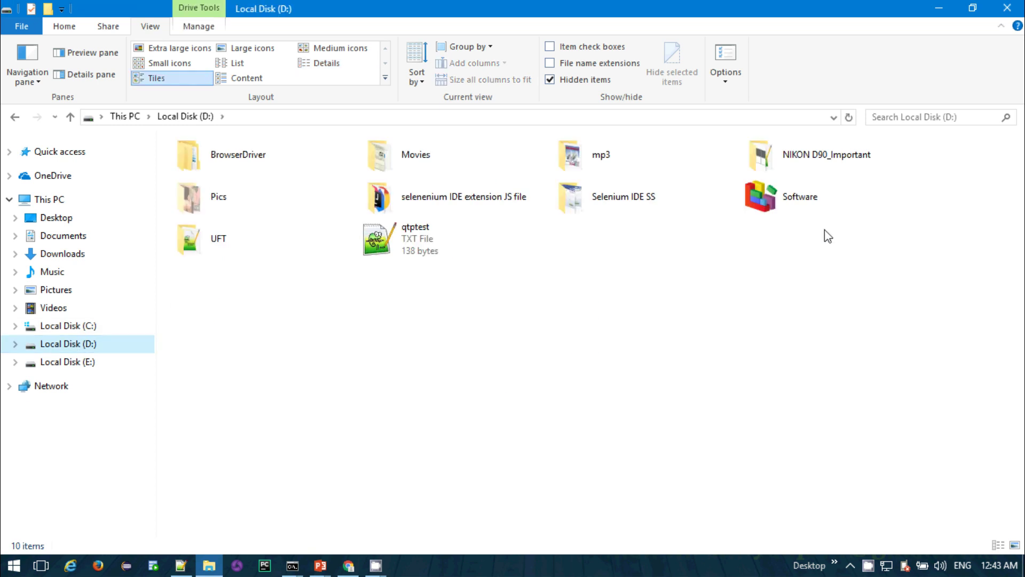
double_click(806, 209)
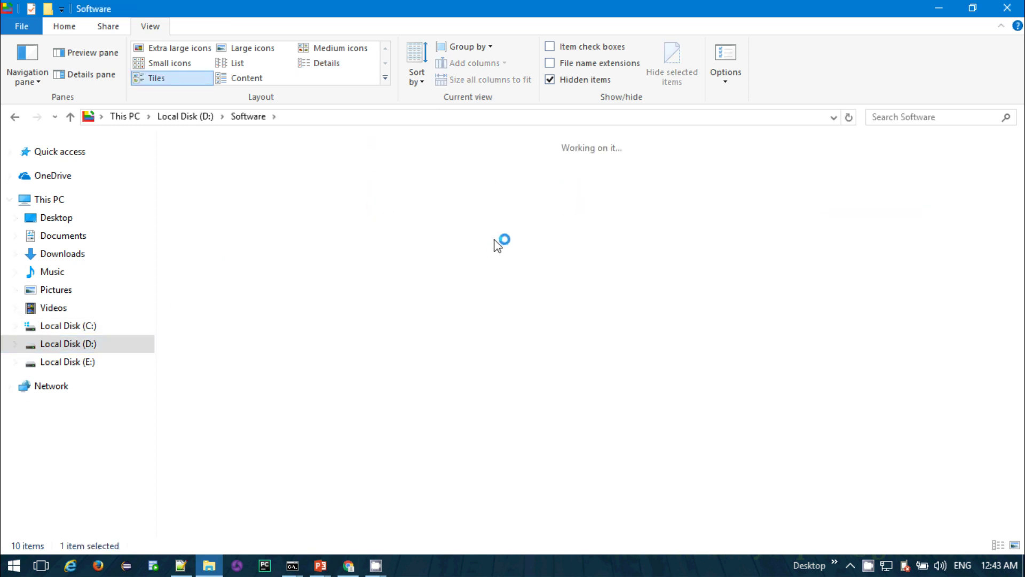
double_click(473, 245)
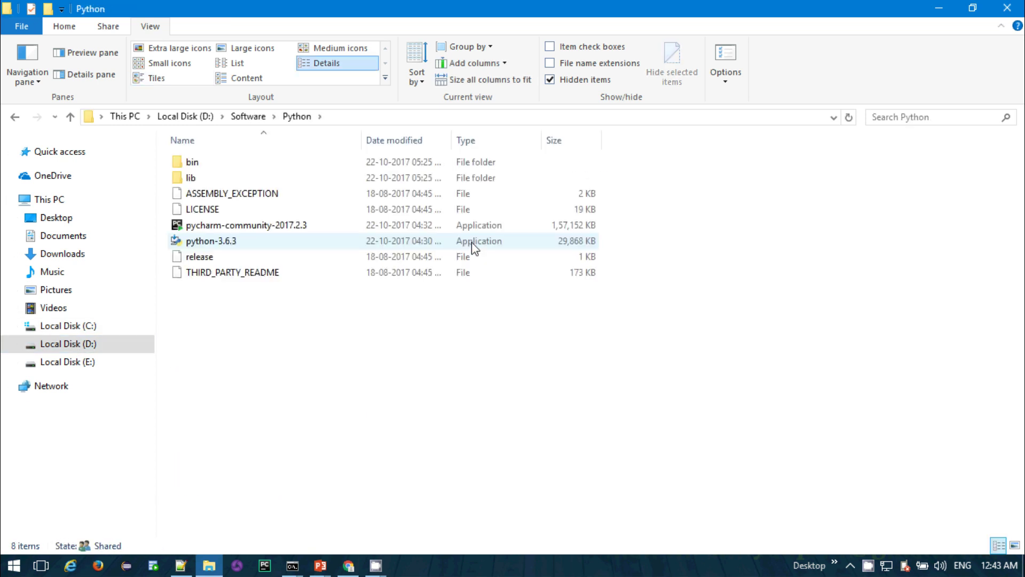
left_click(195, 229)
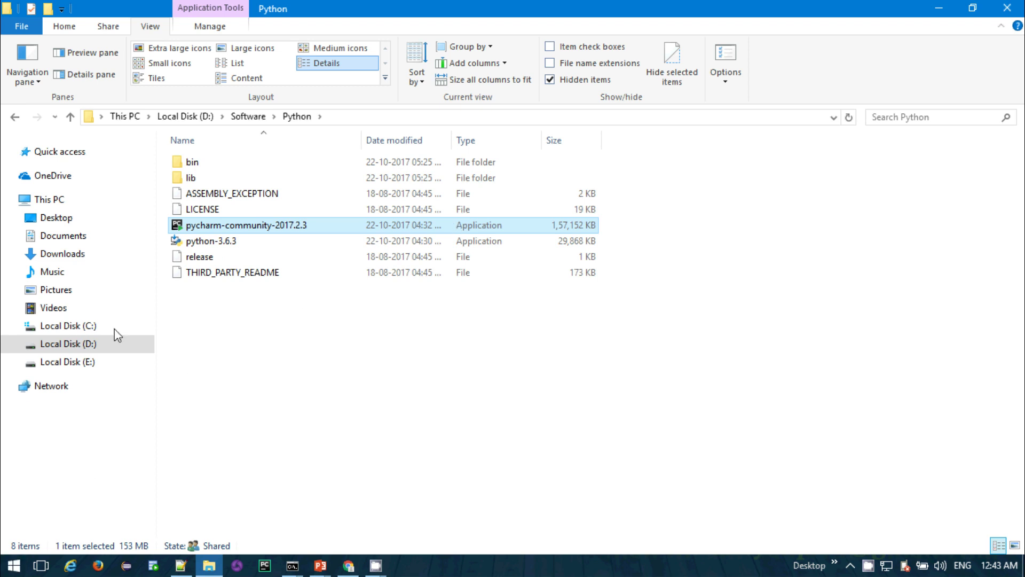
- Open the PyCharm installation folder C:\Program Files\JetBrains\PyCharm Community Edition 2017.2.3
left_click(92, 326)
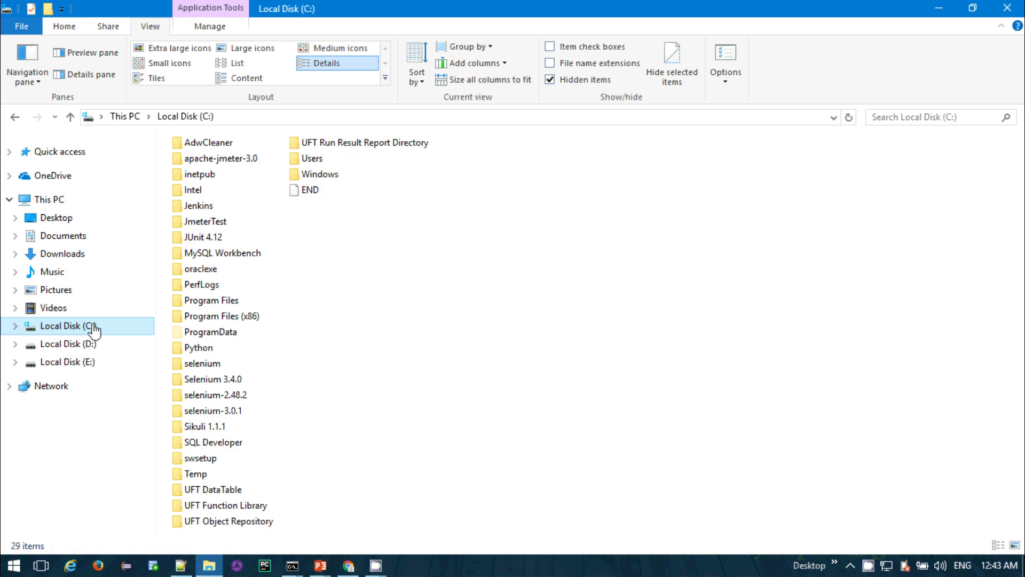
double_click(236, 303)
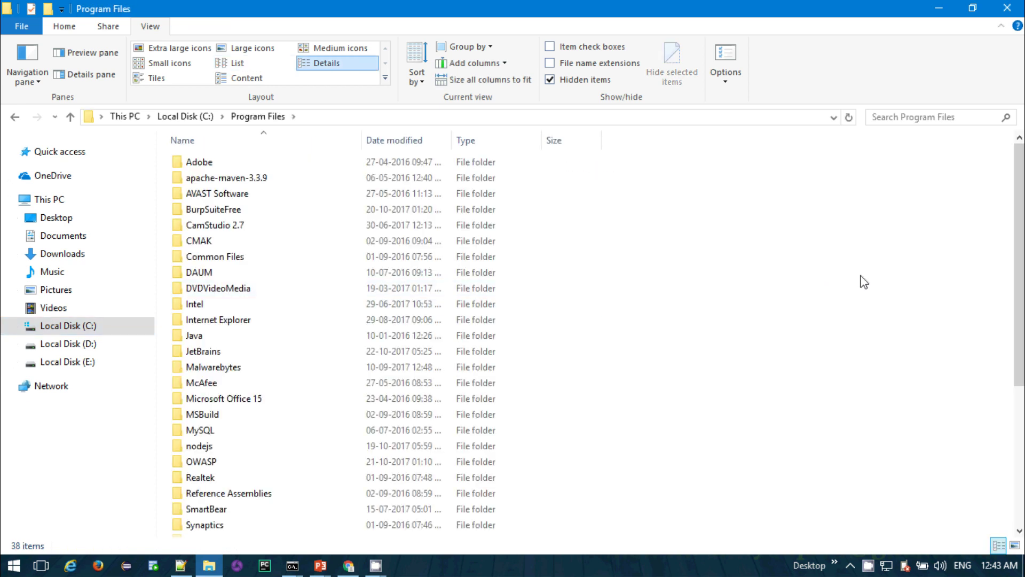
key("j")
double_click(211, 352)
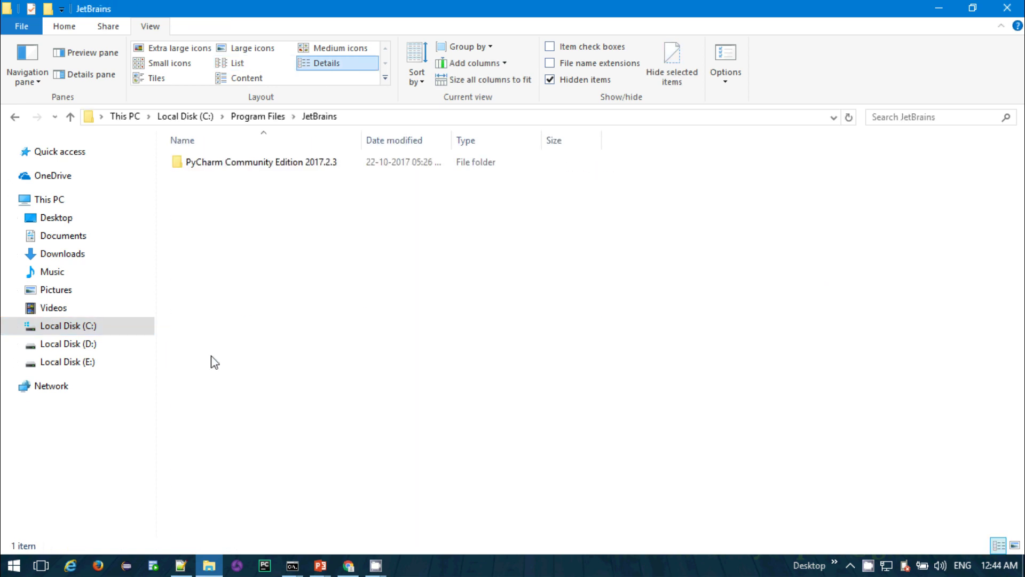
double_click(246, 162)
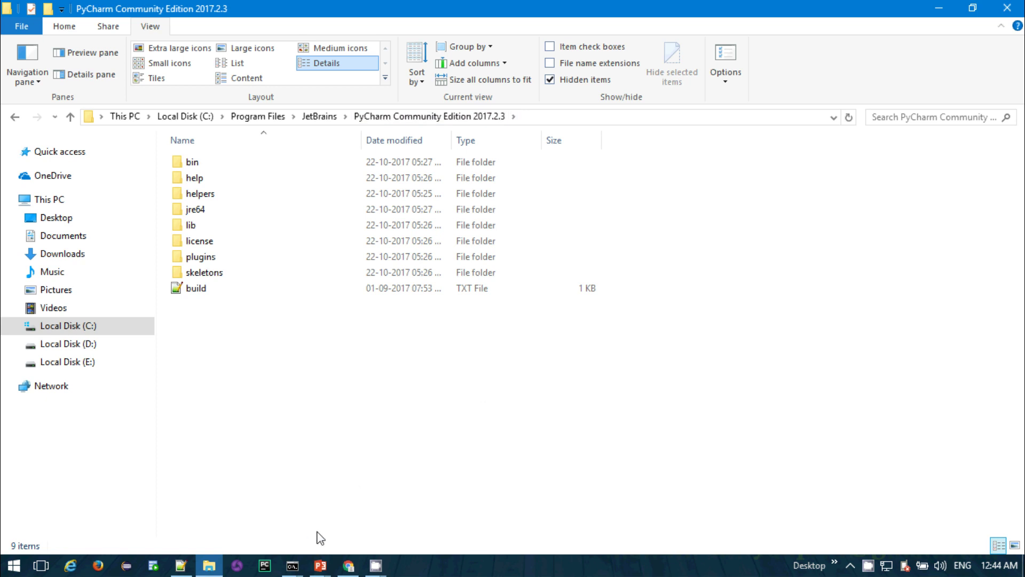
- Switch to the half-screen Command Prompt window containing the pip output
left_click(292, 565)
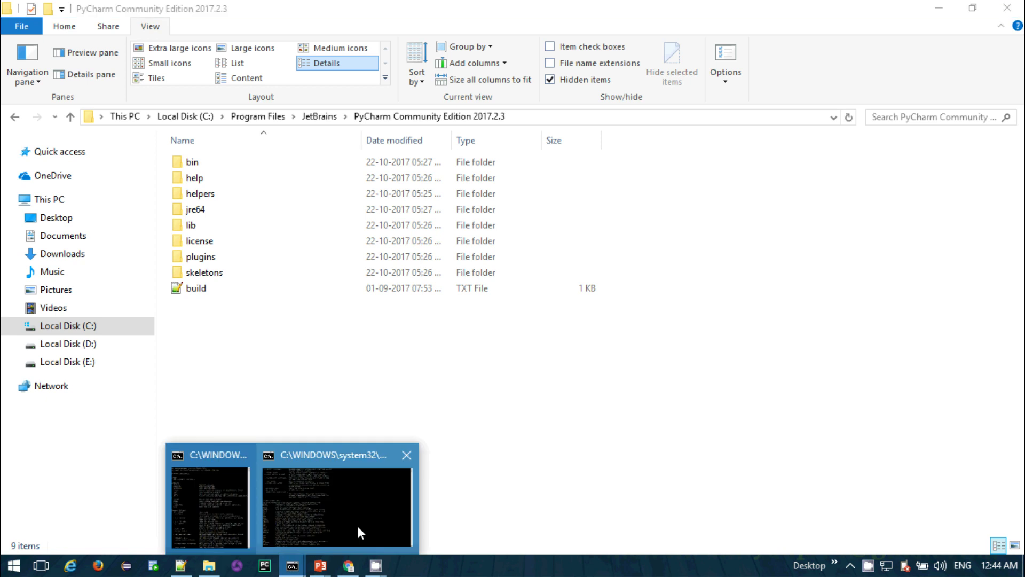
mouse_move(380, 513)
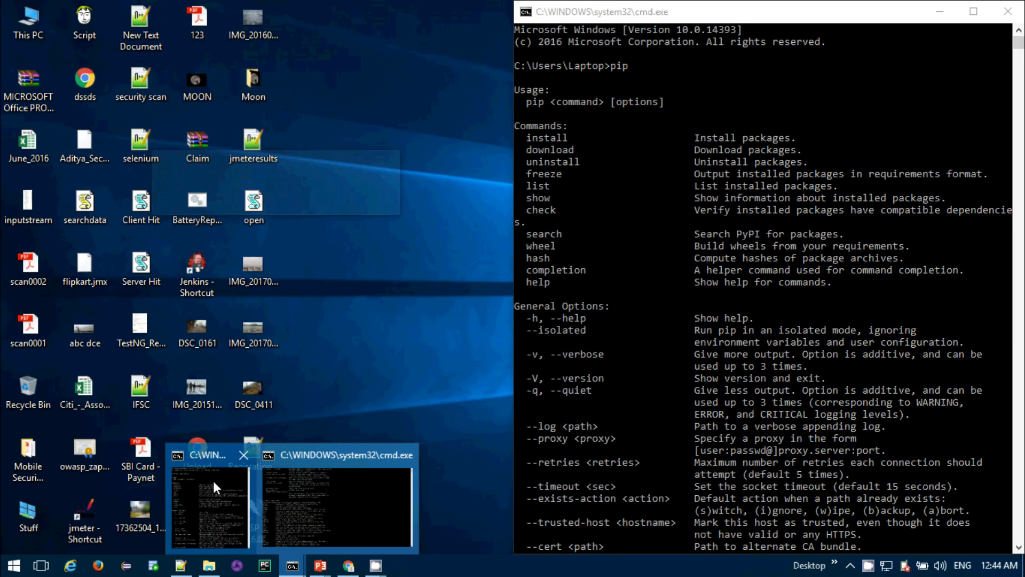
left_click(213, 481)
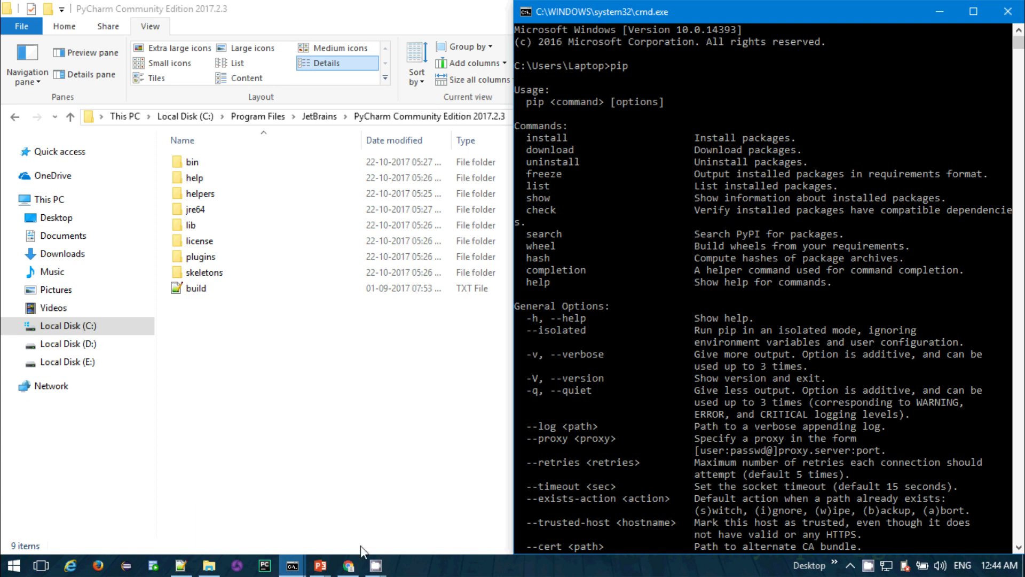
- Close the extra Command Prompt window and return to the PyCharm installation folder in File Explorer
left_click(295, 567)
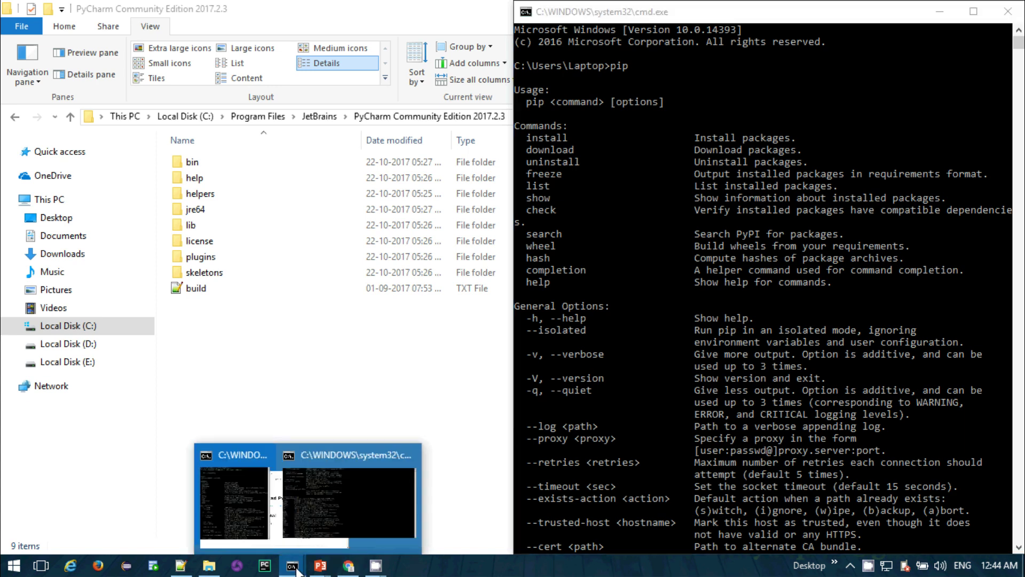
left_click(408, 458)
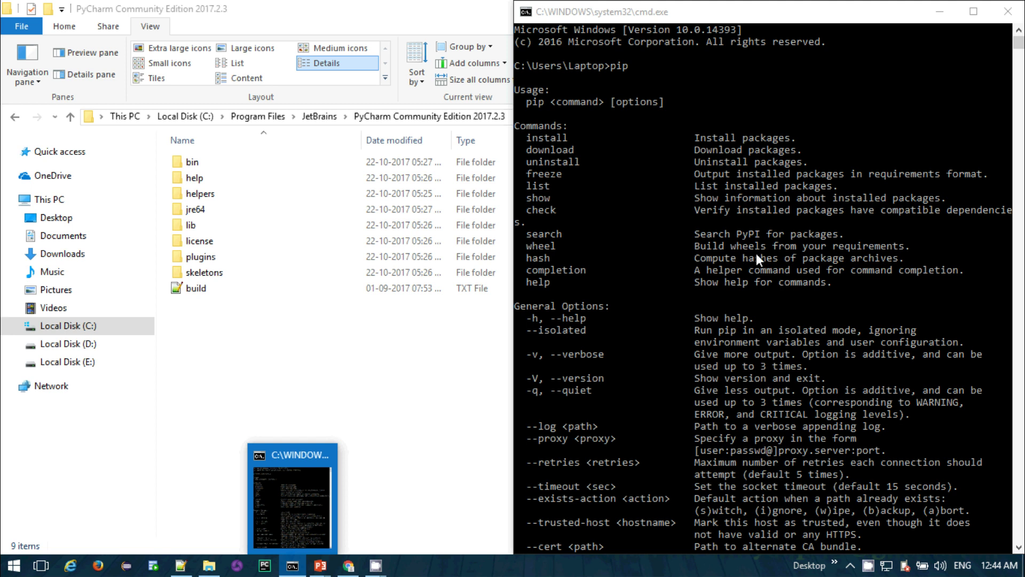
left_click(488, 401)
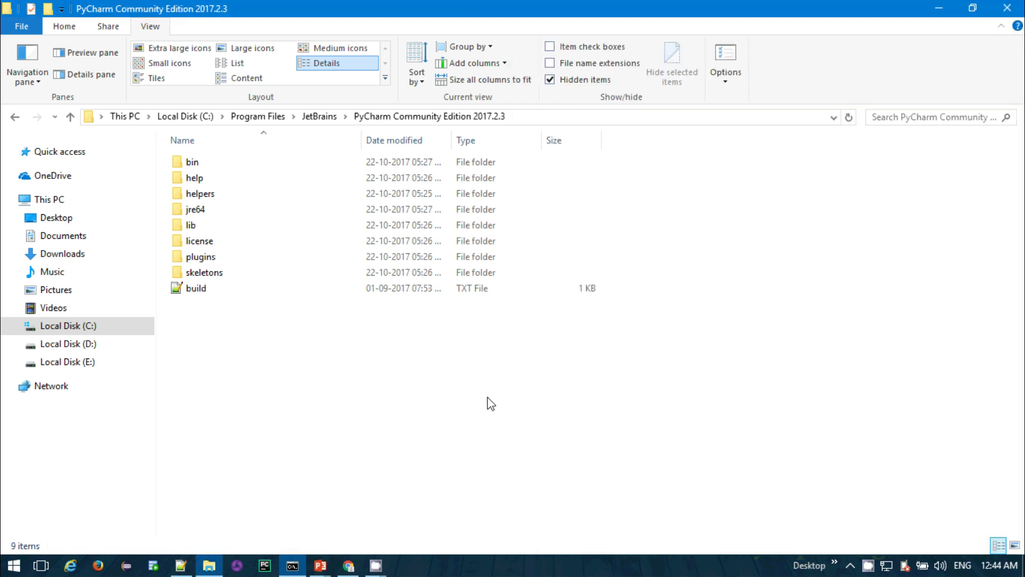
- Switch to the Command Prompt, maximize it and examine the pip install -U selenium command with its download output
left_click(288, 568)
scroll(787, 293, "down", 10)
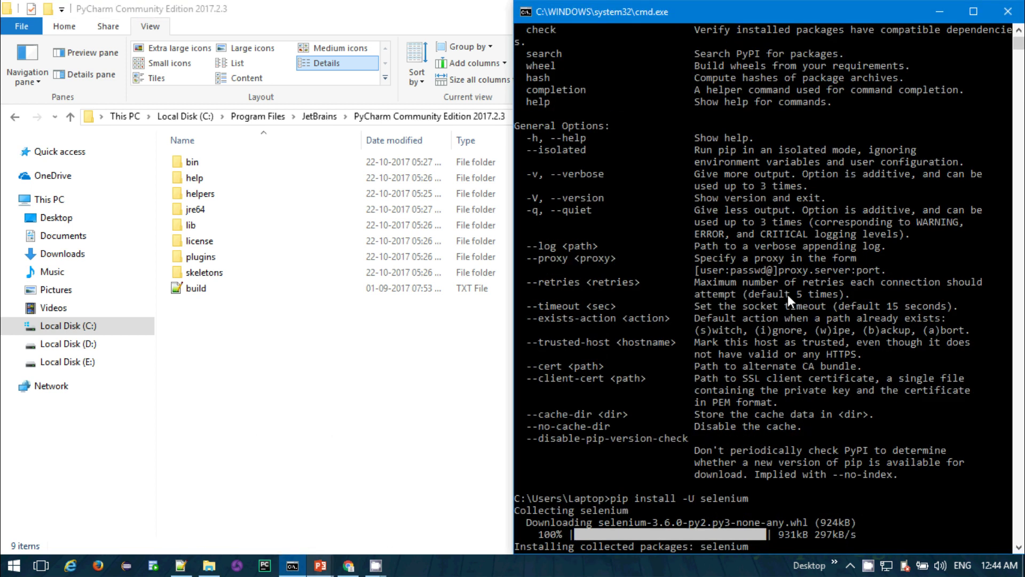
scroll(787, 294, "down", 5)
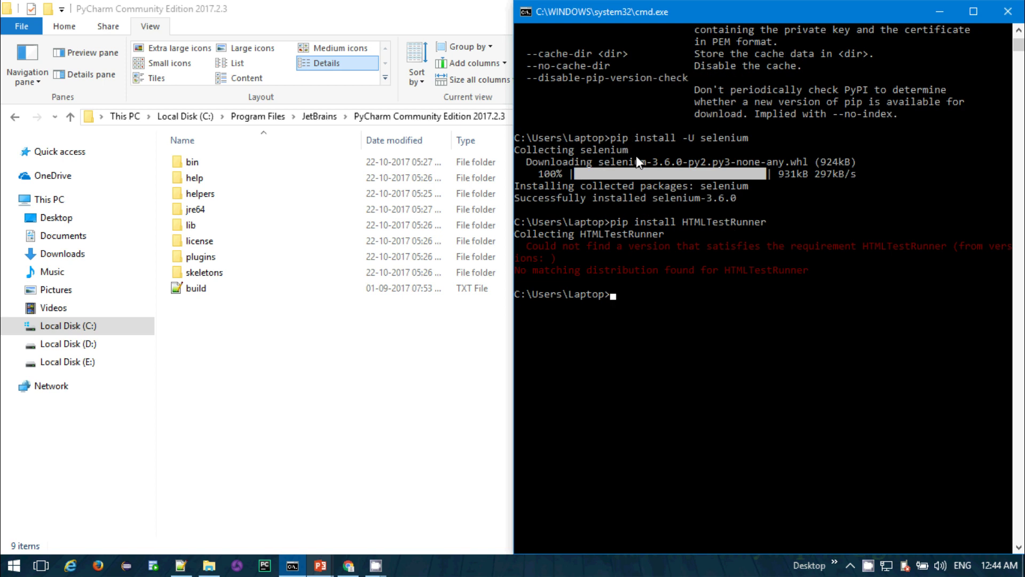
scroll(640, 147, "down", 2)
left_click_drag(758, 64, 614, 65)
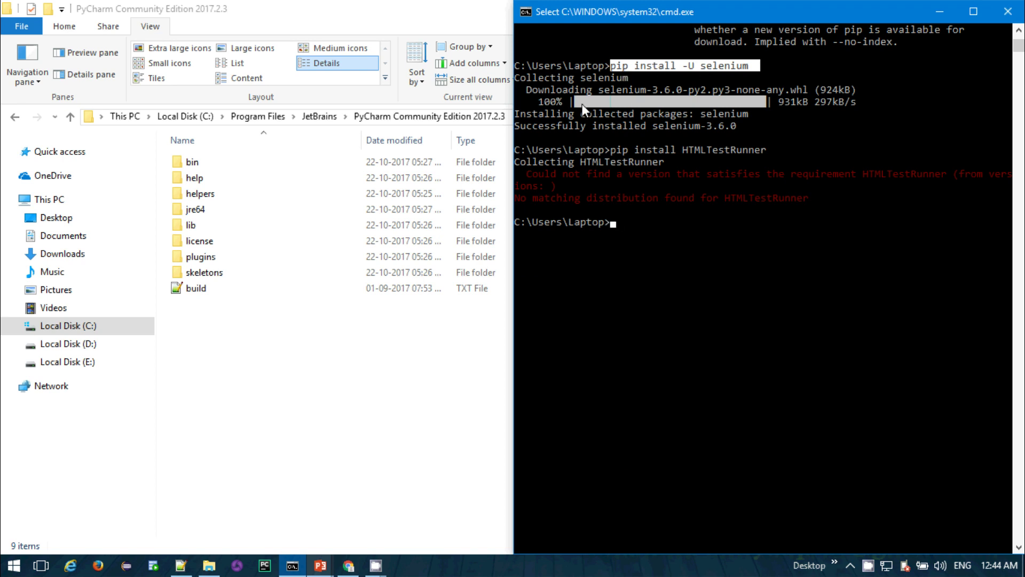
left_click(974, 12)
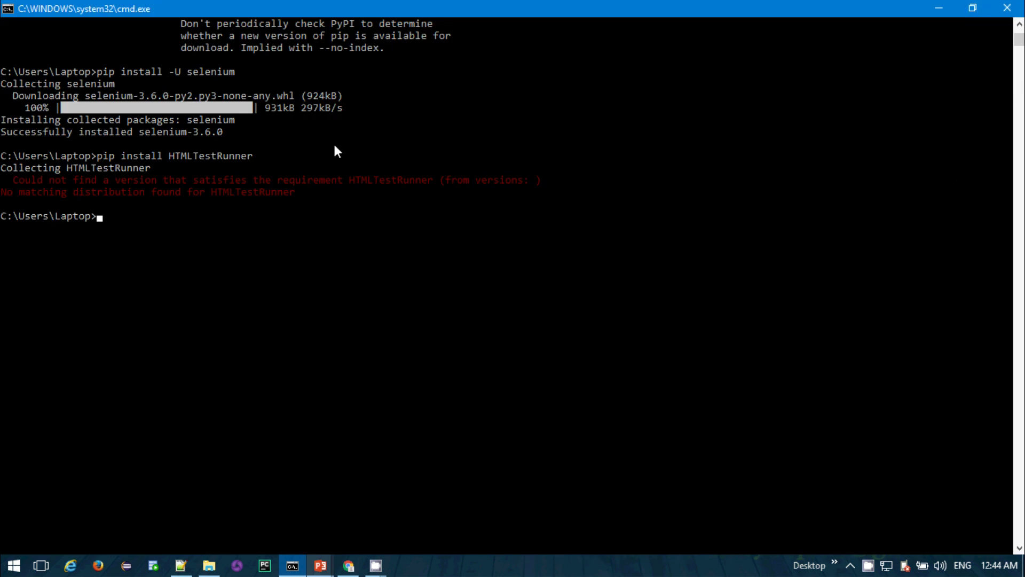
left_click_drag(2, 86, 355, 111)
left_click(356, 113)
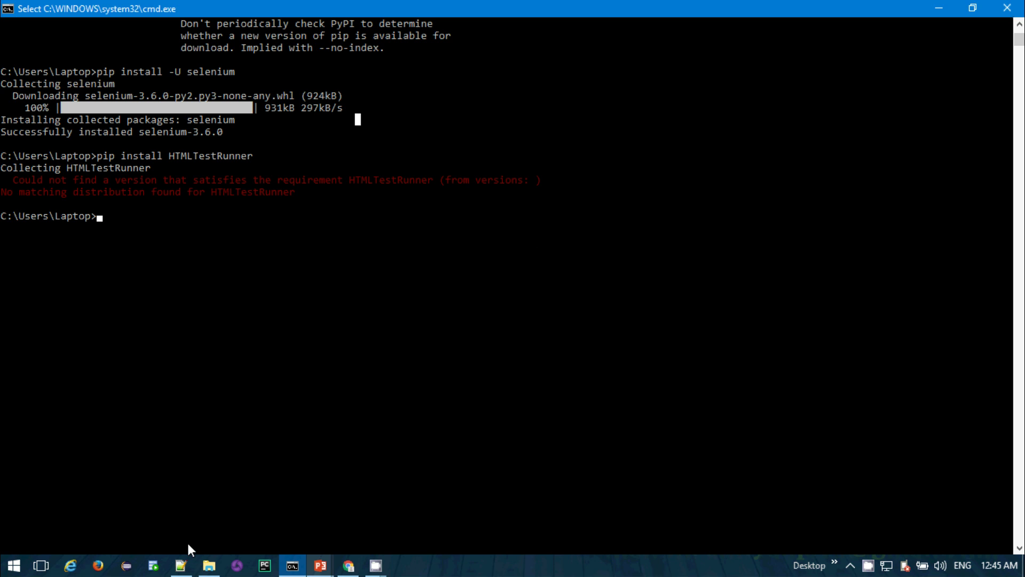
- Launch PyCharm Community Edition and dismiss the Tip of the Day
left_click(266, 571)
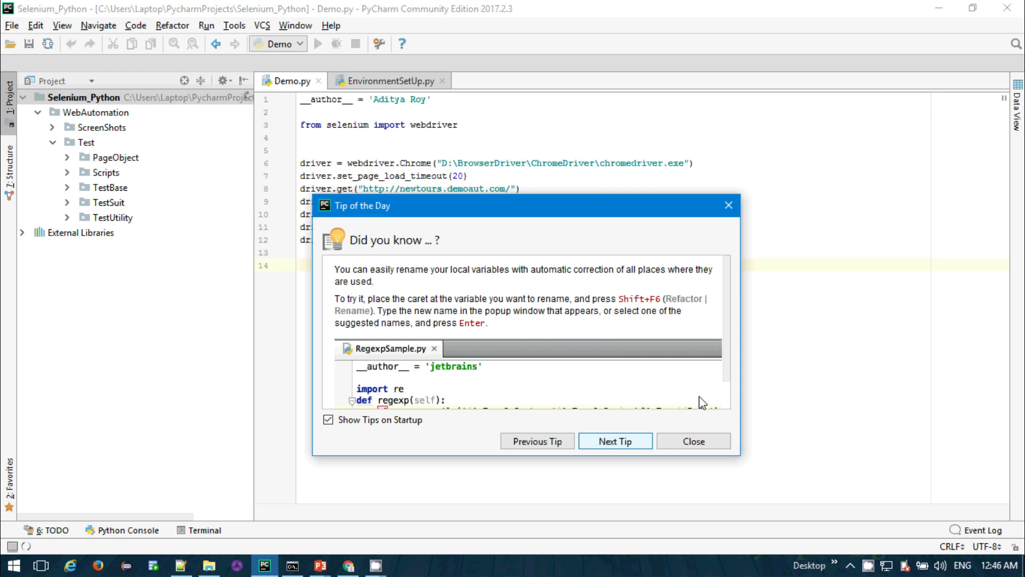
left_click(715, 441)
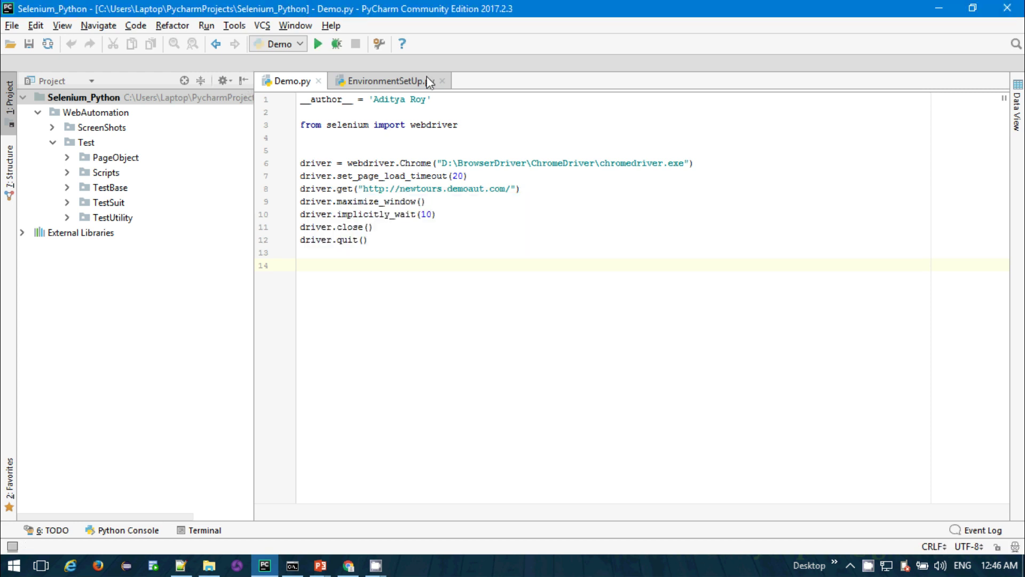
- Close the EnvironmentSetUp.py and Demo.py editor files and collapse the Selenium_Python project tree
left_click(400, 80)
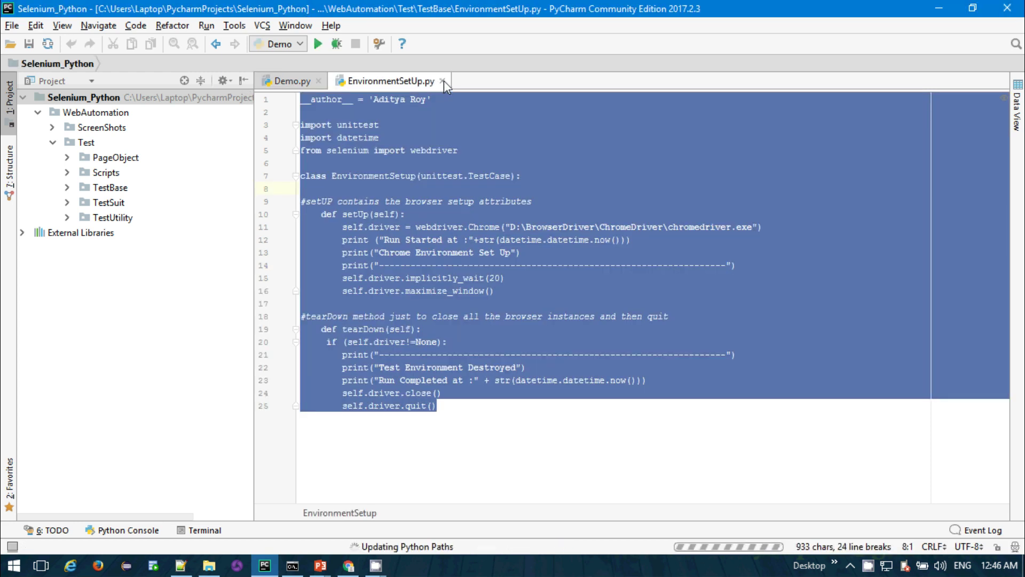
left_click(443, 81)
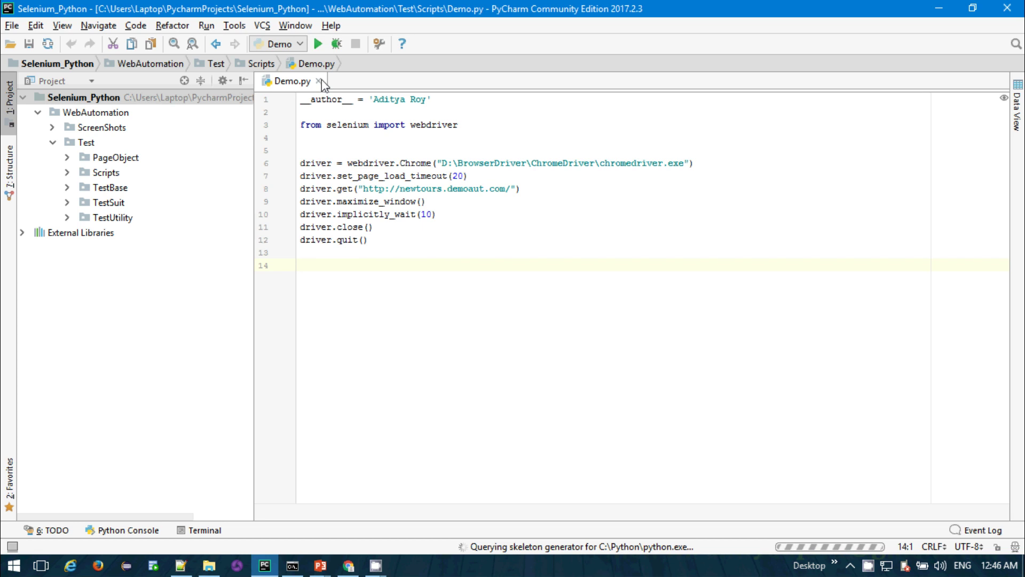
left_click(325, 269)
double_click(53, 97)
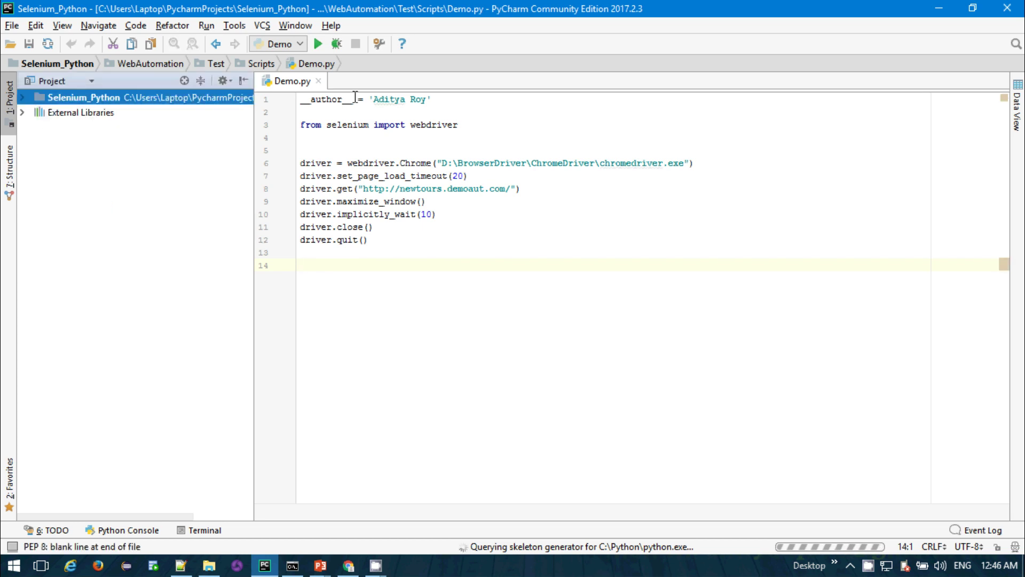
left_click(318, 82)
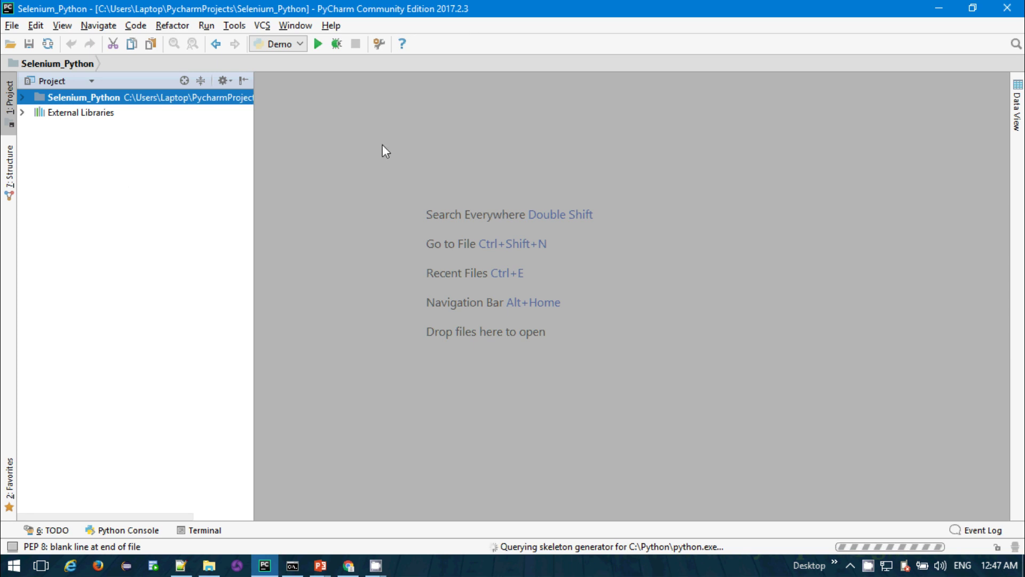
- Create a project named with the author's first name in PycharmProjects, keeping the Python 3.6.3 interpreter, and open it in the current window
left_click(10, 26)
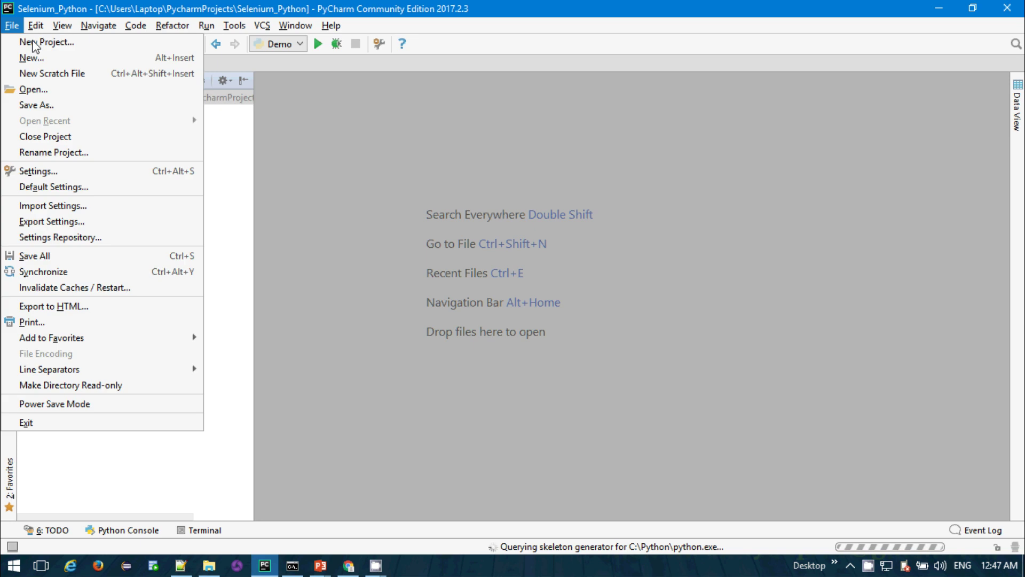
left_click(34, 43)
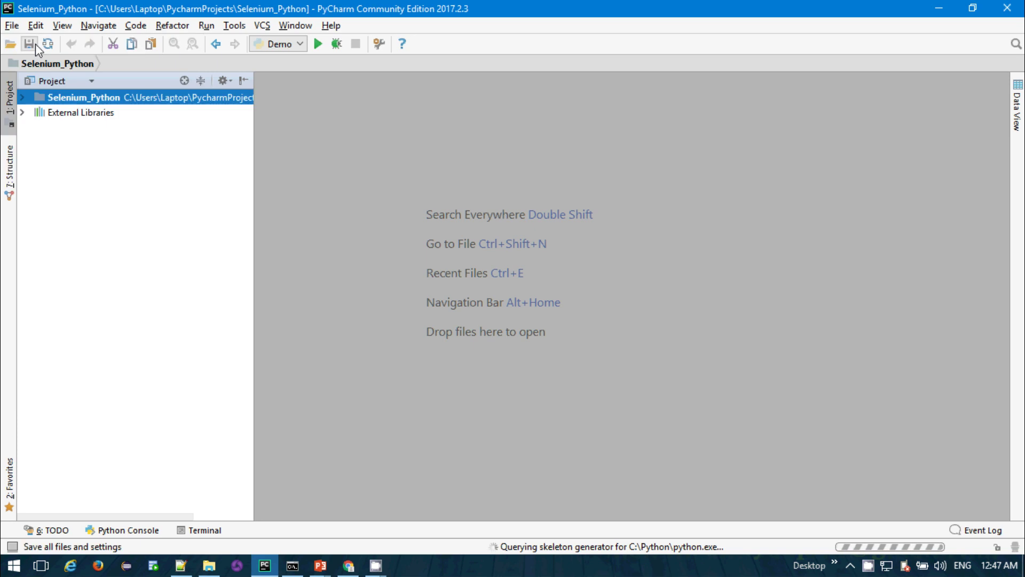
left_click(11, 27)
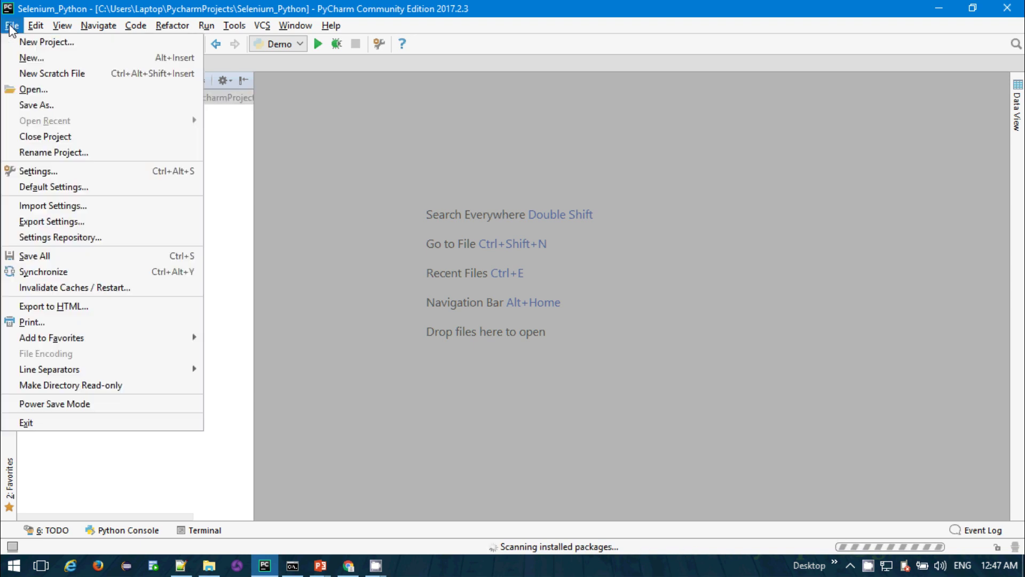
left_click(32, 42)
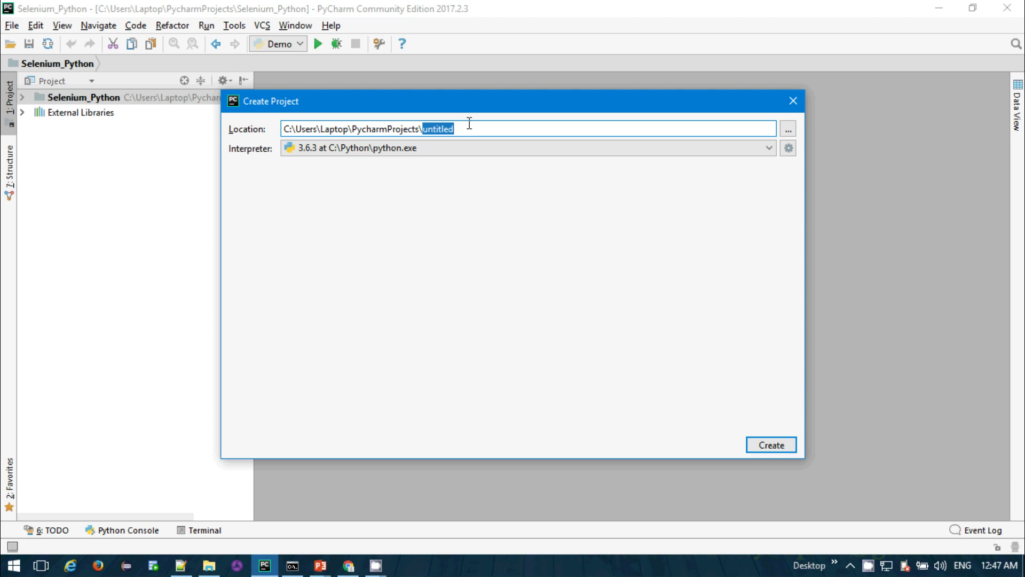
type("Aditya")
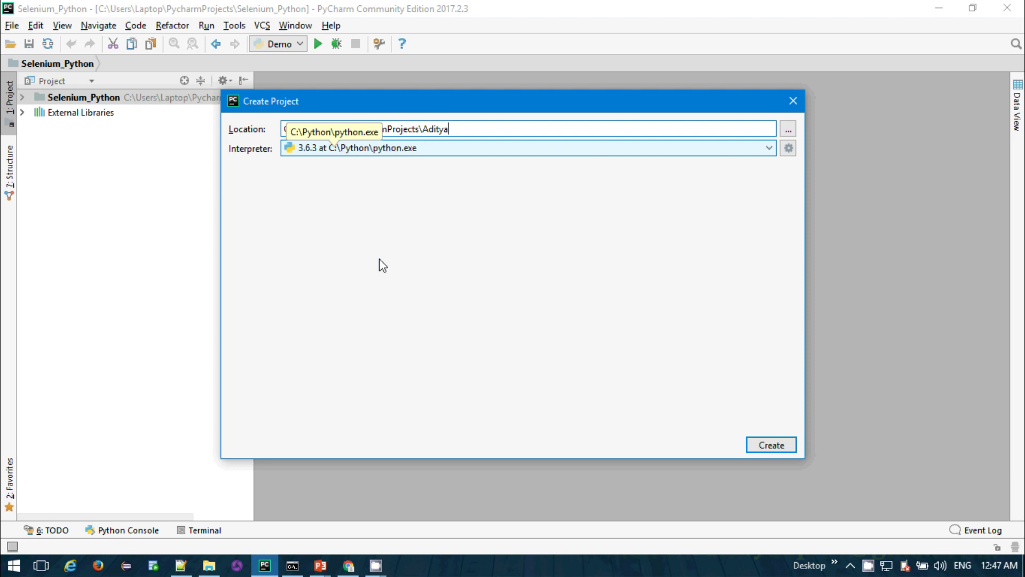
left_click(772, 445)
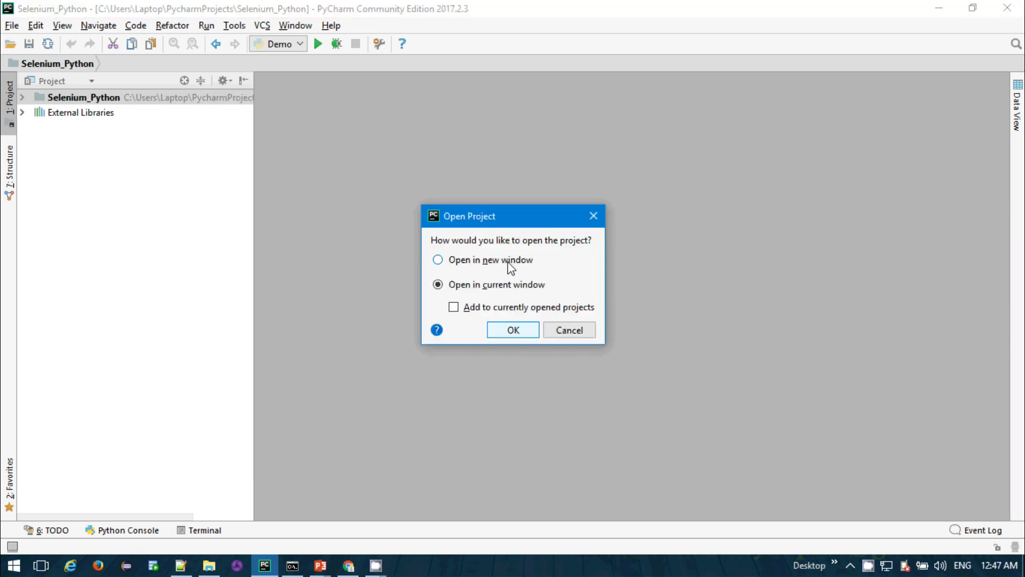
left_click(512, 329)
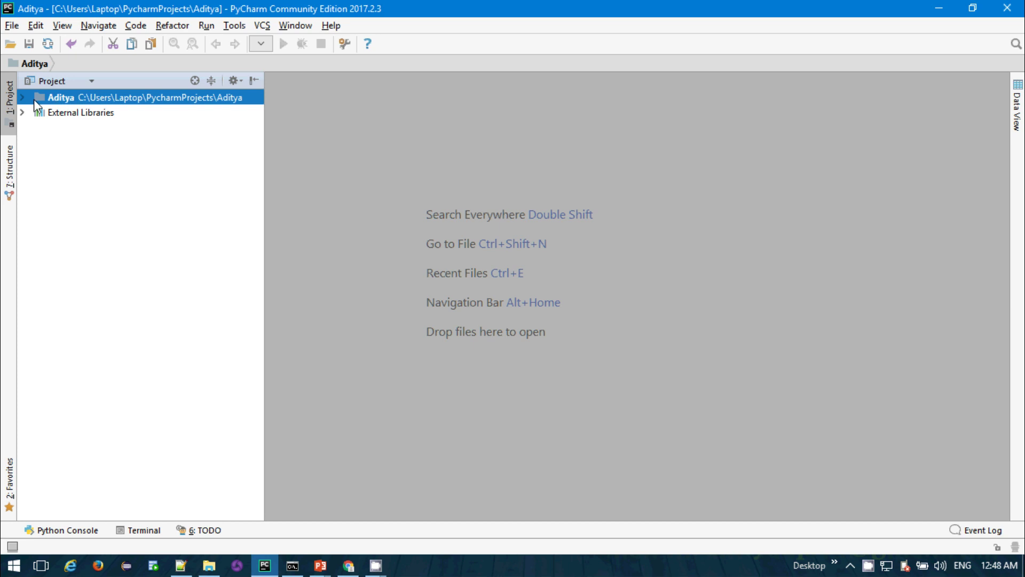
- Check the project's external libraries and add a directory named Test under the project root
left_click(23, 113)
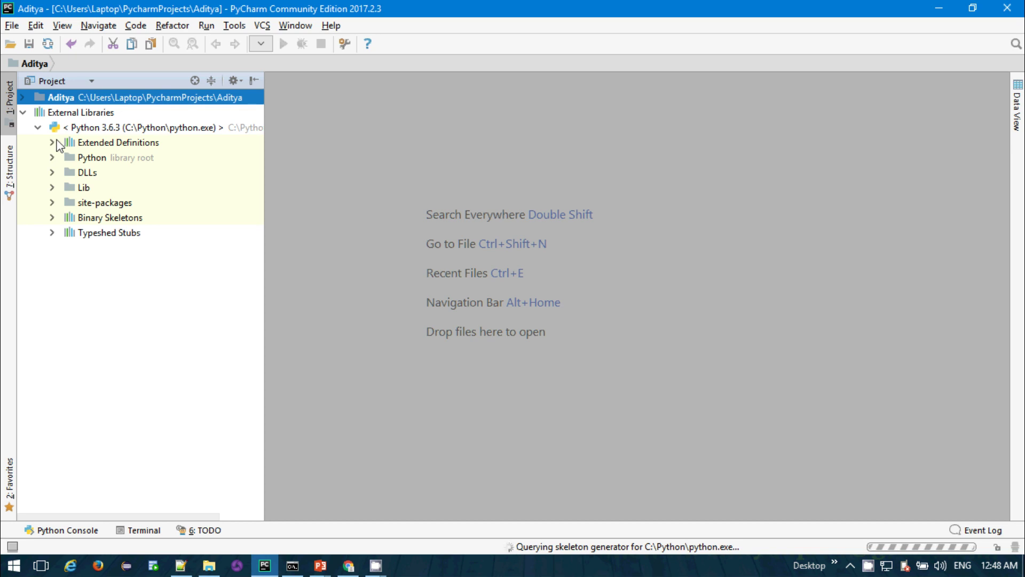
left_click(23, 111)
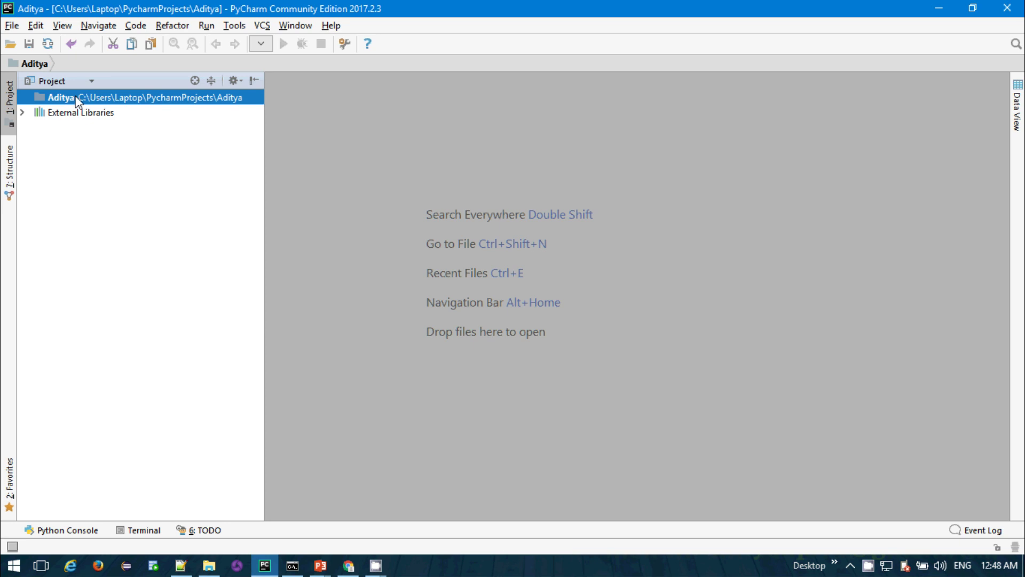
right_click(79, 101)
mouse_move(142, 105)
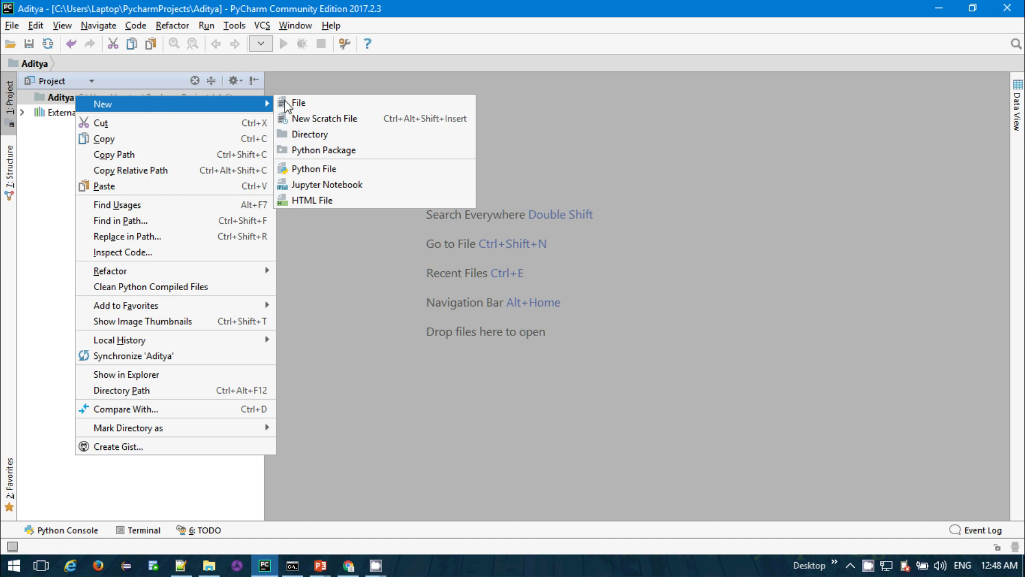
left_click(336, 134)
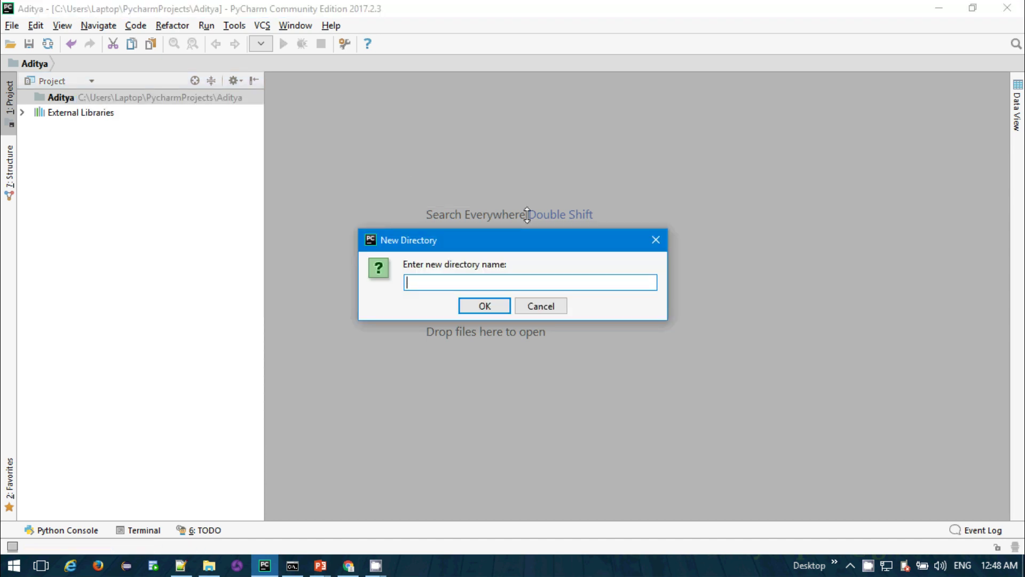
type("Test")
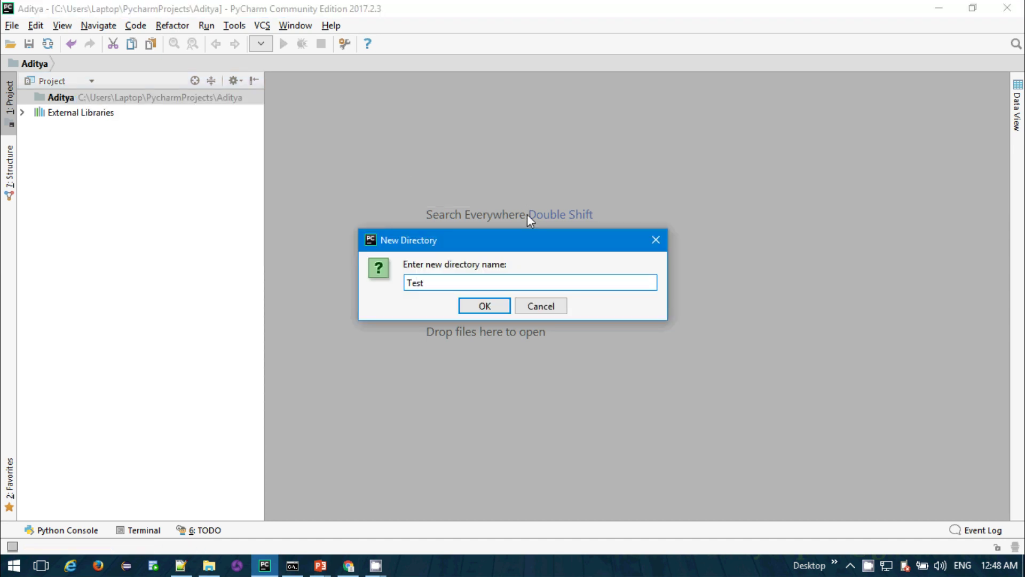
left_click(485, 305)
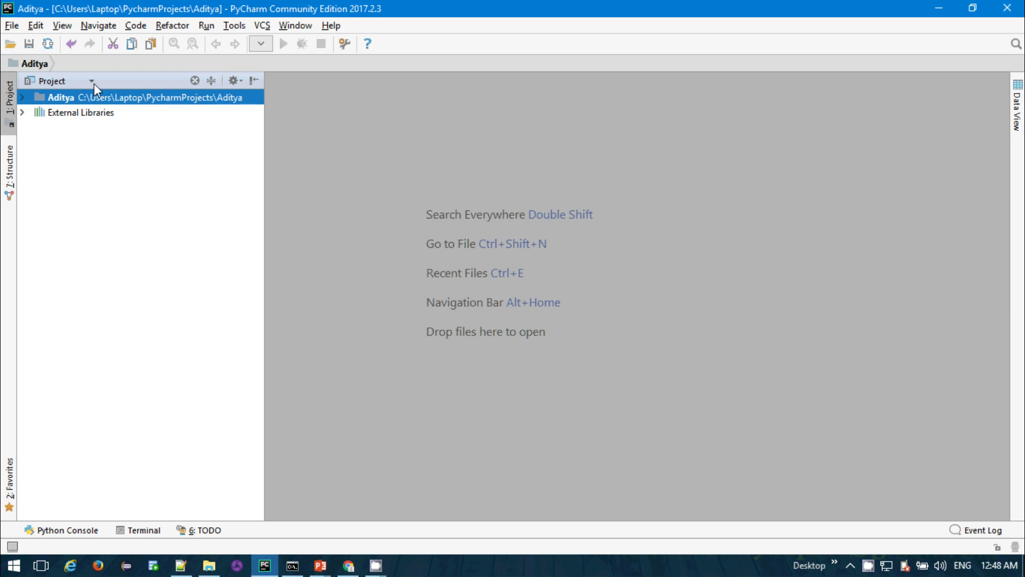
left_click(22, 97)
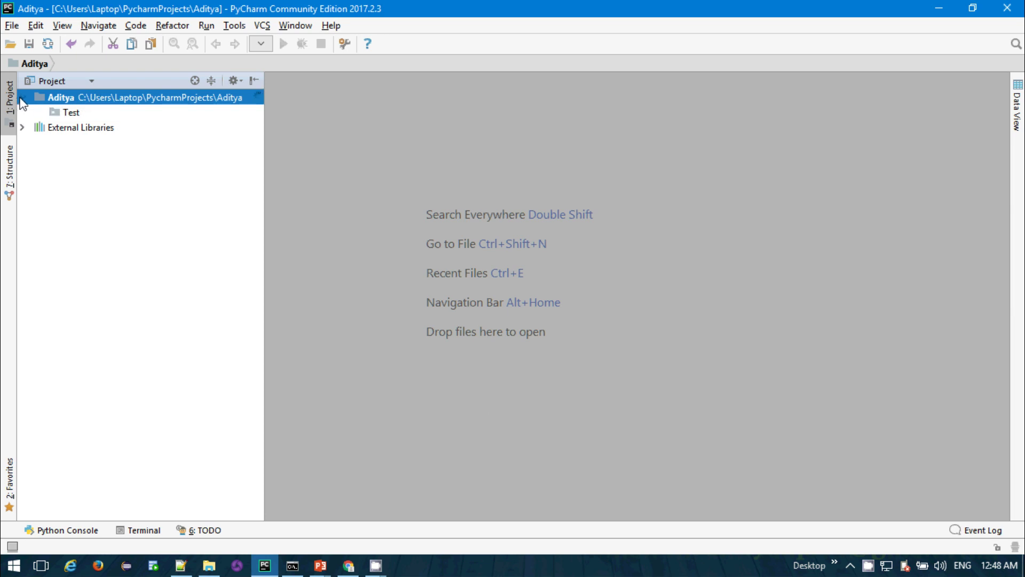
- Create a Python file named test, of kind Python file, inside the Test directory
left_click(68, 112)
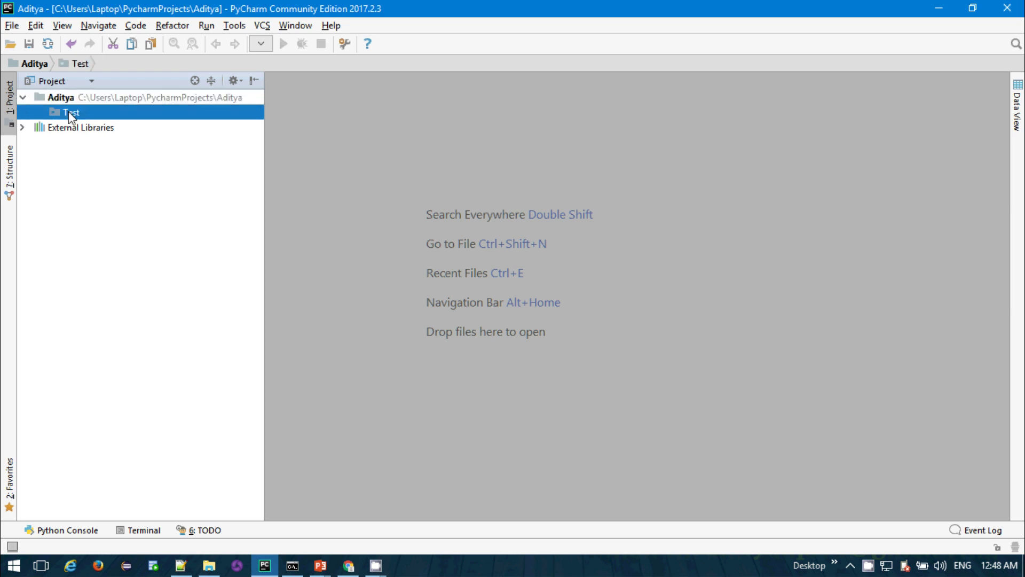
right_click(68, 111)
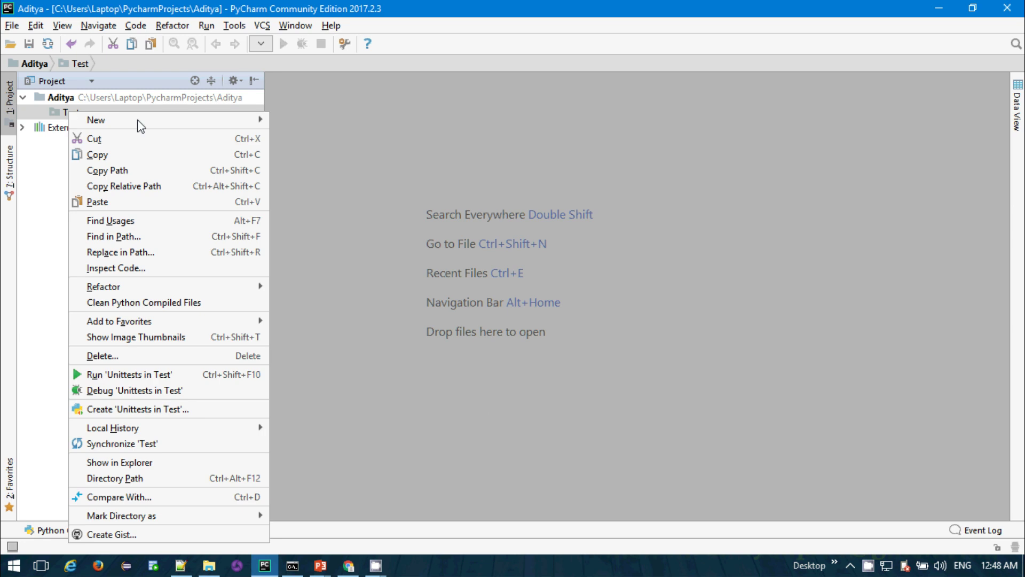
mouse_move(138, 119)
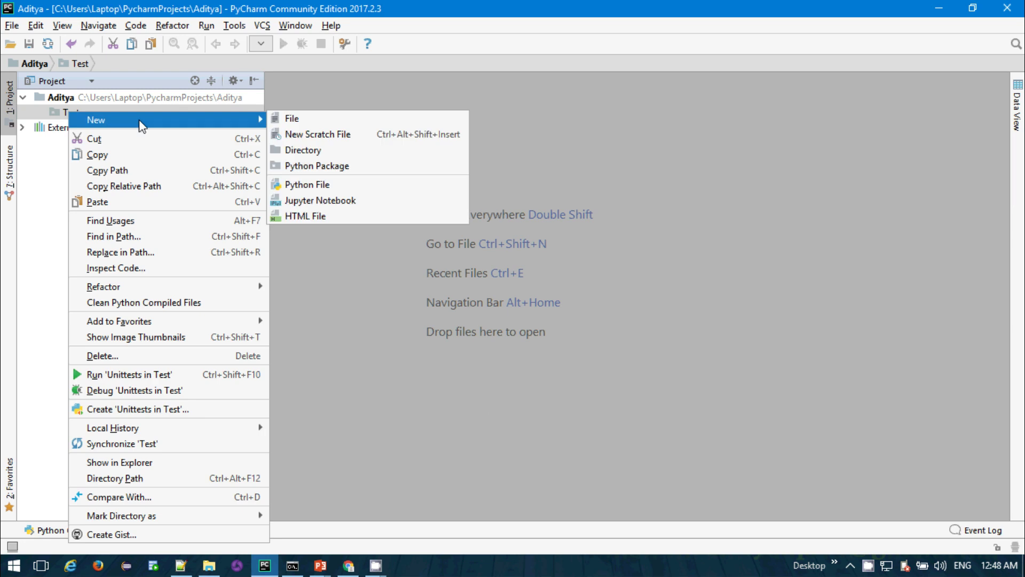
left_click(328, 182)
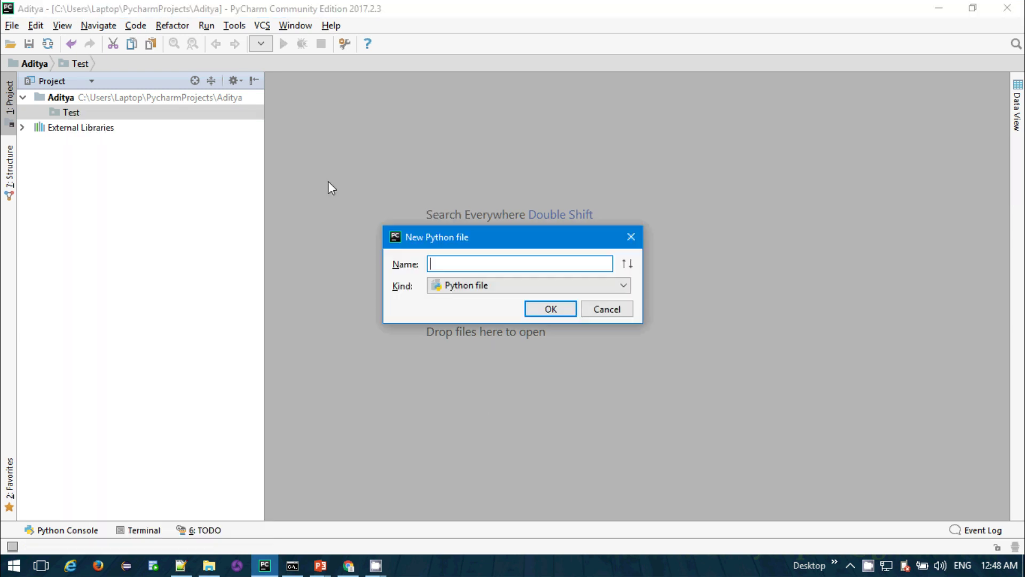
left_click(447, 284)
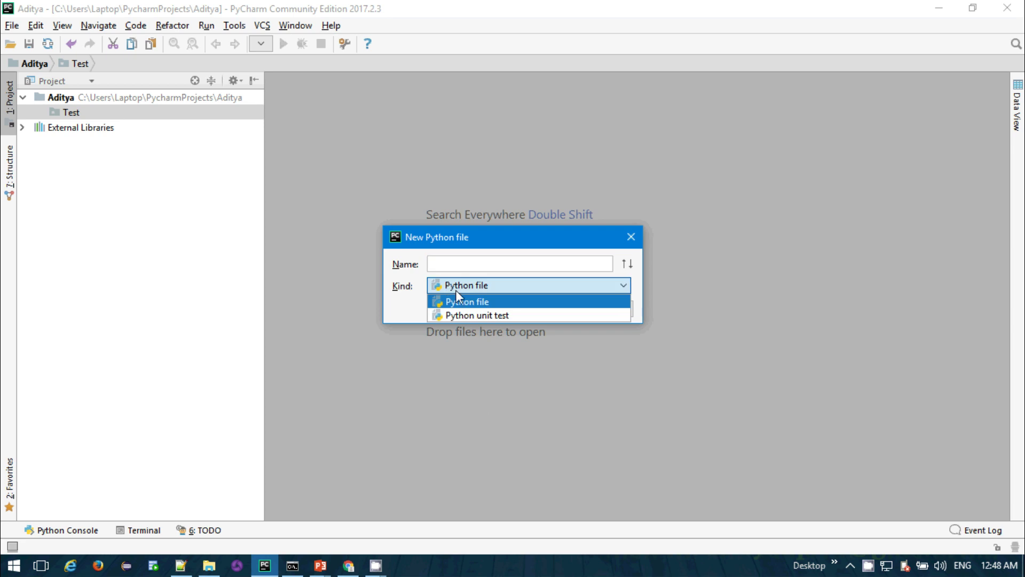
left_click(457, 299)
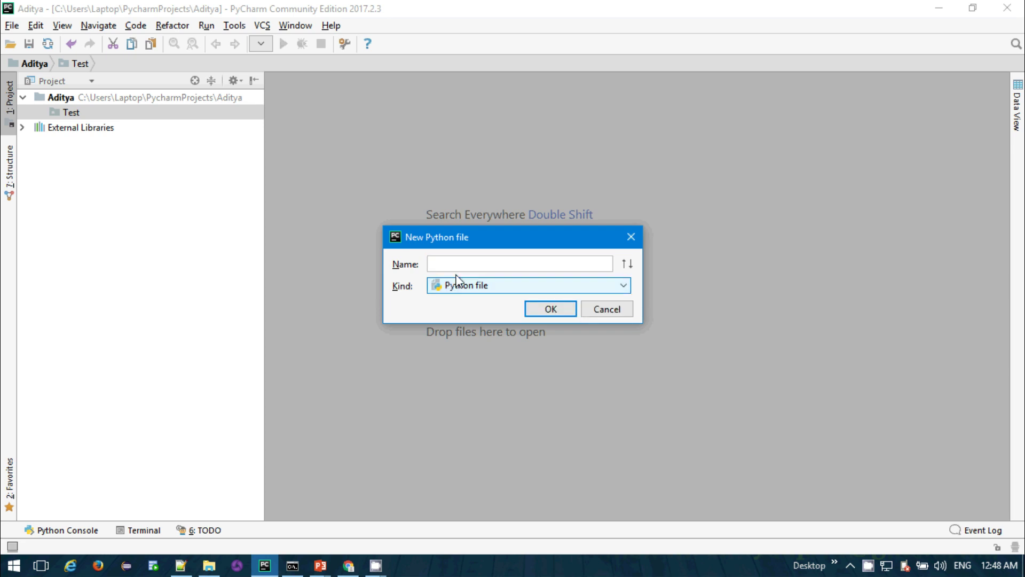
left_click(456, 264)
type("m")
key("BackSpace")
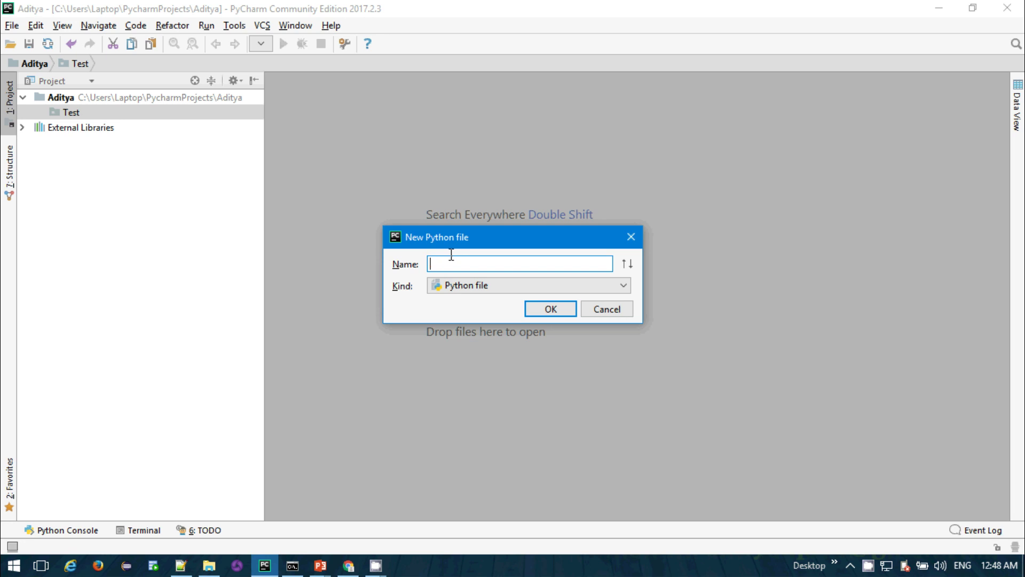
type("test")
left_click(544, 310)
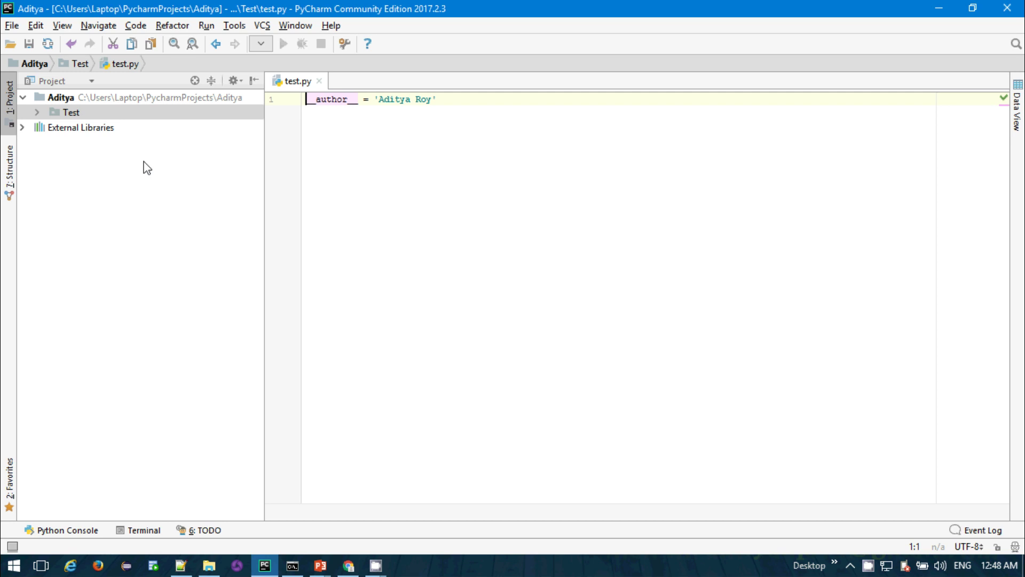
- Add two new lines after the author line in test.py
left_click(440, 96)
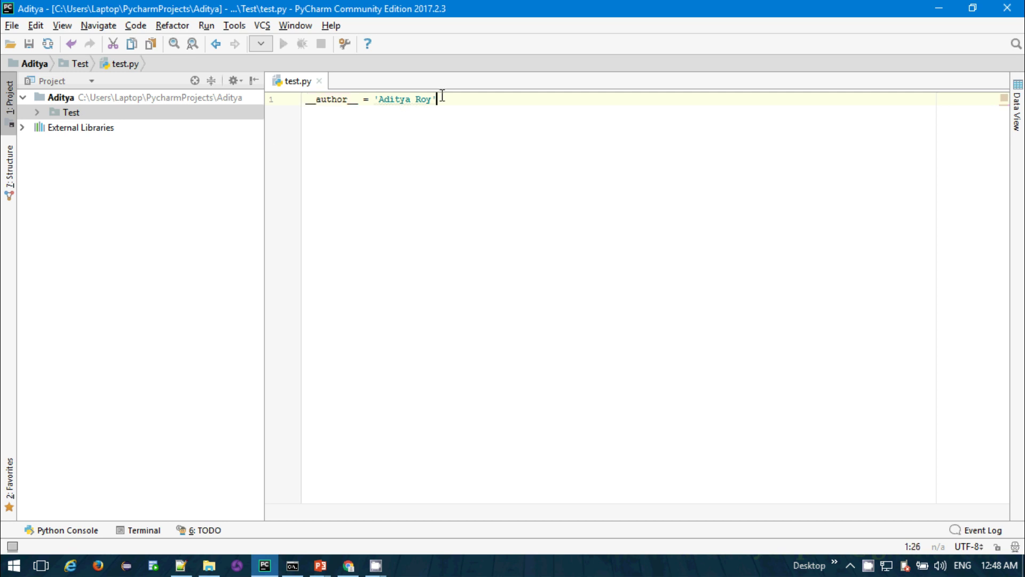
key("Return")
key("Return")
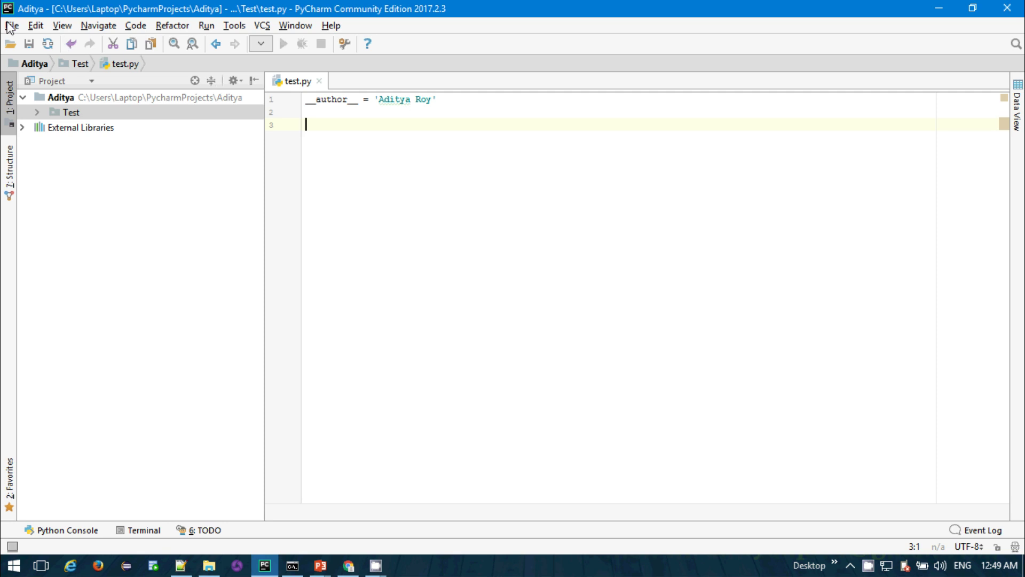
- Check the project interpreter and its installed packages in the settings, and leave without changing anything
left_click(11, 26)
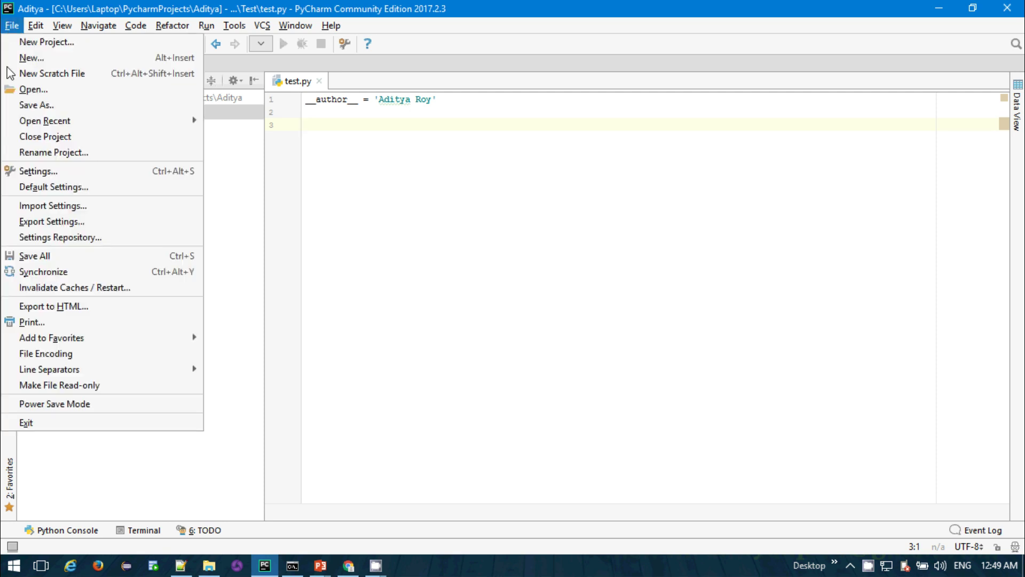
left_click(29, 166)
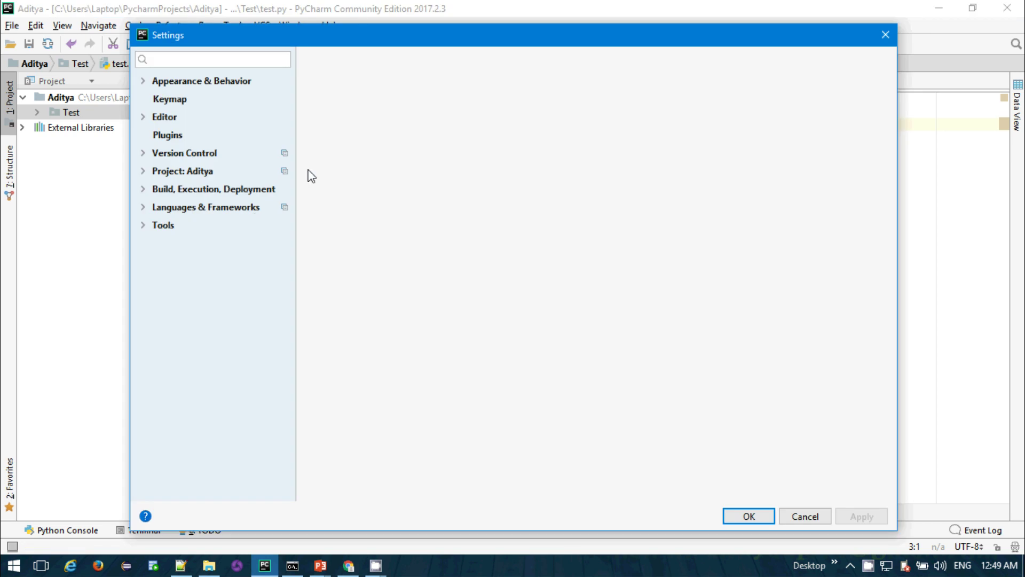
left_click(291, 171)
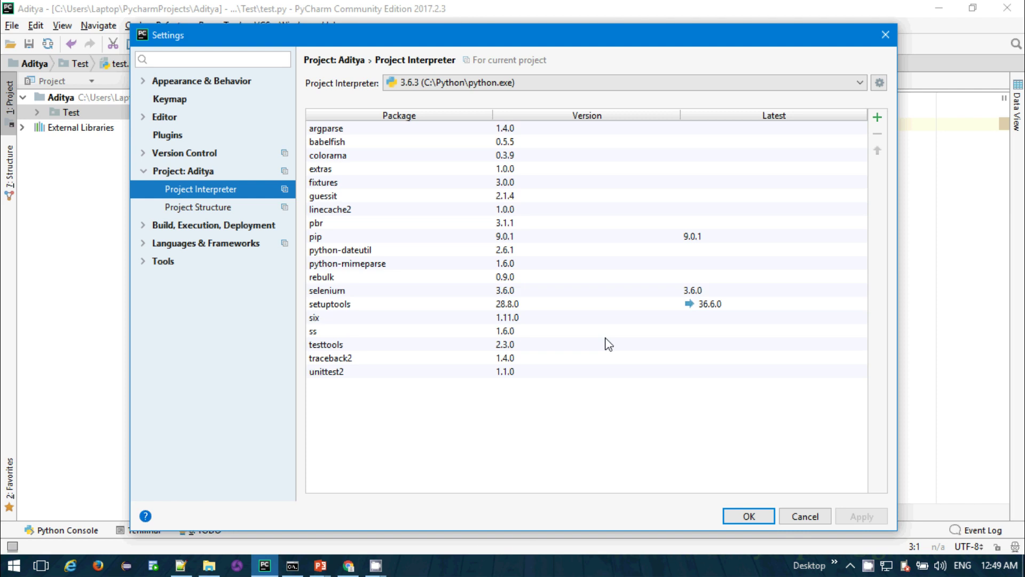
left_click(805, 516)
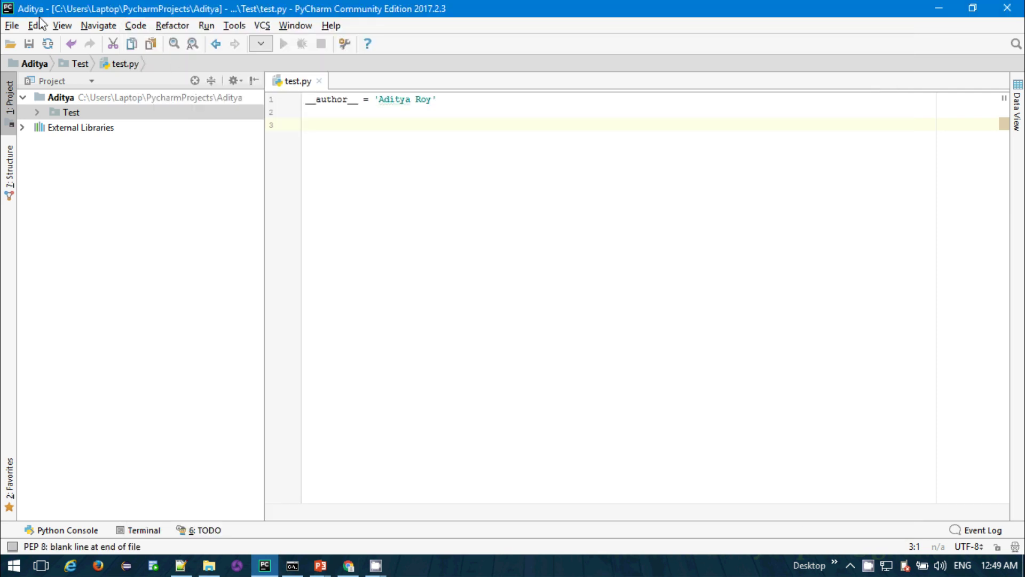
- View the Invalidate Caches / Restart options and dismiss them without invalidating or restarting
left_click(11, 27)
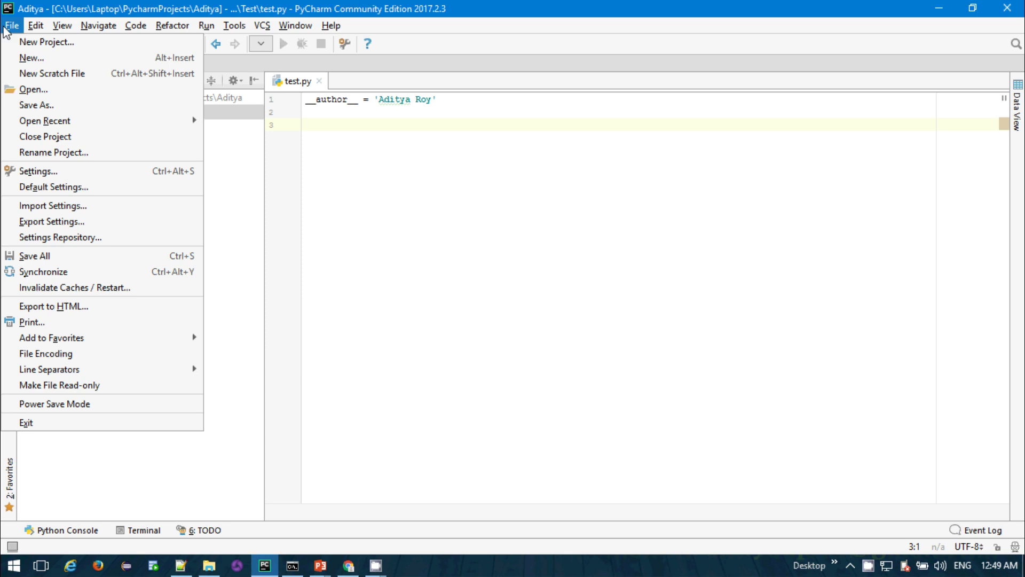
left_click(64, 288)
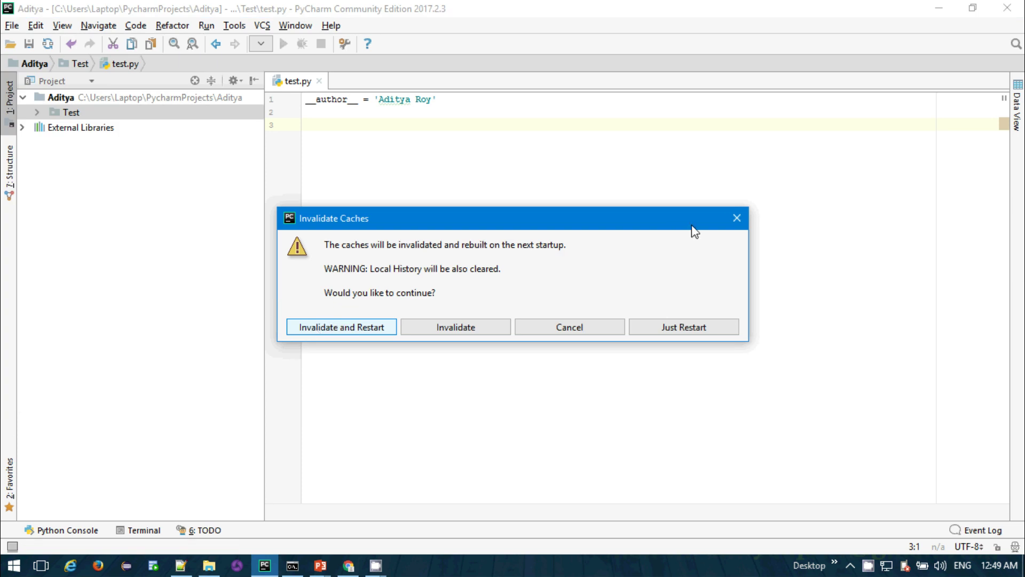
left_click(737, 217)
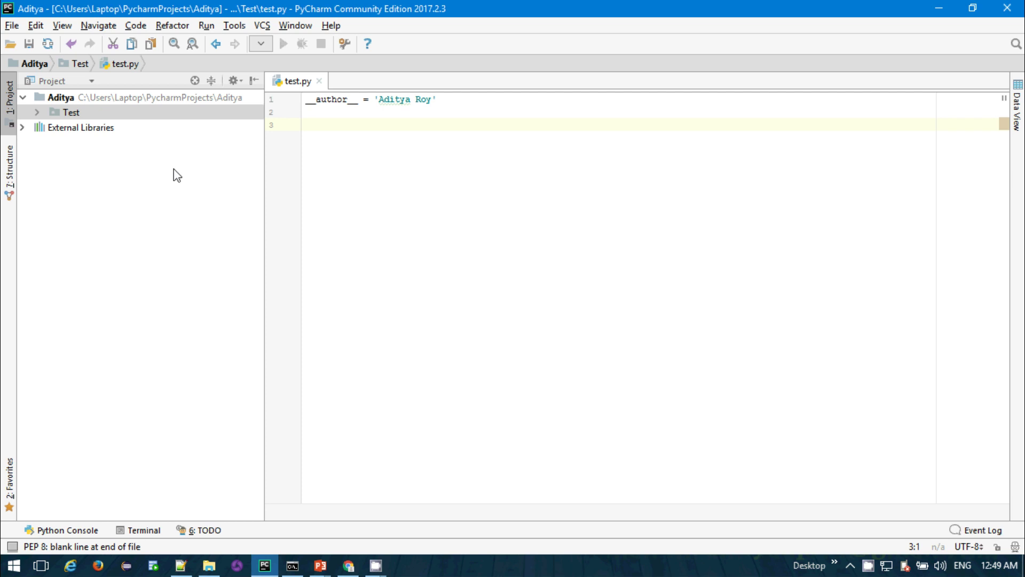
- Expand the Test directory in the project tree and look through the available project views
left_click(33, 111)
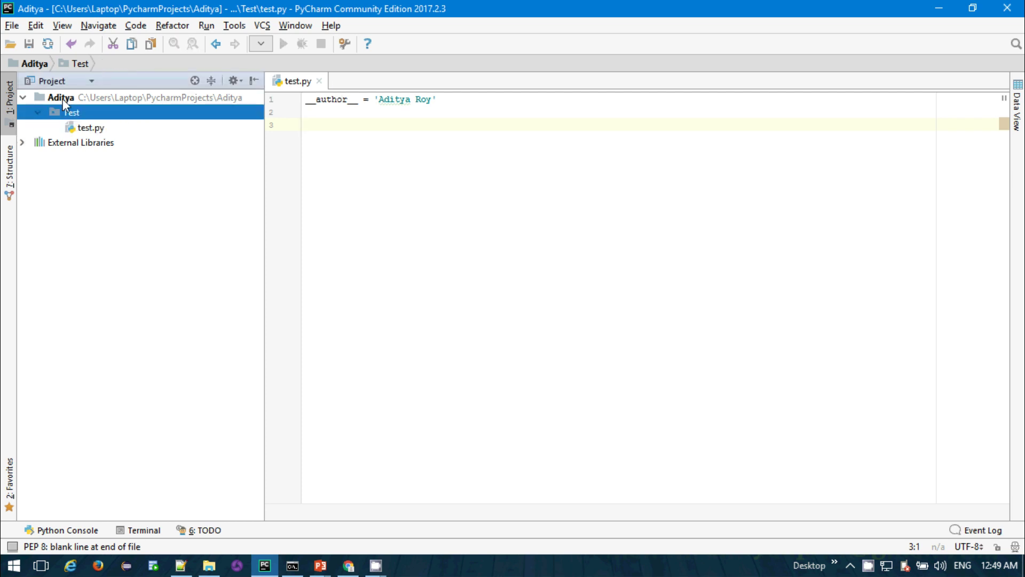
left_click(84, 83)
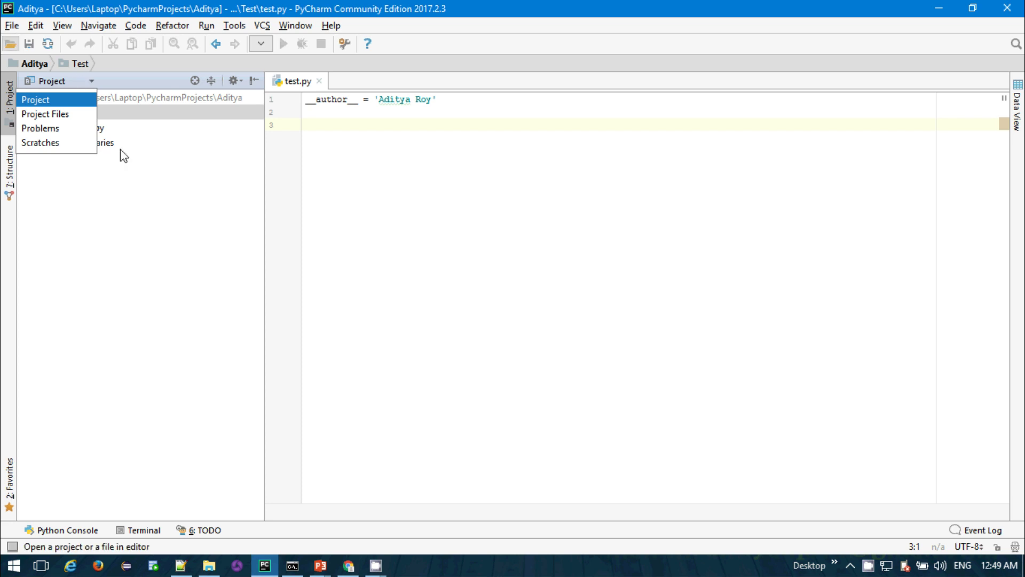
left_click(168, 203)
- Copy the path of the project root folder
left_click(60, 97)
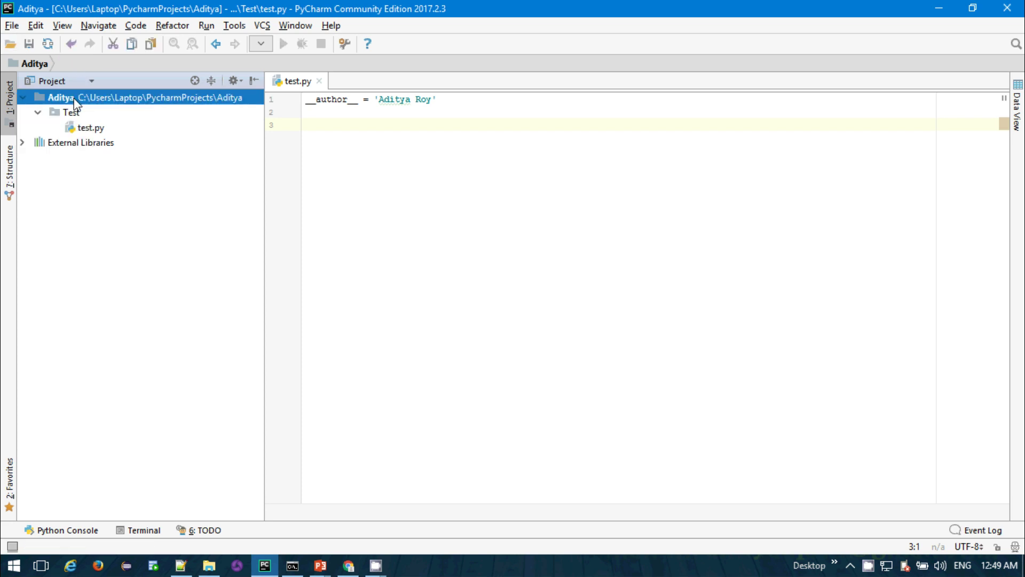
right_click(74, 97)
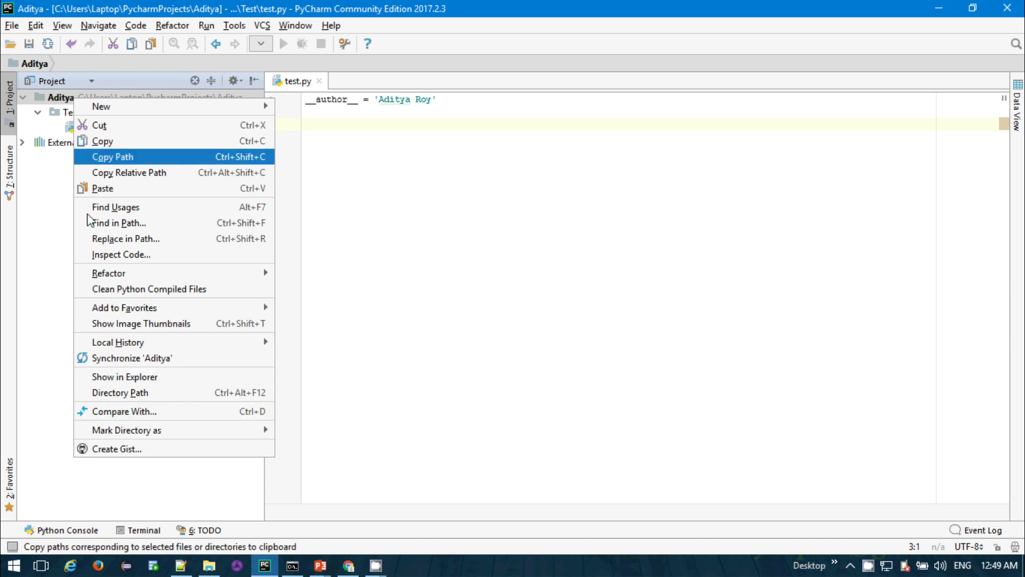
left_click(113, 157)
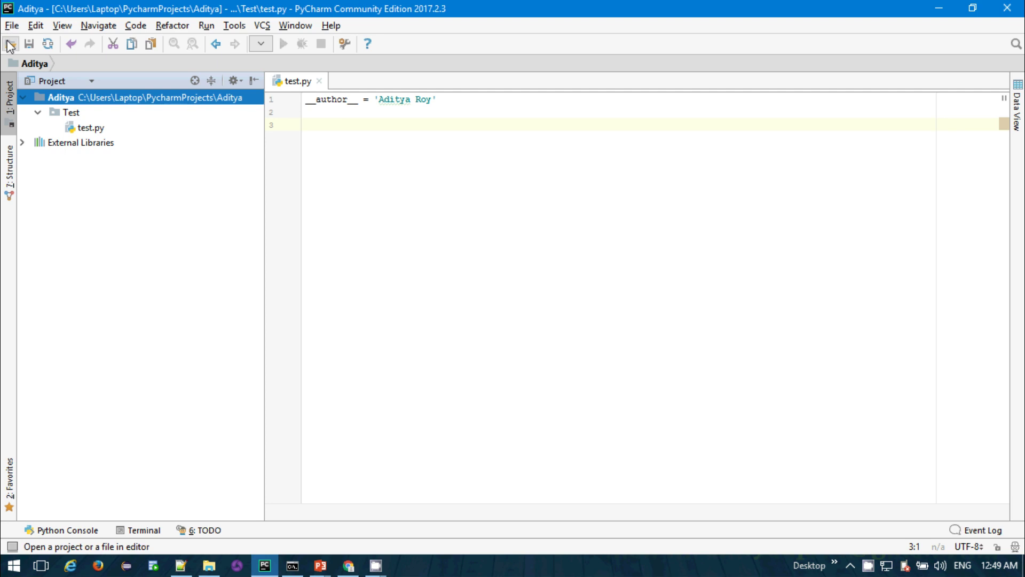
- Open the Selenium_Python project from C:\Users\Laptop\PycharmProjects in a new window
left_click(10, 45)
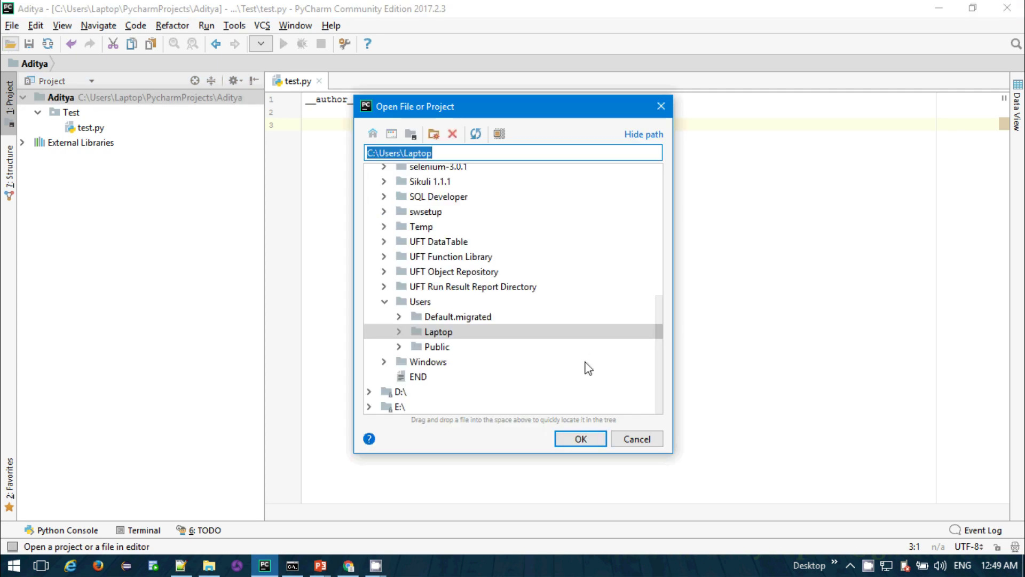
left_click(400, 333)
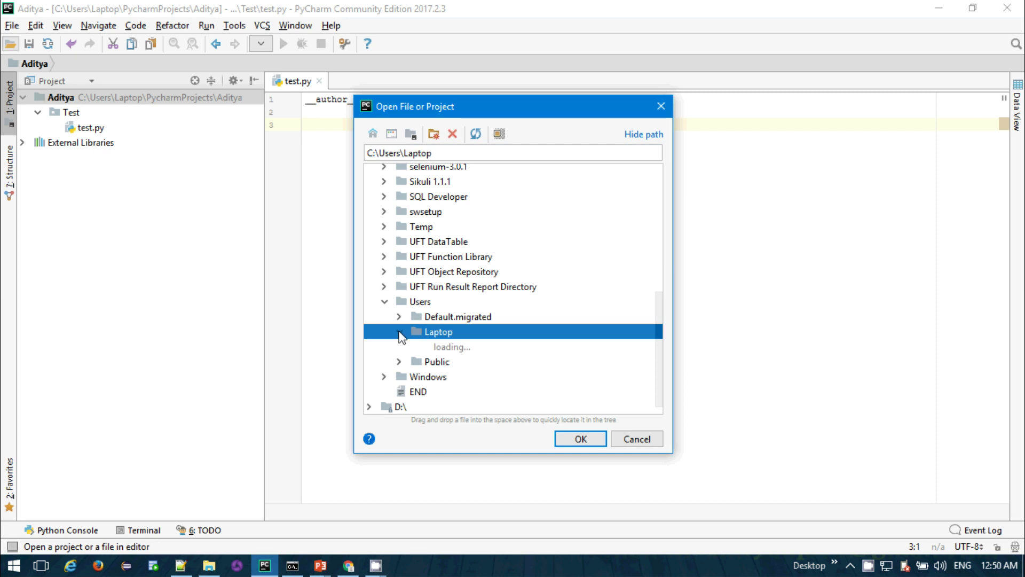
scroll(507, 355, "down", 4)
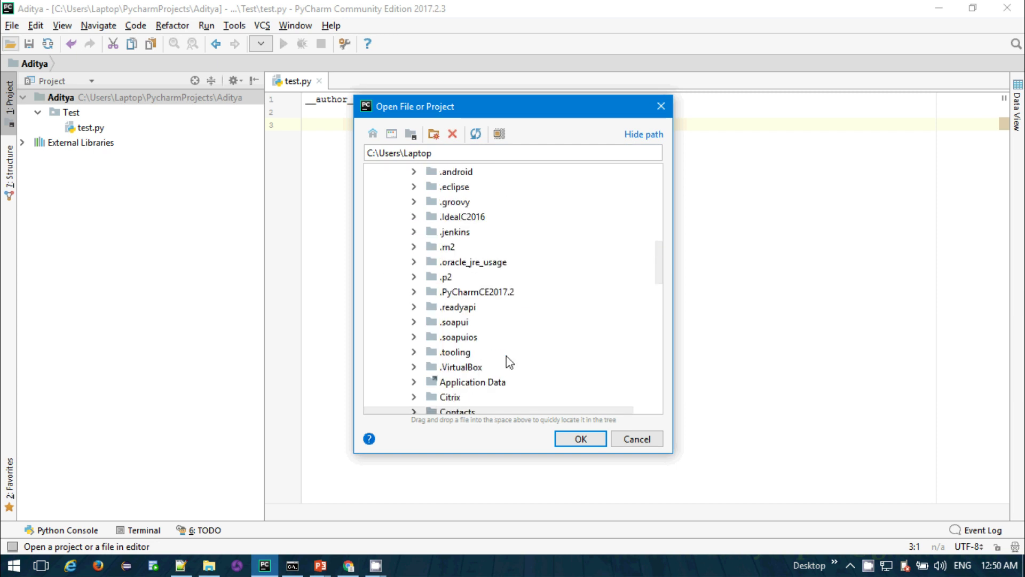
scroll(506, 356, "down", 3)
scroll(507, 355, "up", 1)
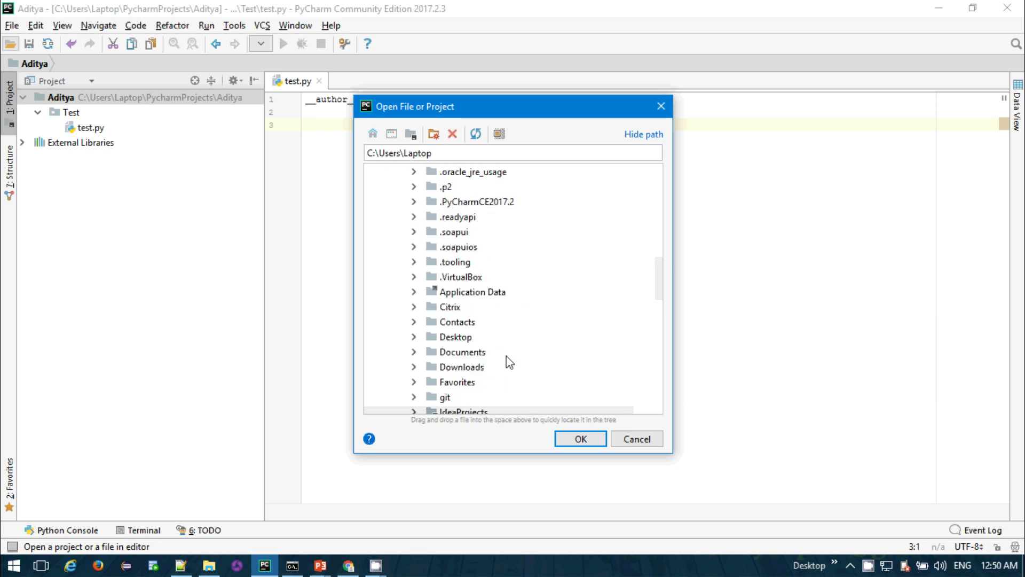
scroll(506, 356, "down", 1)
scroll(506, 356, "down", 5)
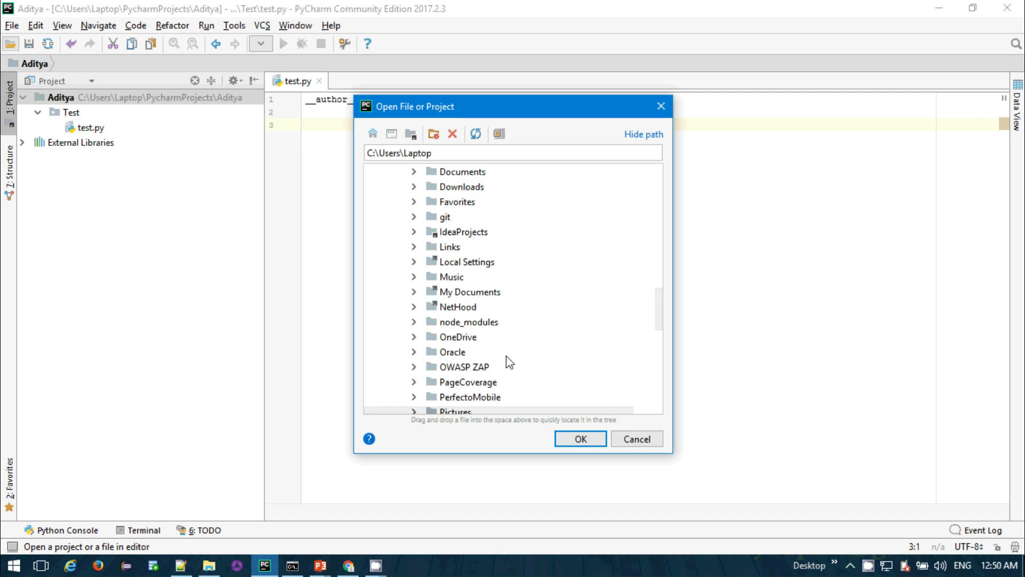
scroll(506, 356, "down", 2)
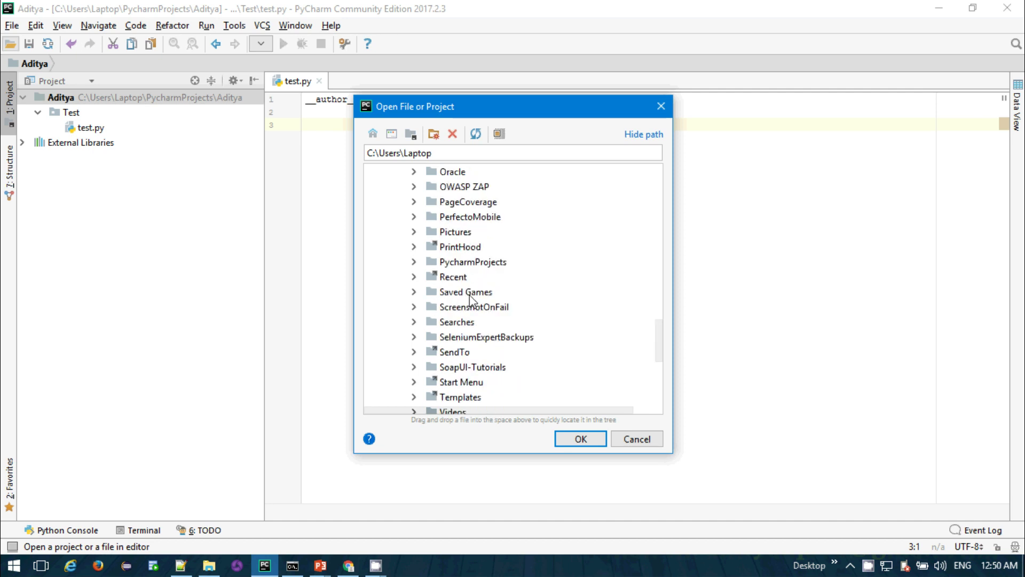
left_click(414, 261)
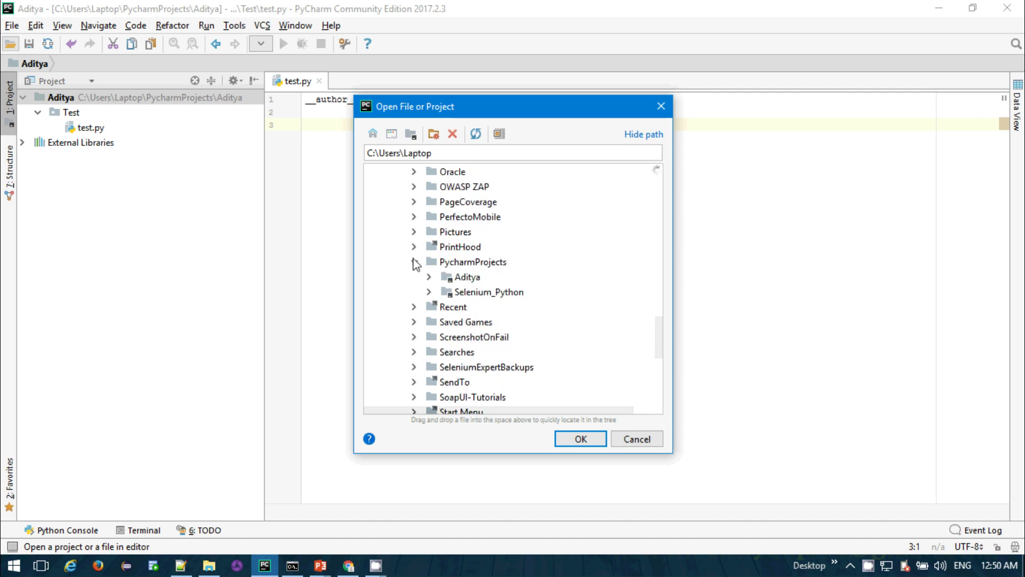
left_click(488, 295)
left_click(575, 439)
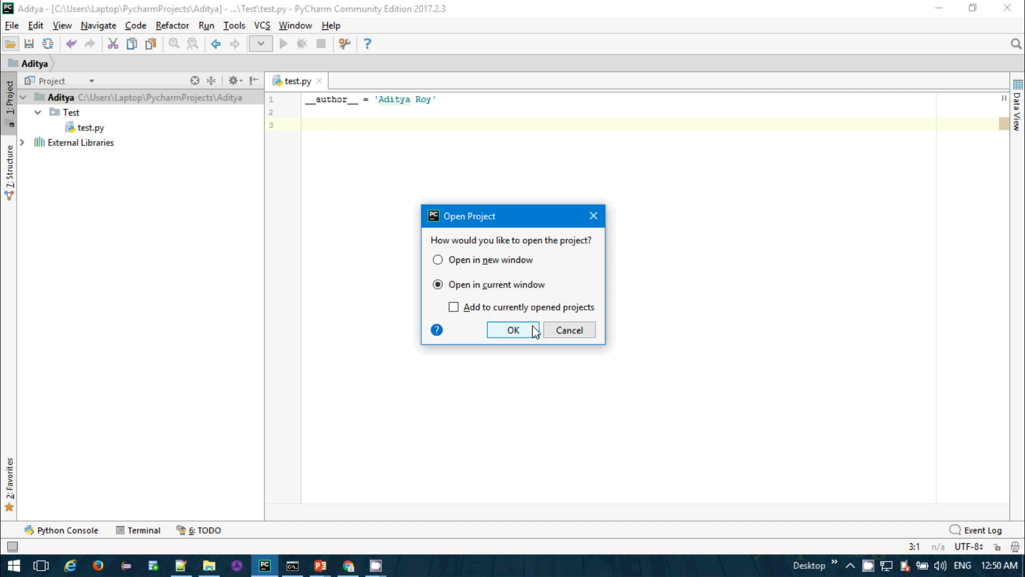
left_click(500, 261)
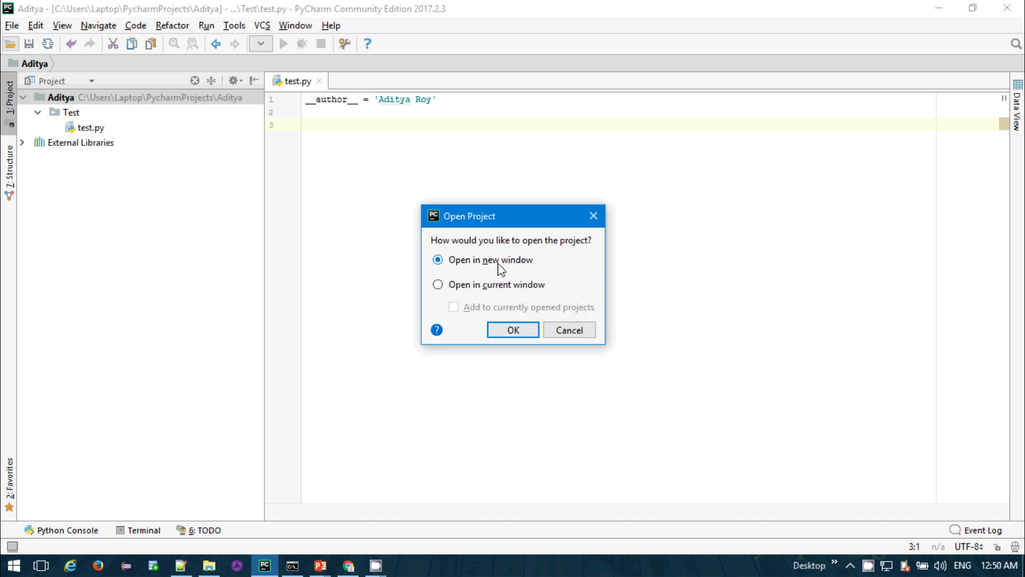
left_click(512, 328)
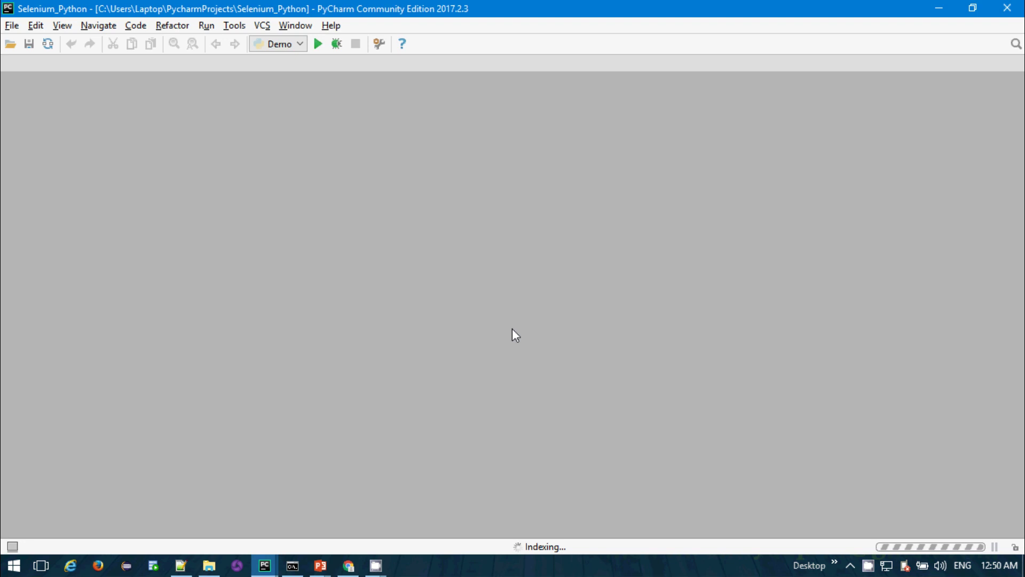
- Switch to the window of the newly created project, and return to the Selenium_Python project window
left_click(265, 566)
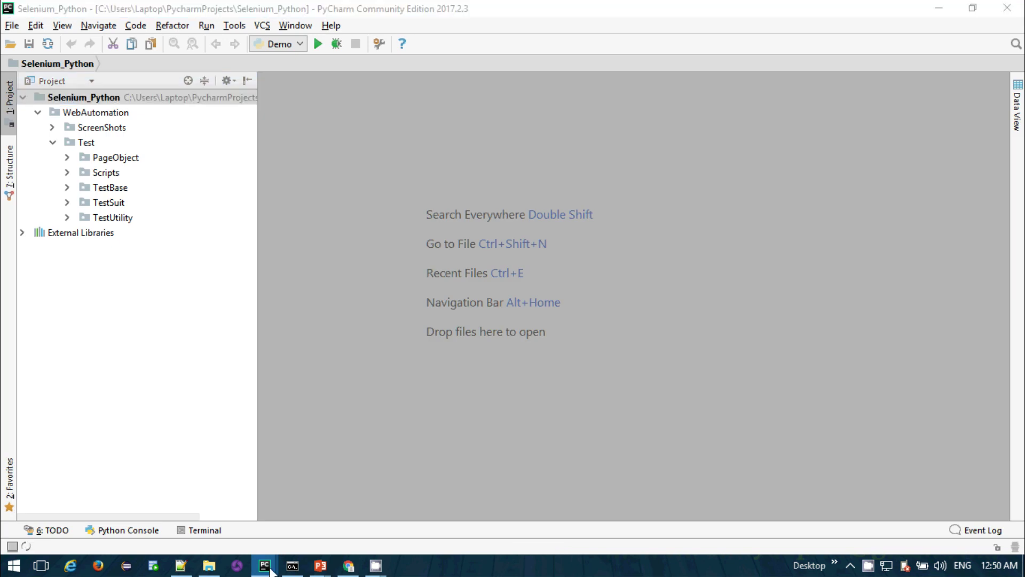
left_click(223, 491)
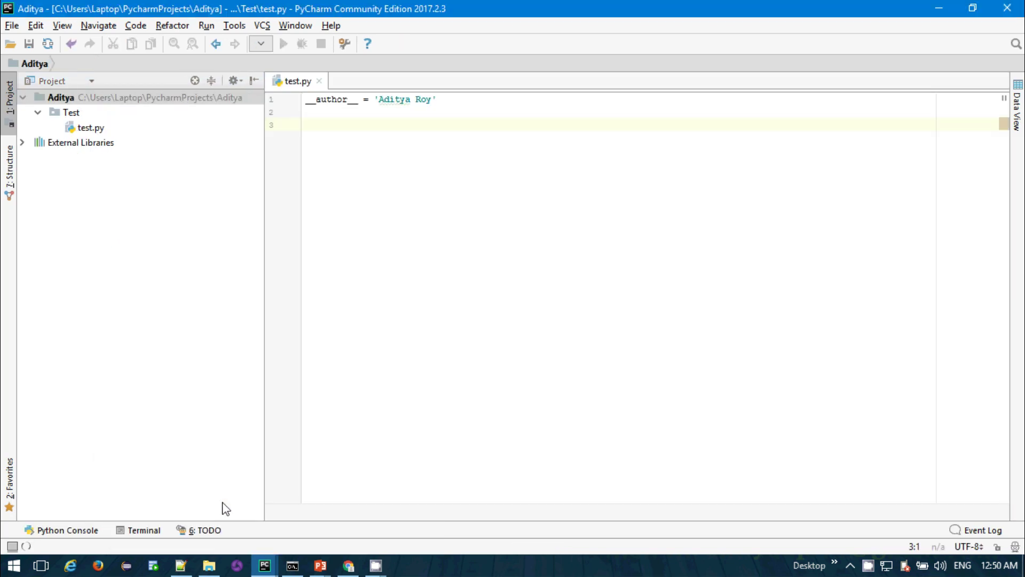
left_click(262, 566)
left_click(318, 503)
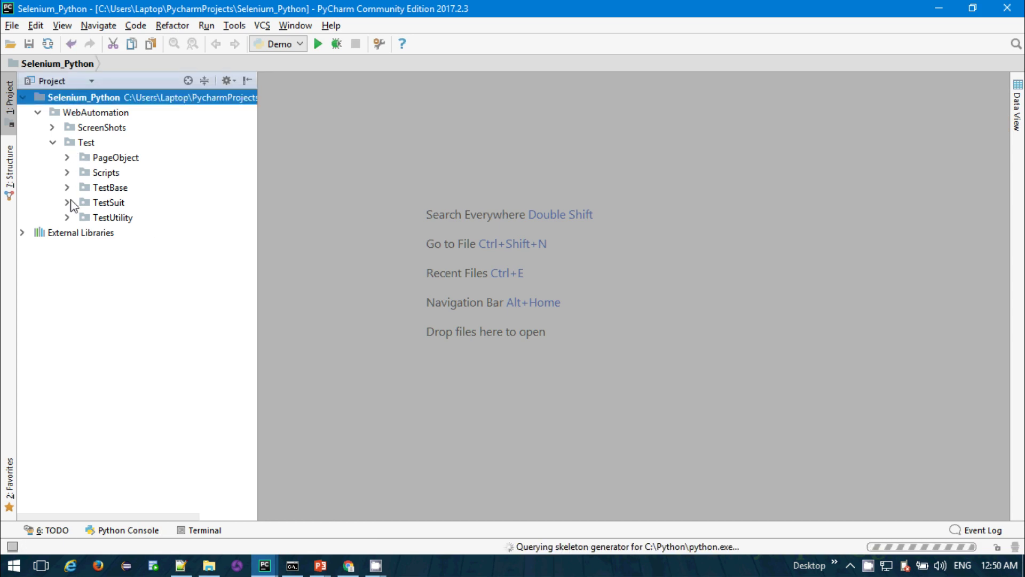
- Open Demo.py from the Scripts folder under WebAutomation/Test
left_click(67, 173)
double_click(117, 188)
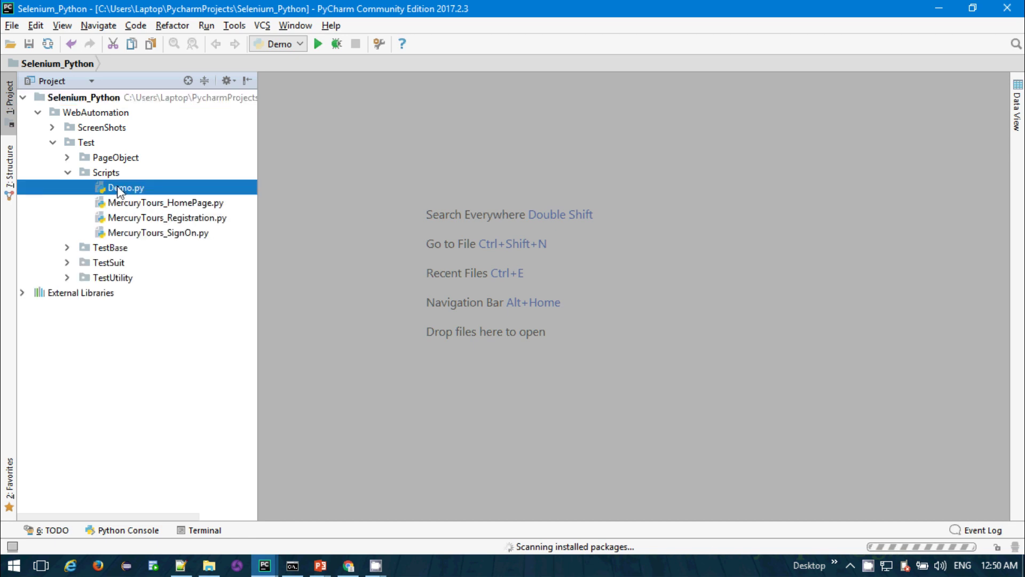
left_click(561, 231)
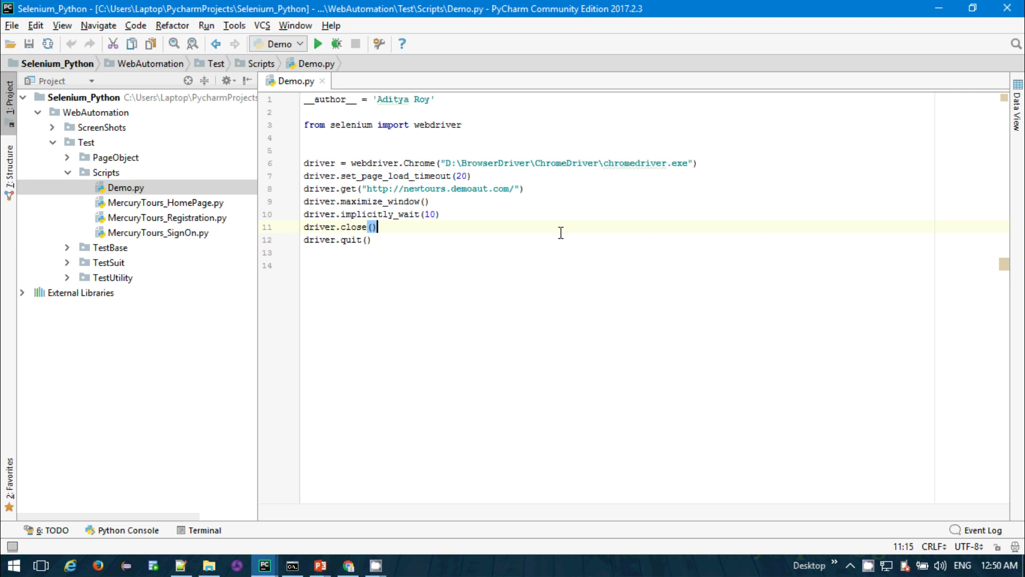
- Start an import statement below the webdriver import, and delete it together with one blank line
left_click(324, 139)
type("import")
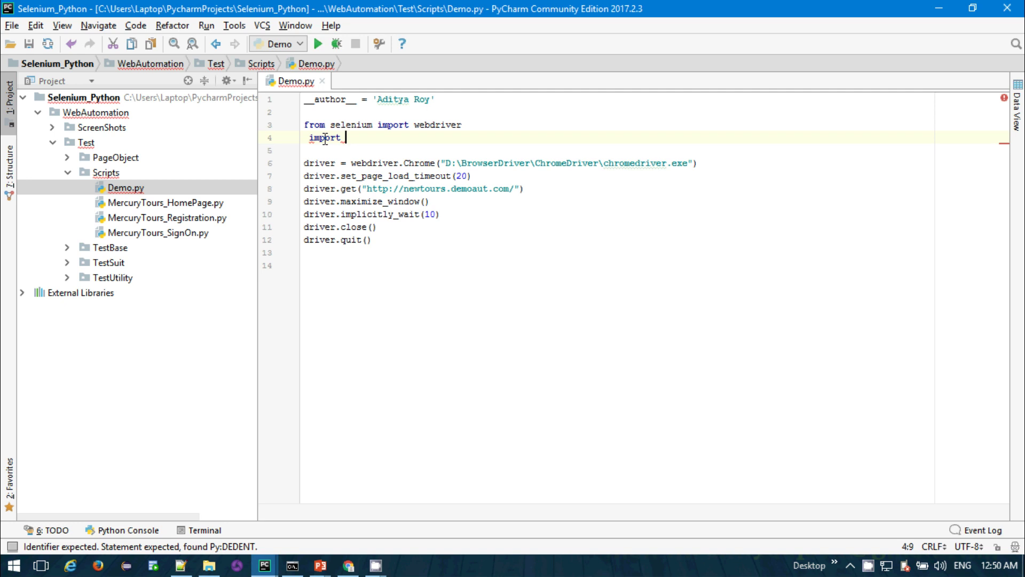
key("BackSpace")
key("BackSpace")
key("BackSpace")
key("BackSpace")
key("BackSpace")
key("BackSpace")
key("BackSpace")
key("BackSpace")
key("BackSpace")
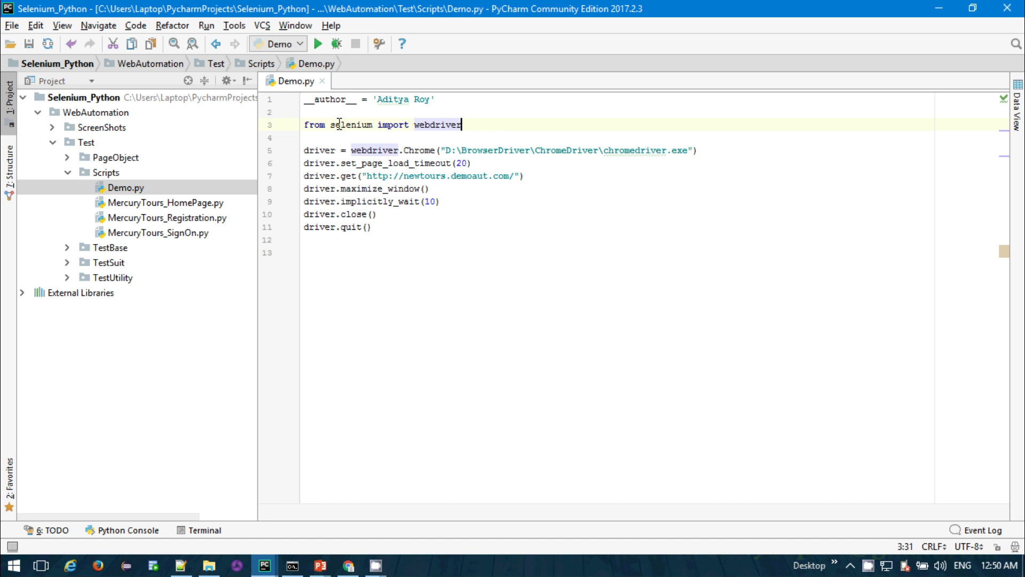
- Examine the selenium webdriver import, the URL passed to driver.get and the implicit wait line in Demo.py
left_click_drag(372, 124, 331, 125)
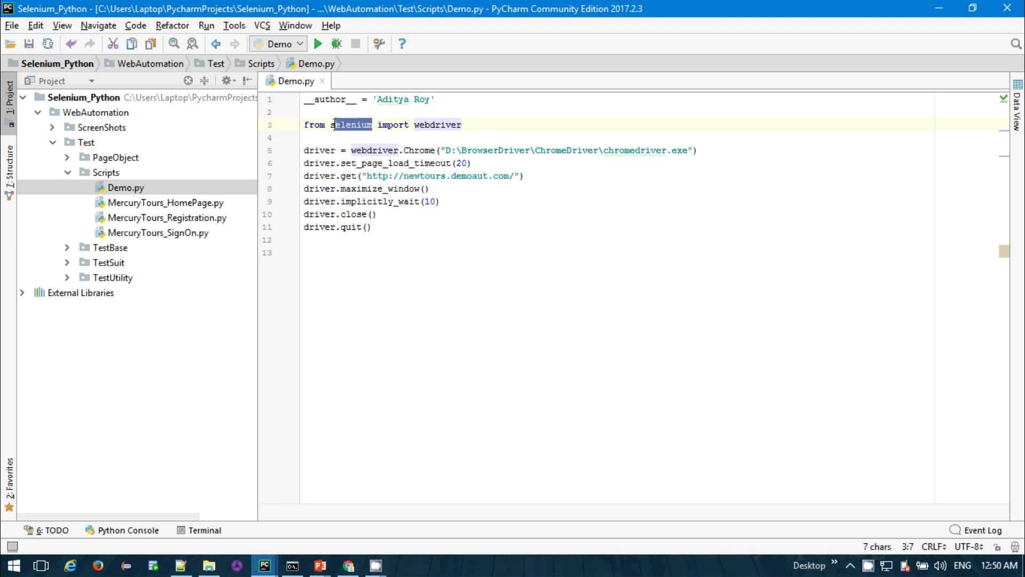
left_click_drag(419, 126, 282, 130)
left_click(475, 126)
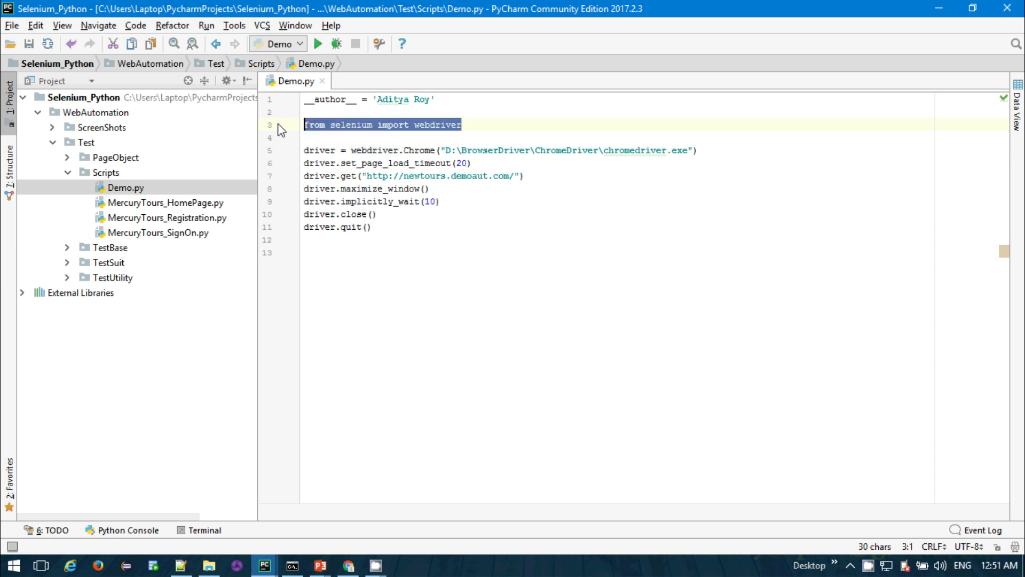
left_click(475, 202)
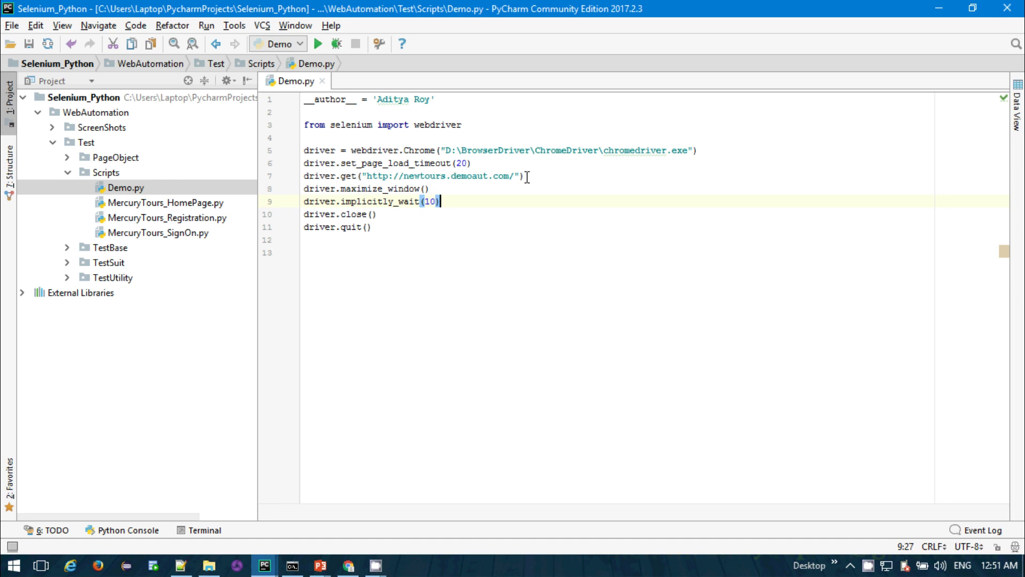
left_click_drag(522, 176, 367, 176)
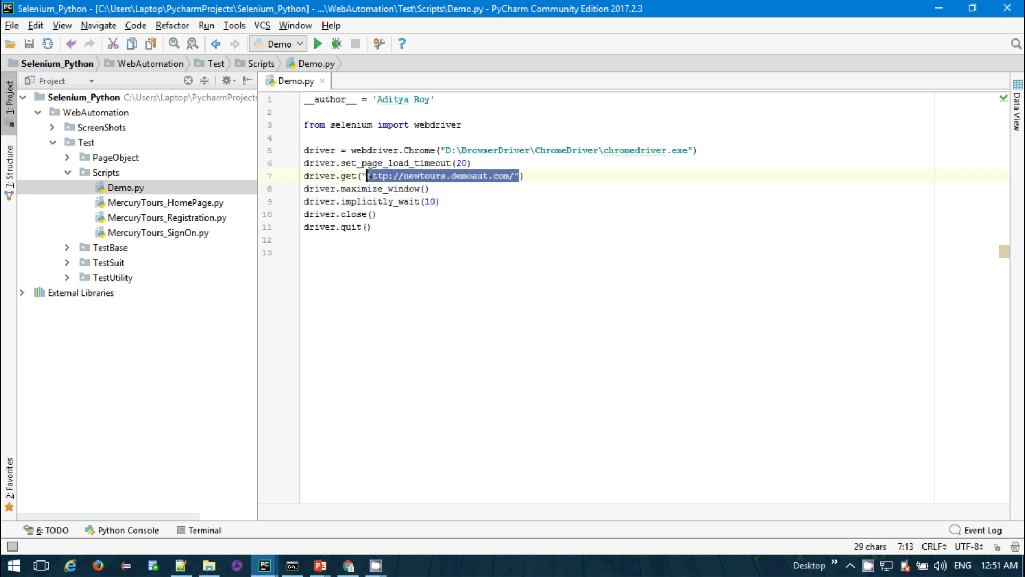
left_click(455, 196)
key("Return")
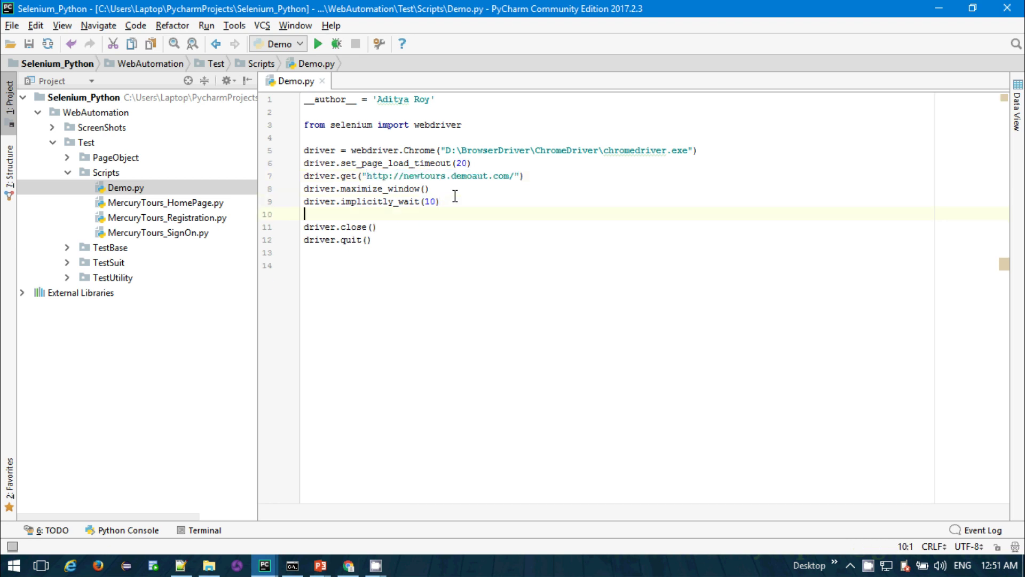
key("BackSpace")
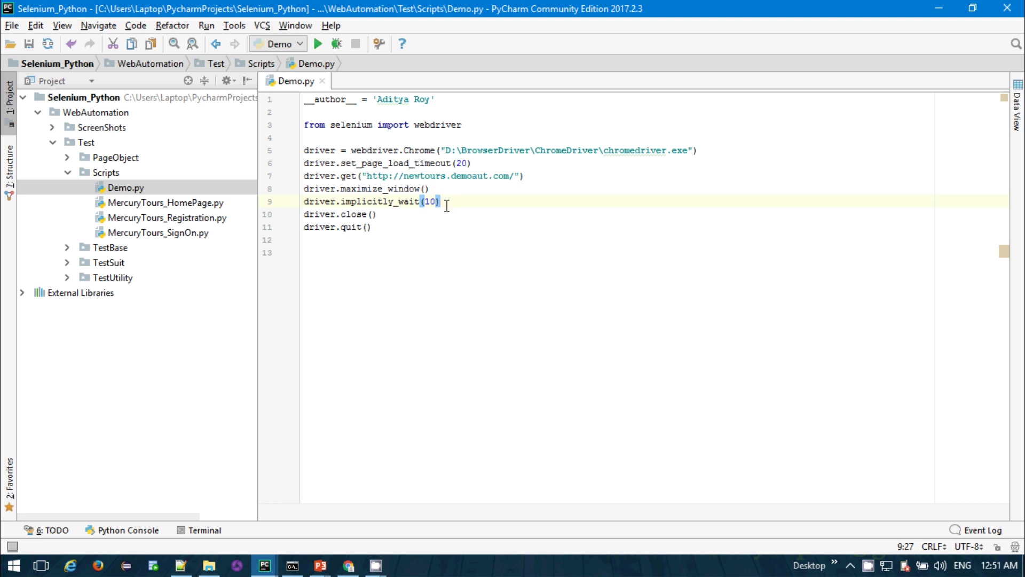
- Run Demo.py from the project tree and check the exit code in its output
left_click(406, 216)
right_click(109, 188)
left_click(237, 423)
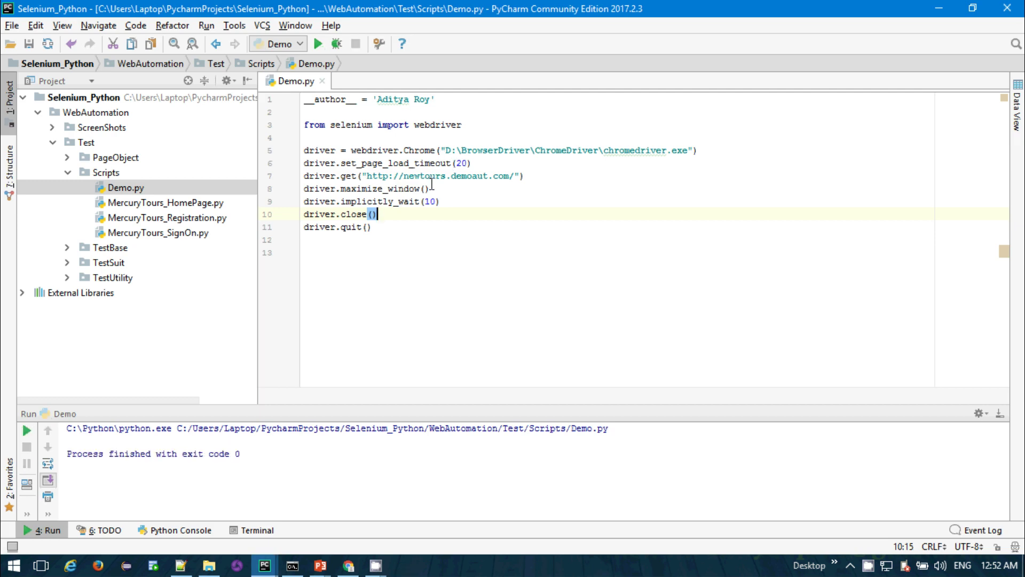
left_click_drag(260, 458, 219, 462)
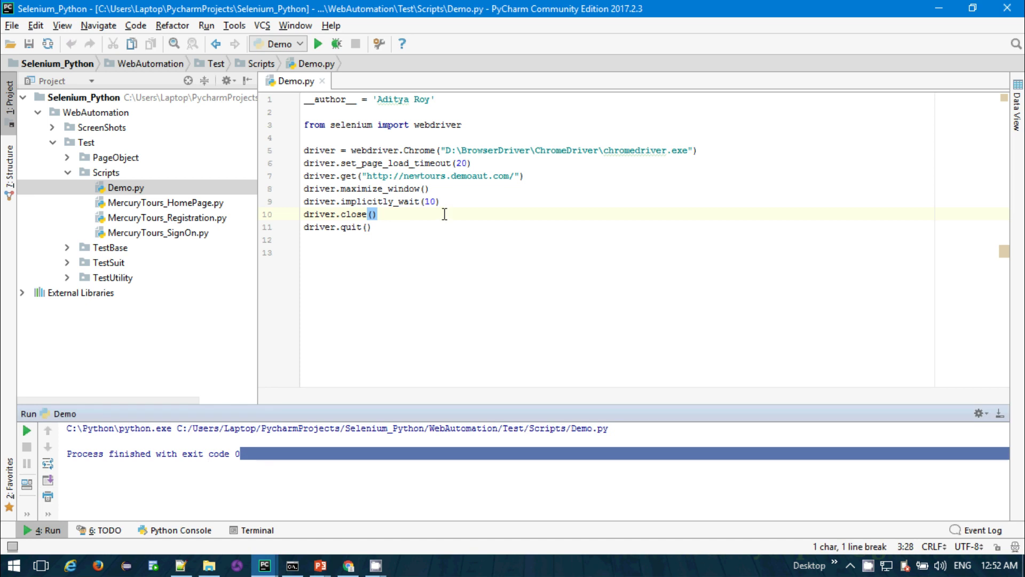
- Add the line print(driver.title) directly below the driver.get call
left_click(538, 173)
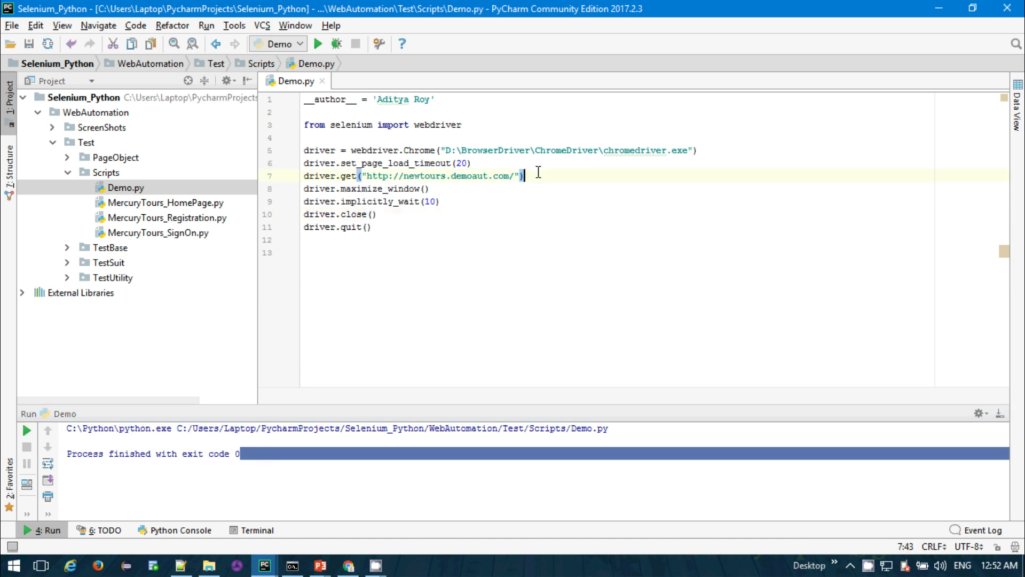
key("Return")
type("p")
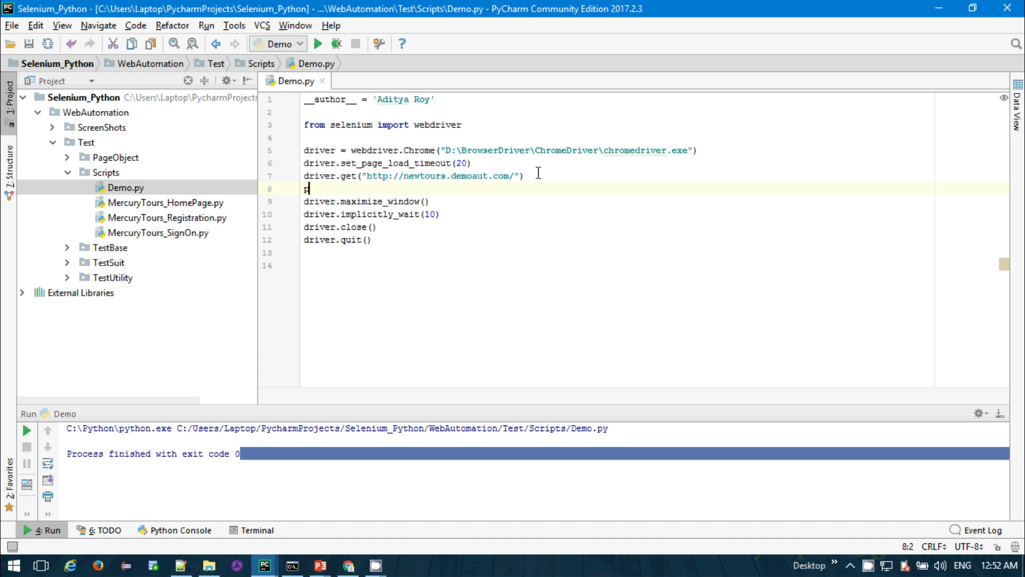
type("rint(driver")
key("BackSpace")
key("BackSpace")
key("BackSpace")
key("BackSpace")
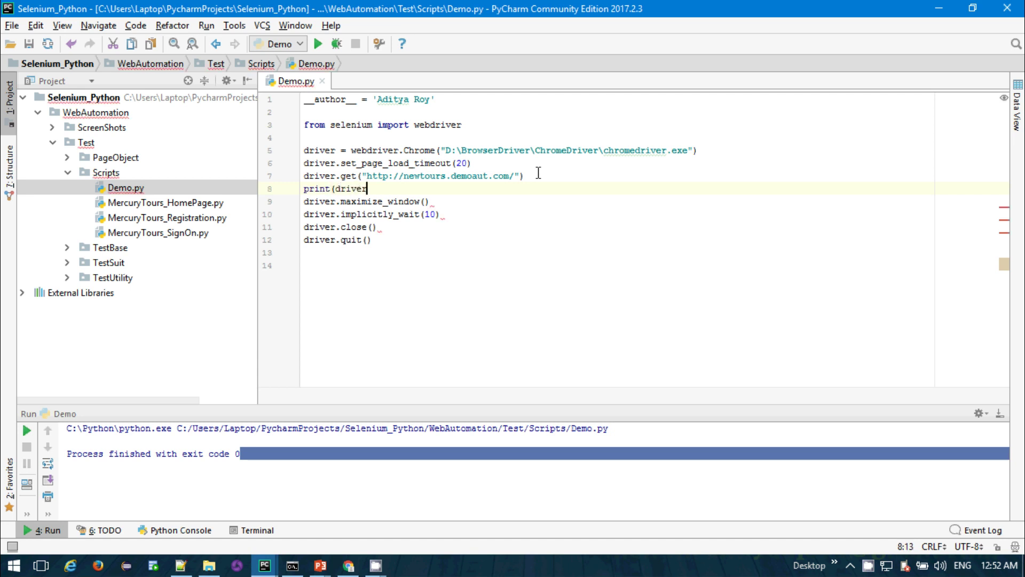
type("iver.title")
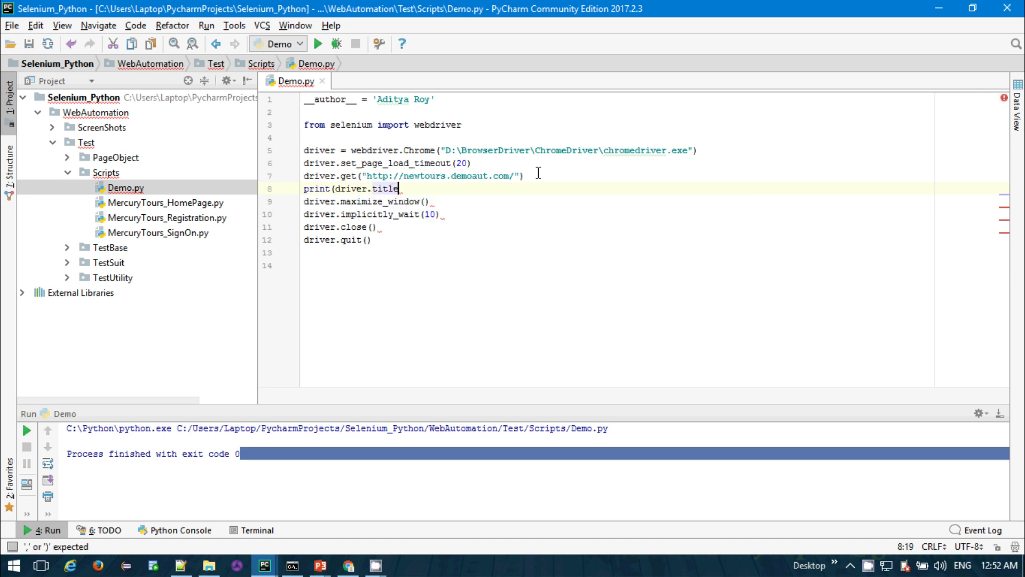
type(")")
left_click(709, 293)
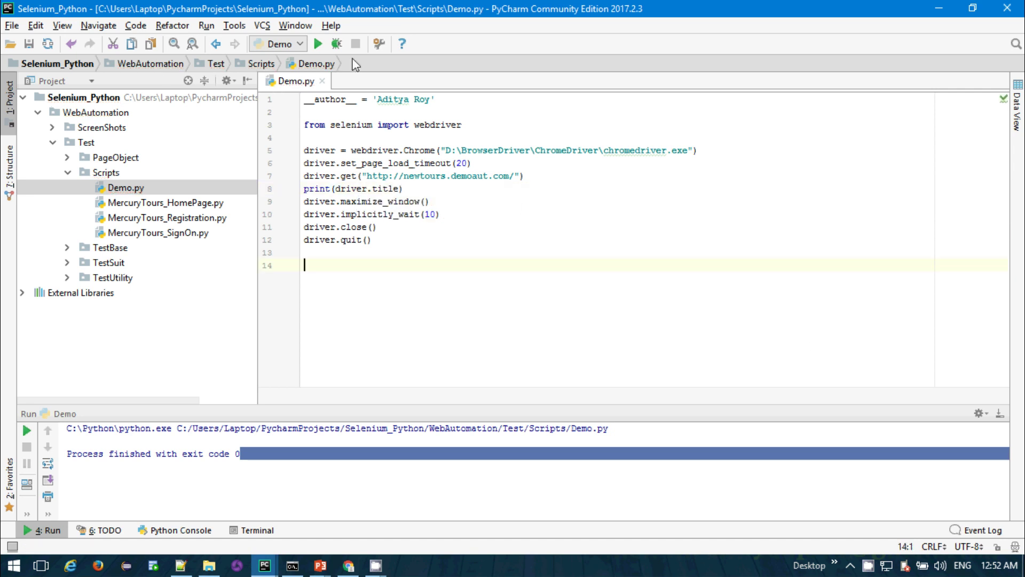
- Run the Demo configuration and check the page title printed in the output
left_click(318, 44)
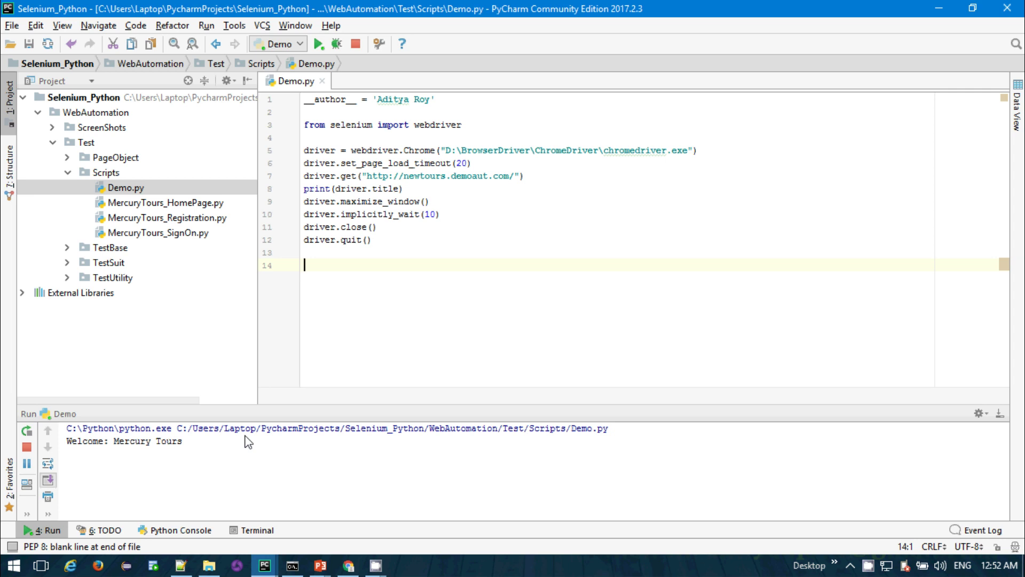
left_click(127, 441)
triple_click(126, 441)
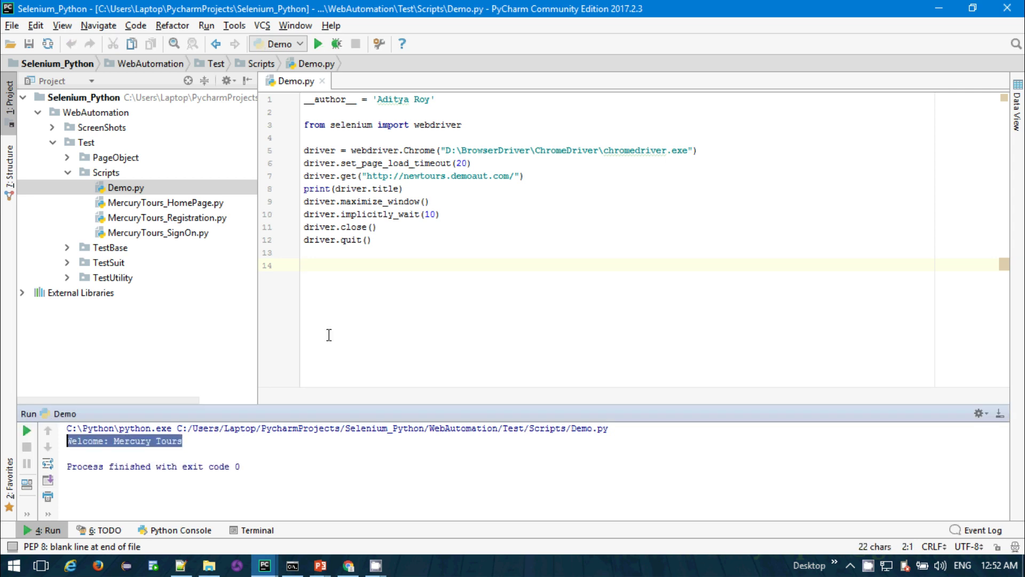
left_click(405, 278)
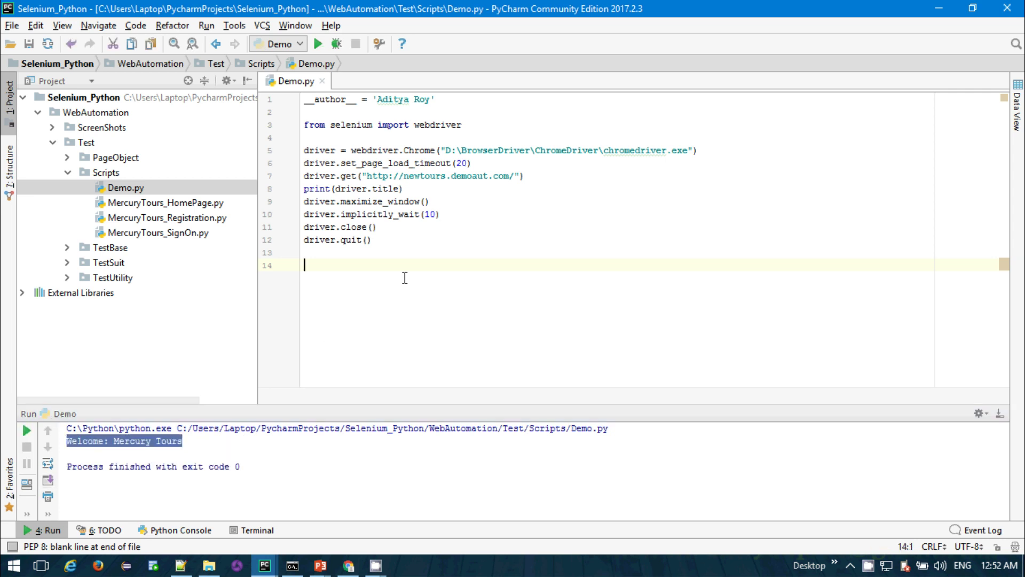
- Add the line "from time import sleep" below the webdriver import
left_click(478, 124)
key("Return")
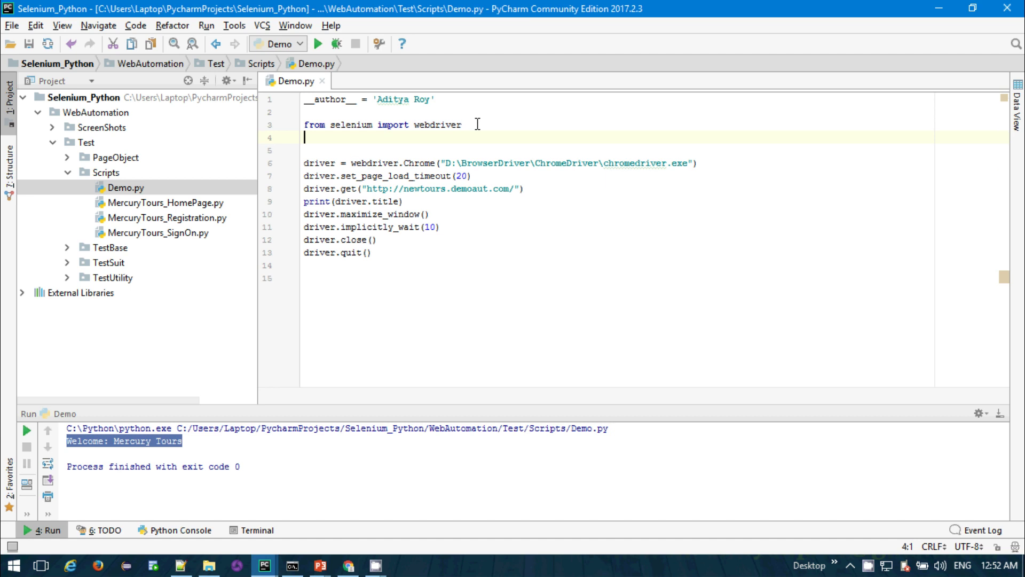
type("#")
type("rom ")
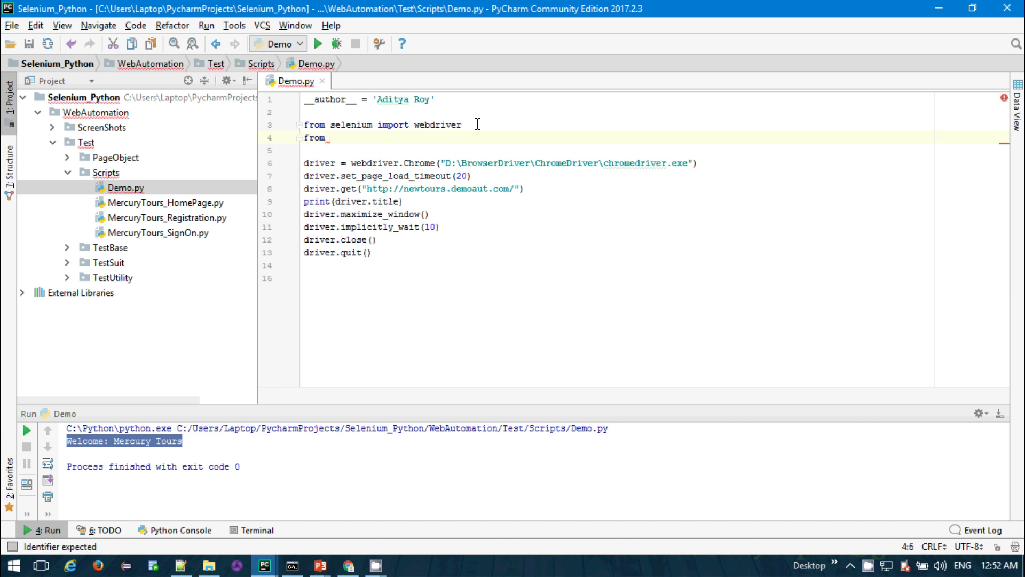
type("time import sleep")
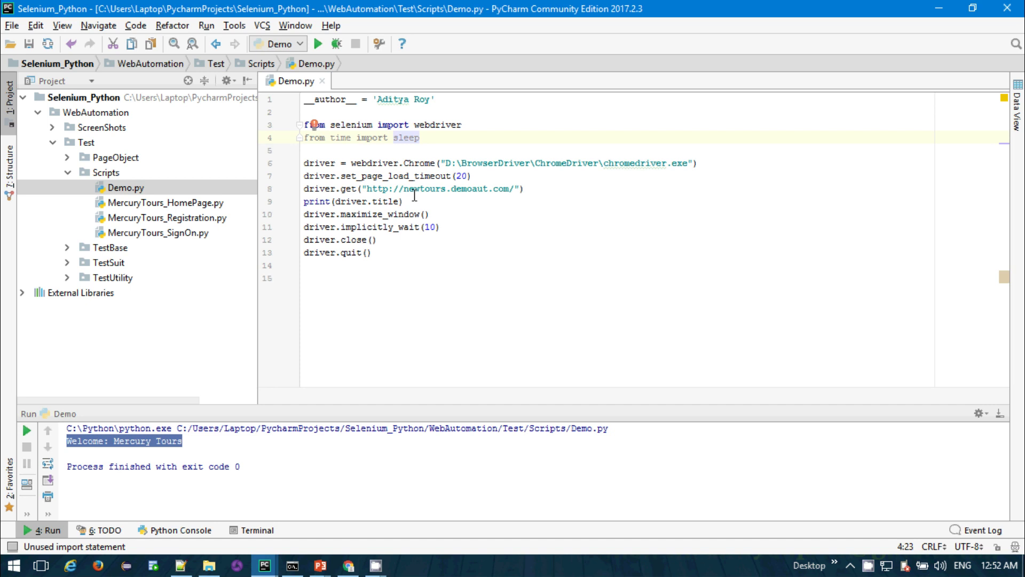
- Add a sleep(2) call directly below the driver.get line
left_click(536, 188)
key("Return")
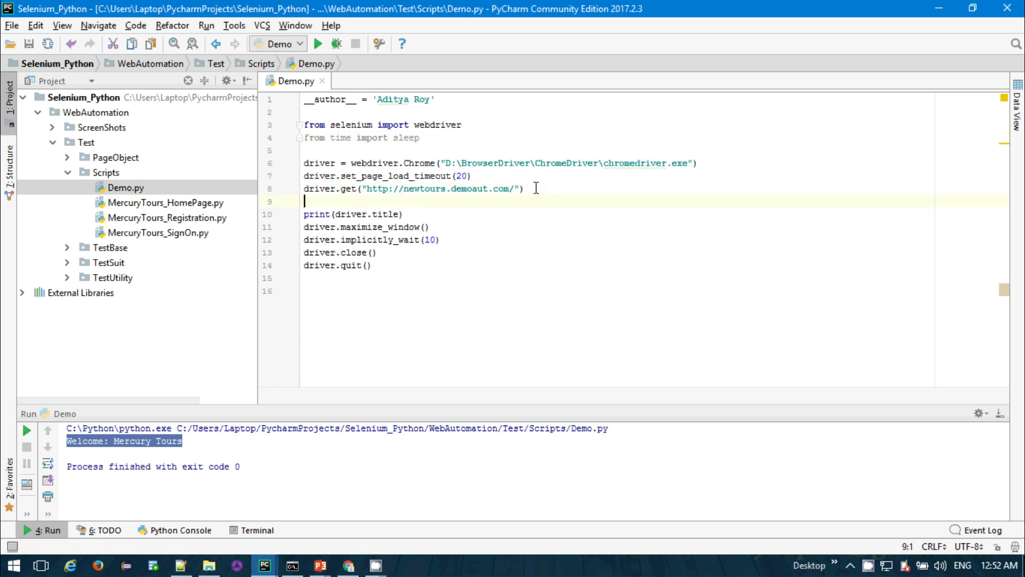
type("sleep")
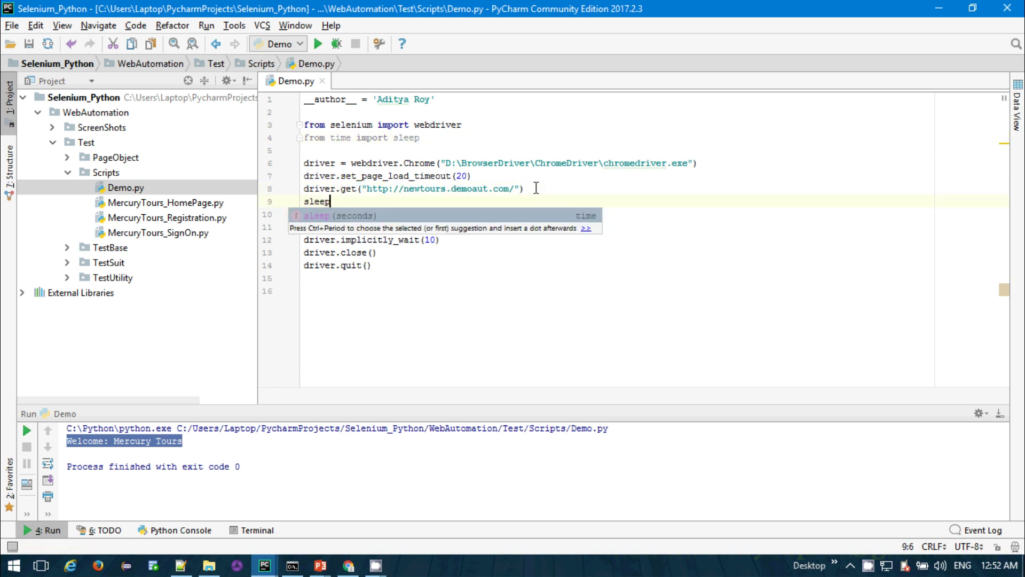
type("(2)")
key("Return")
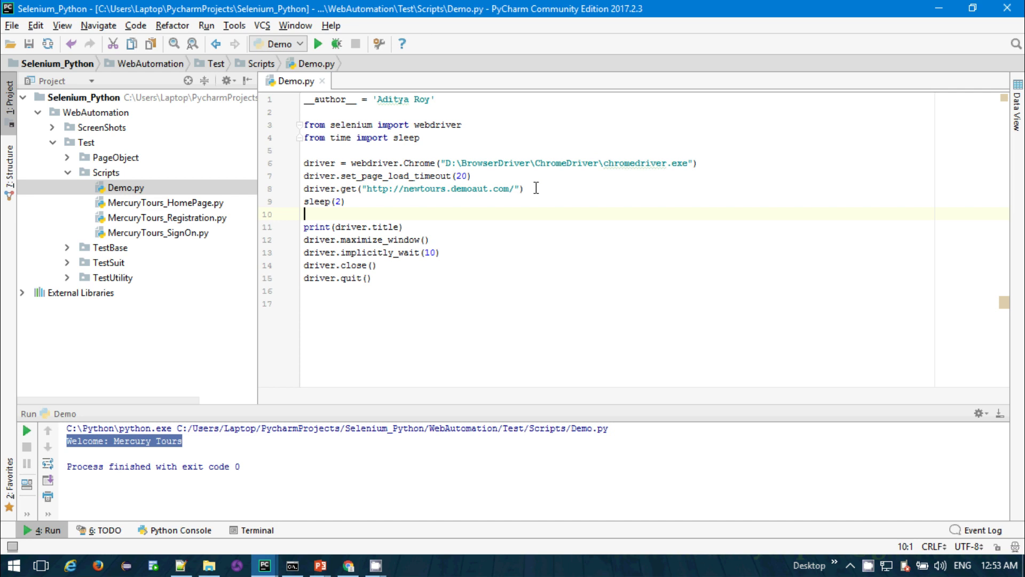
key("BackSpace")
left_click(535, 310)
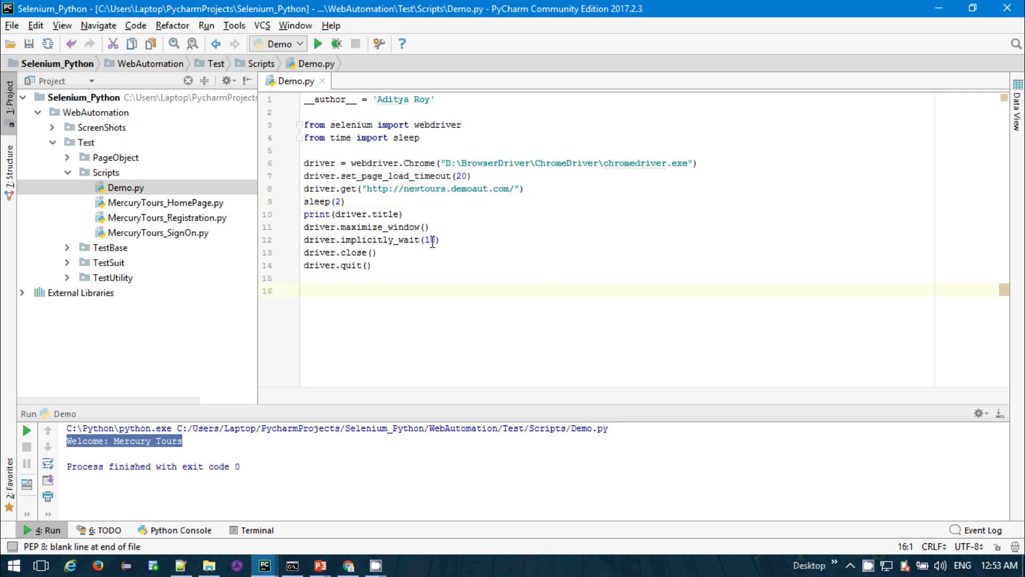
- Add the line driver.get_screenshot_as_file("C:\home.png") directly below print(driver.title)
left_click(439, 215)
left_click(444, 225)
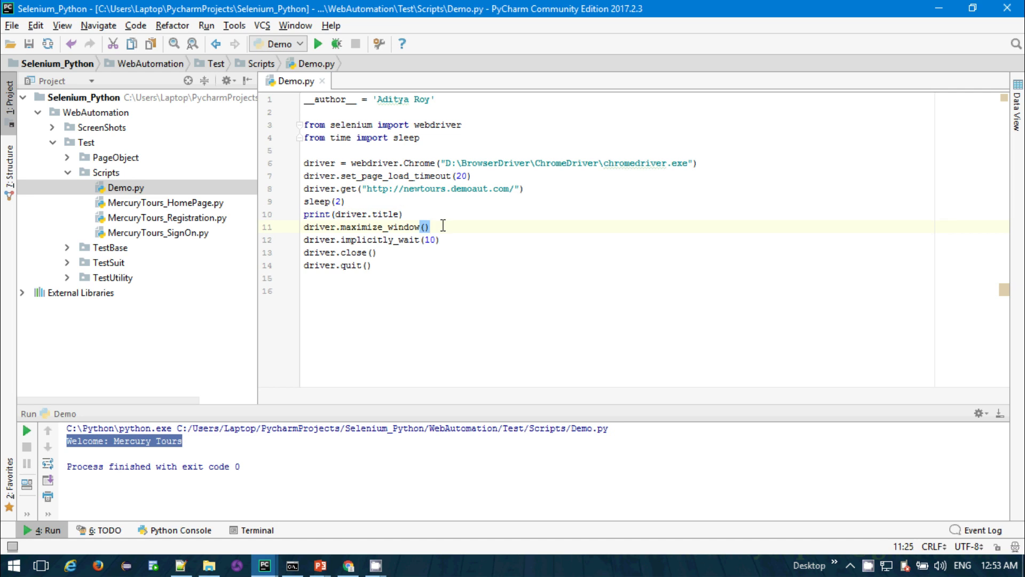
left_click(438, 213)
key("Return")
type("dr")
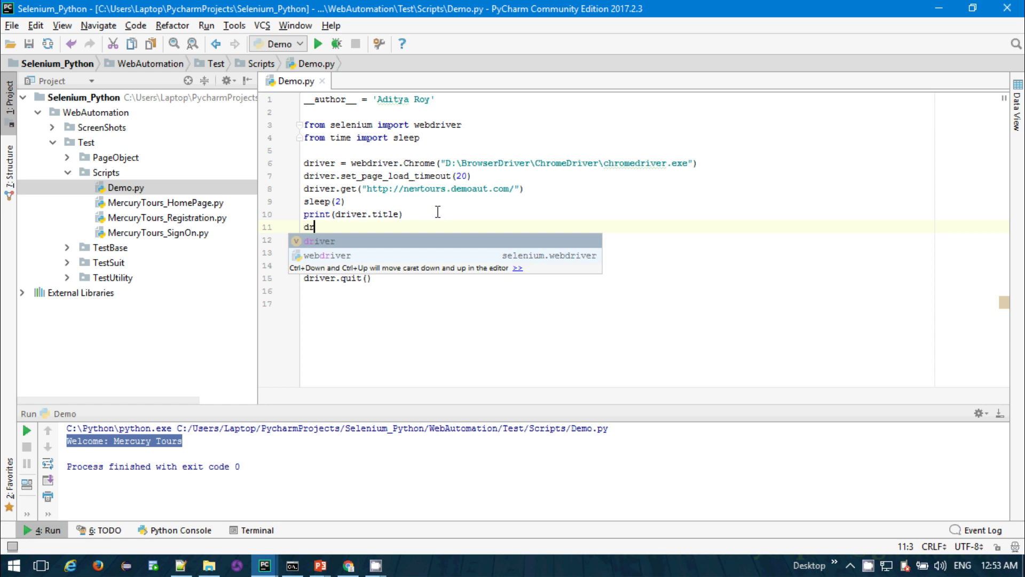
type("iver.get")
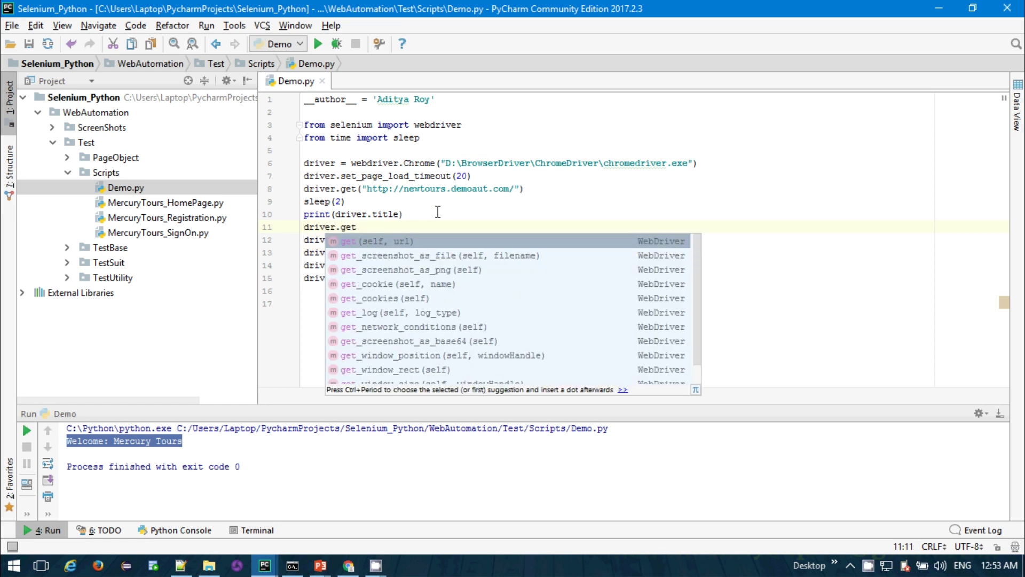
key("Down")
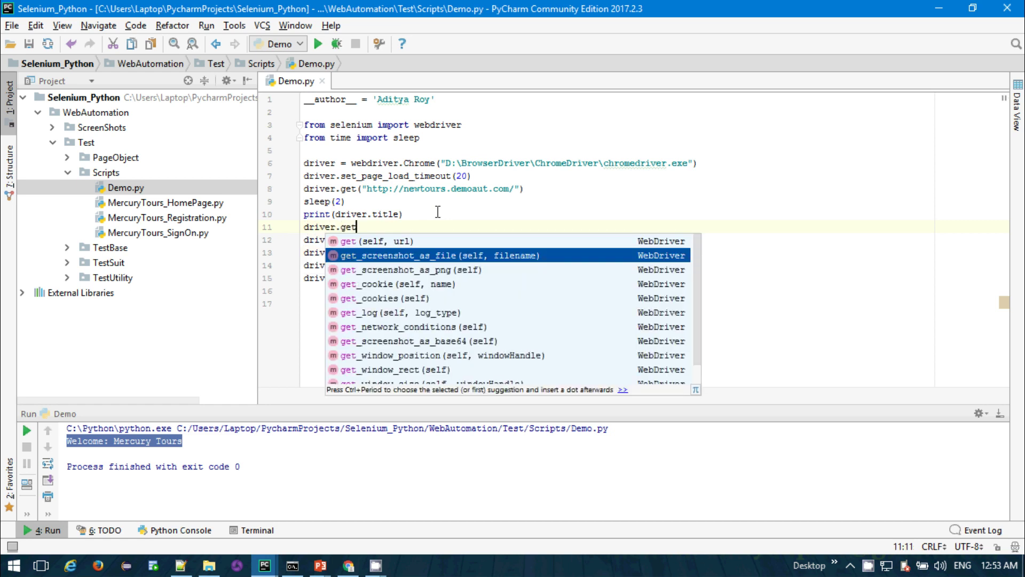
key("Return")
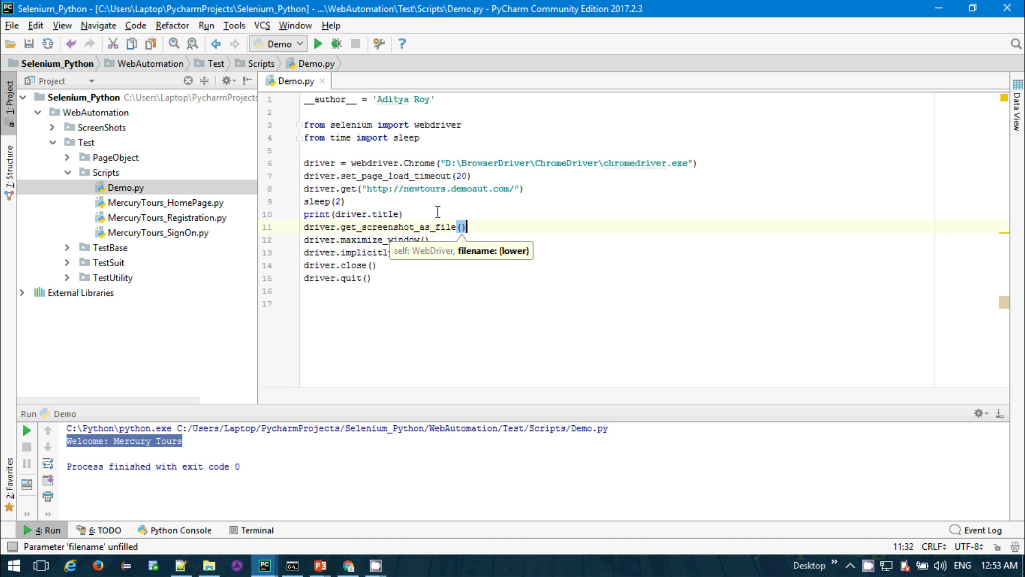
key("Delete")
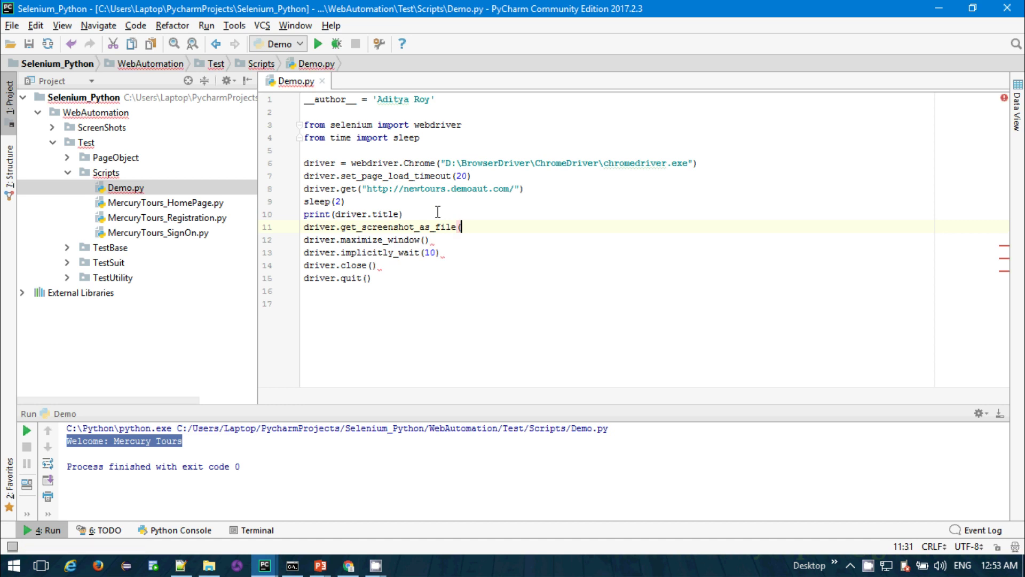
type("\"C:")
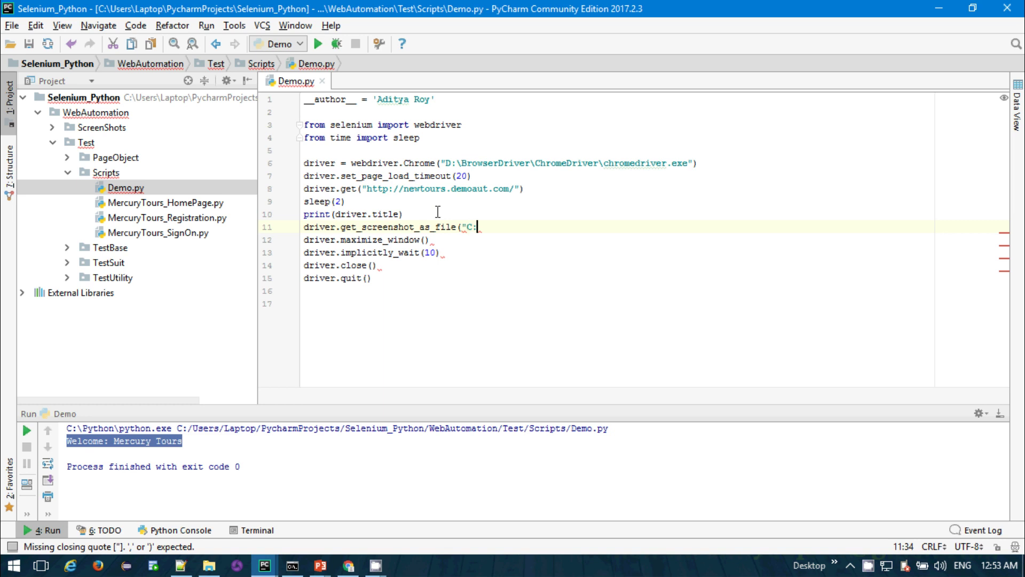
type("\\h")
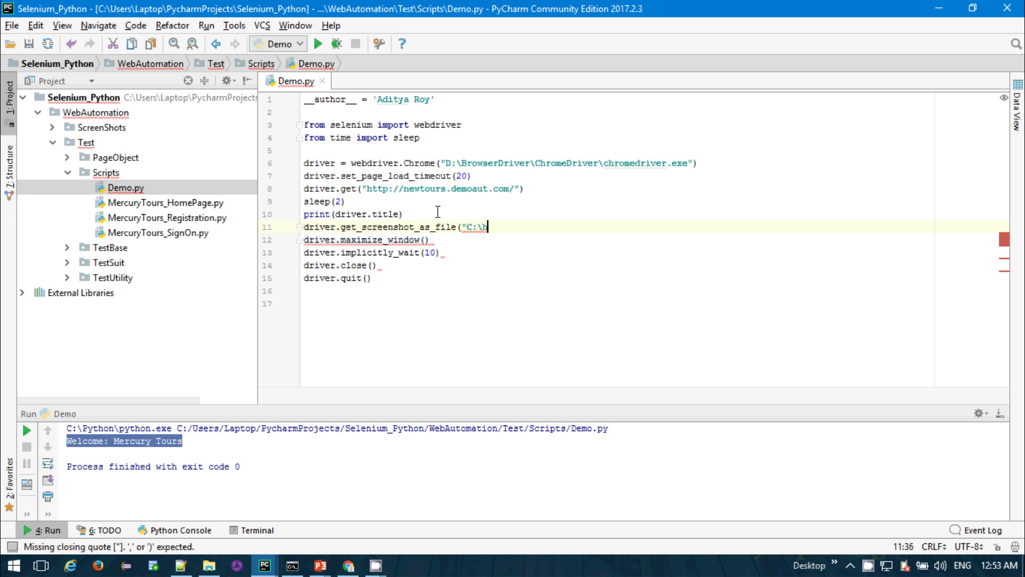
type("ome.png\"")
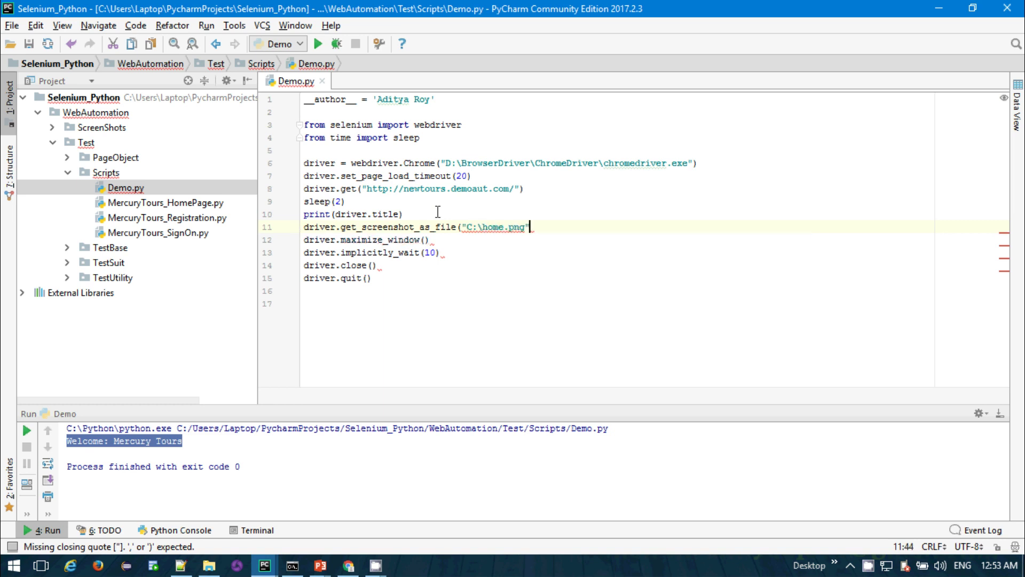
type(")")
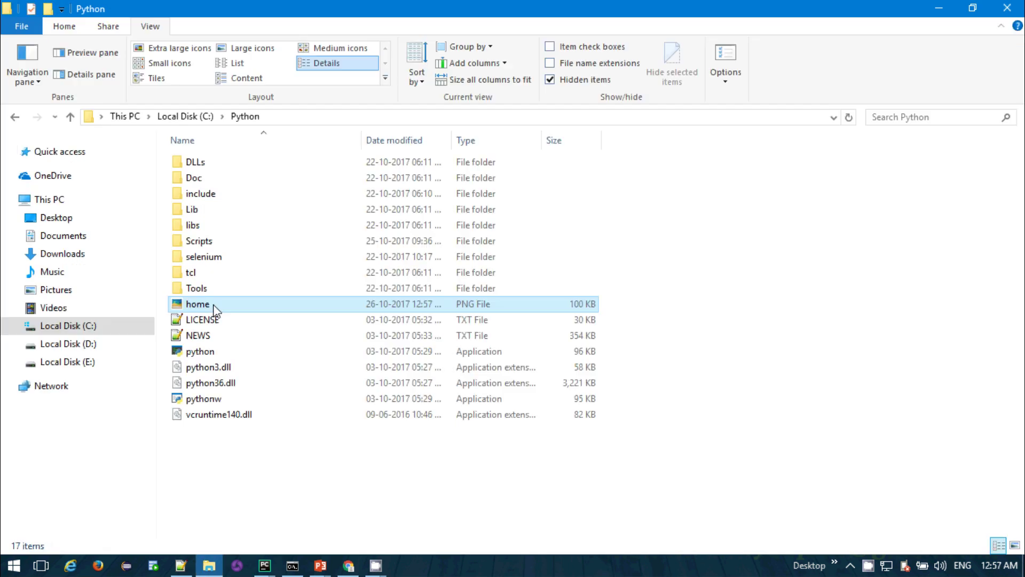
- View the saved home image in the C:\Python folder, close it and switch back to Demo.py in PyCharm
double_click(213, 305)
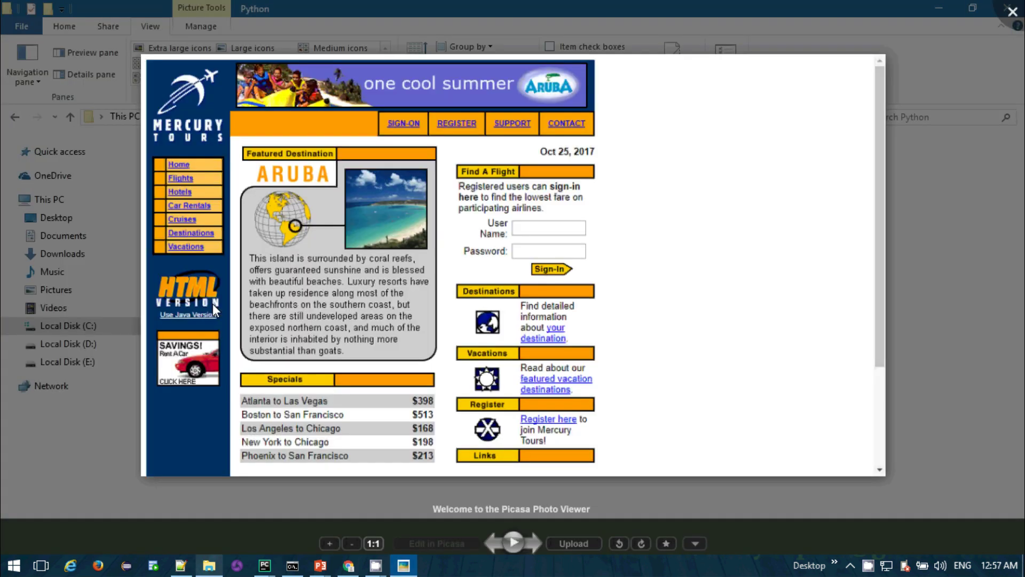
scroll(753, 203, "down", 2)
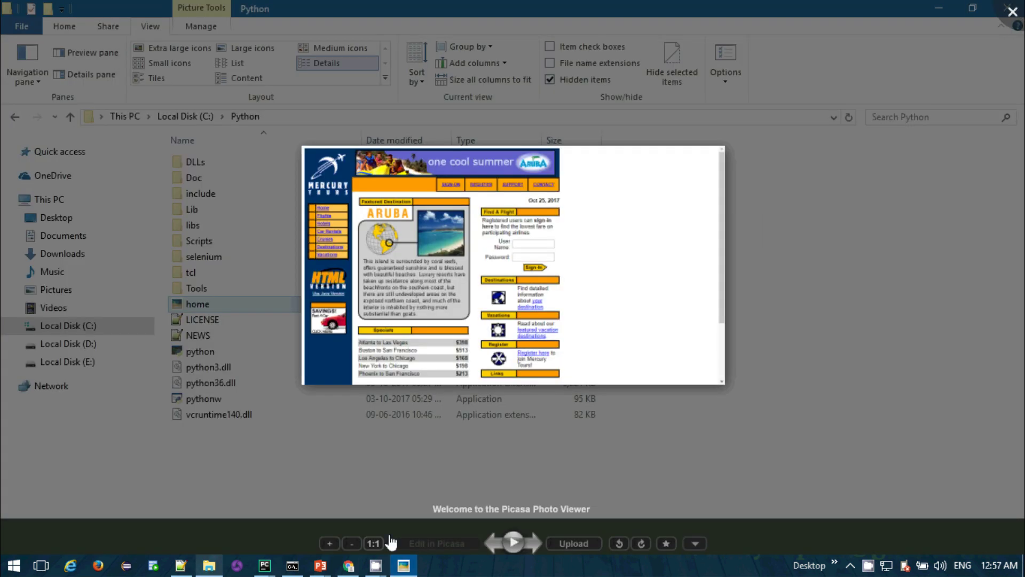
left_click(454, 469)
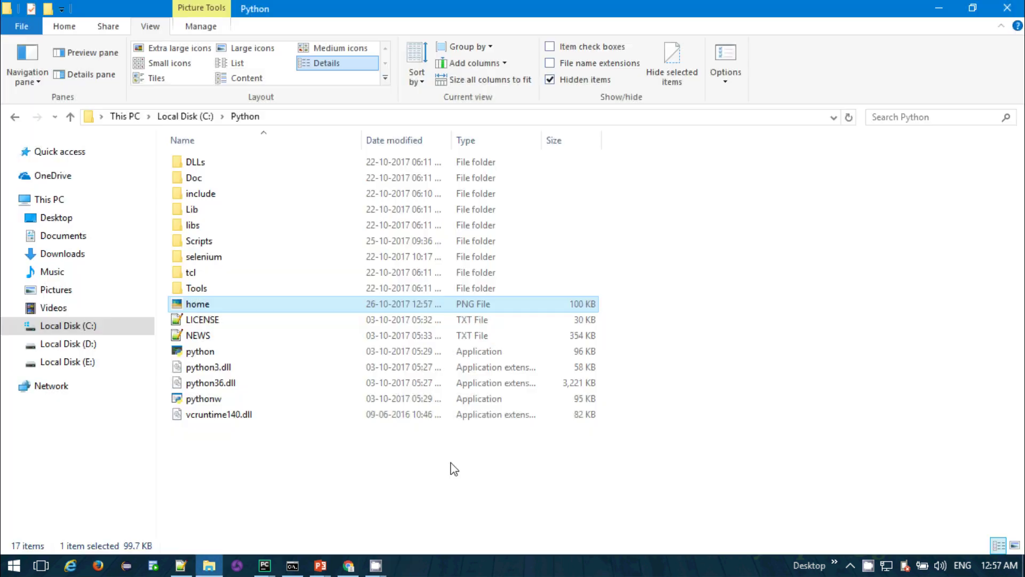
left_click(265, 566)
left_click(316, 499)
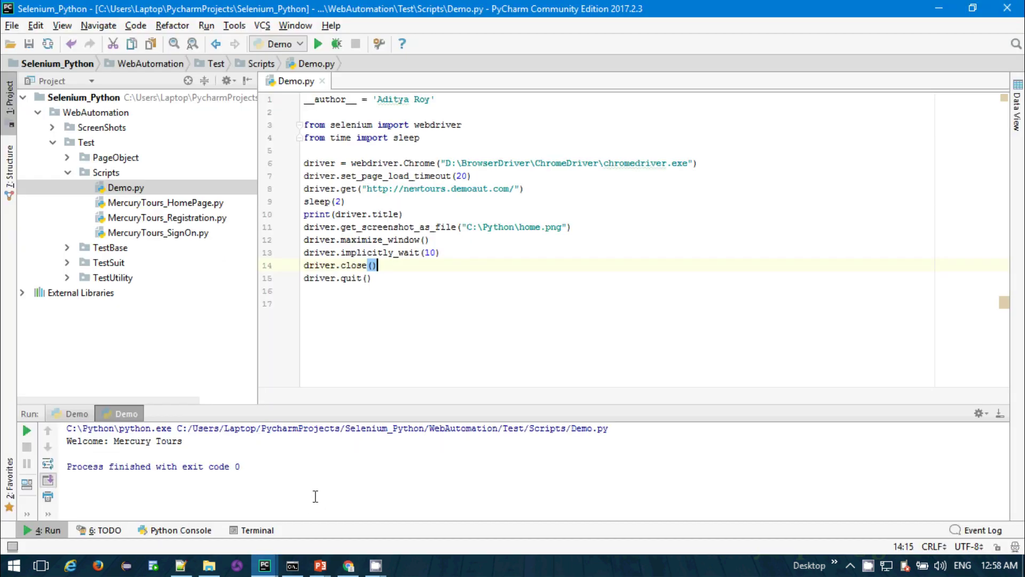
left_click(417, 335)
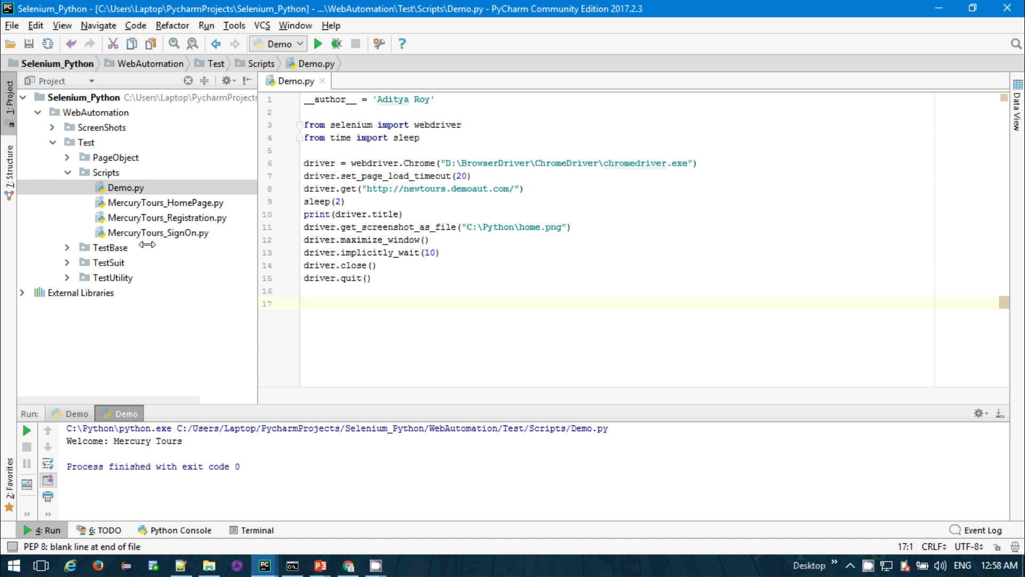
- Expand the TestBase package, open MercuryTours_Registration.py and read through its registration test flow
left_click(68, 248)
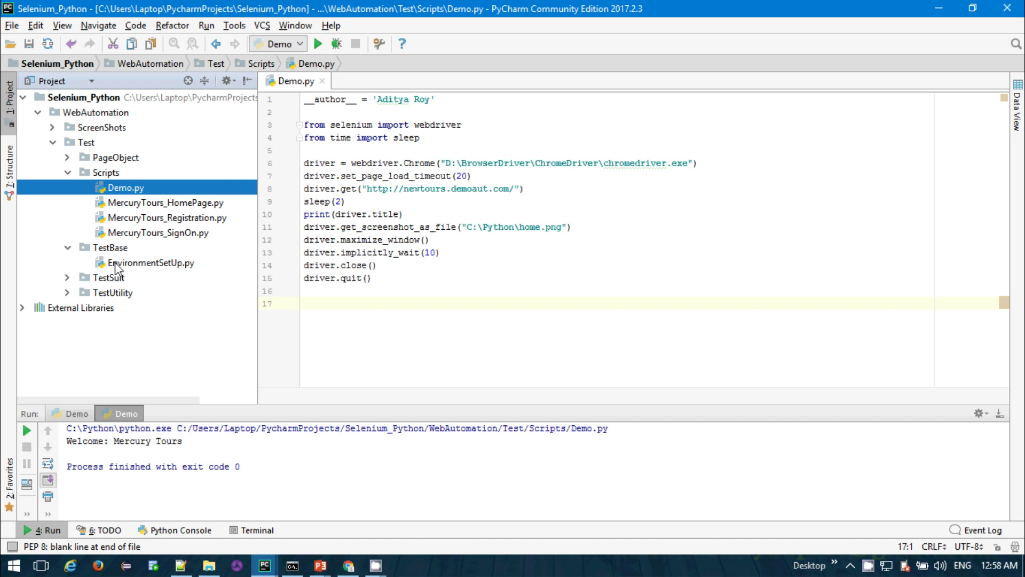
left_click(163, 221)
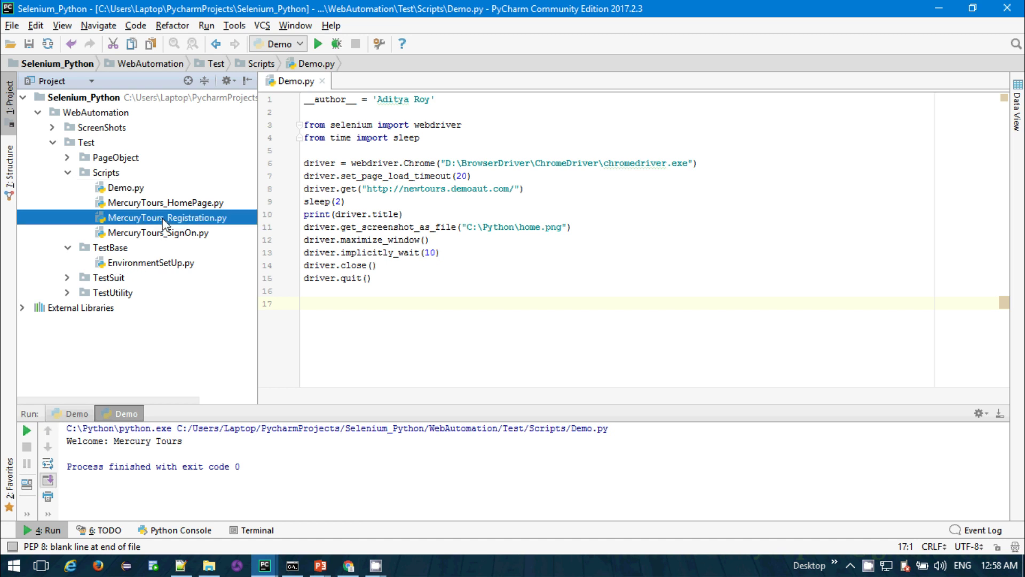
double_click(163, 219)
scroll(530, 215, "up", 4)
scroll(531, 215, "down", 7)
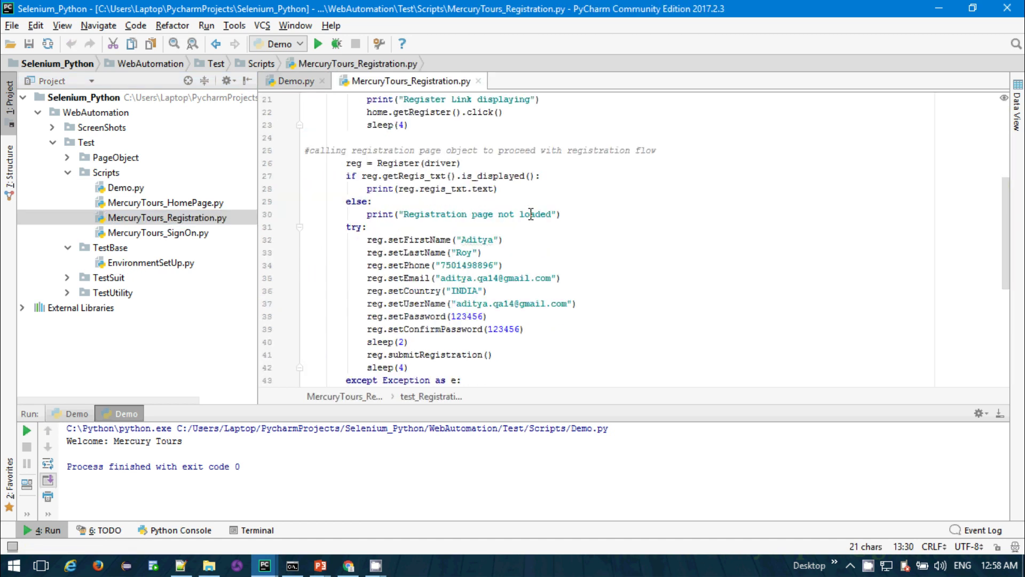
scroll(531, 215, "down", 6)
scroll(513, 181, "up", 13)
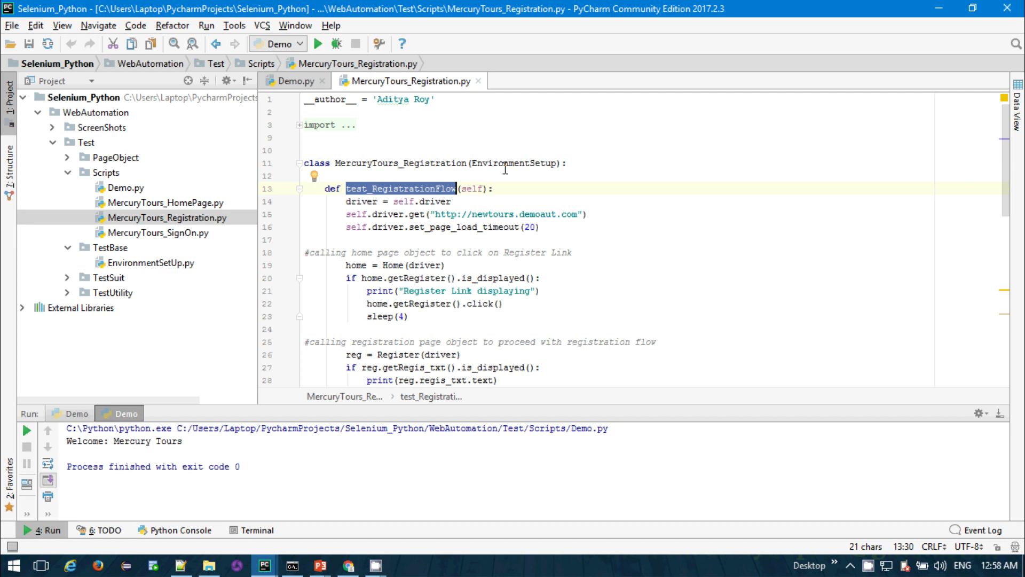
- Open EnvironmentSetUp.py from TestBase and examine its setUp and tearDown methods
left_click(130, 265)
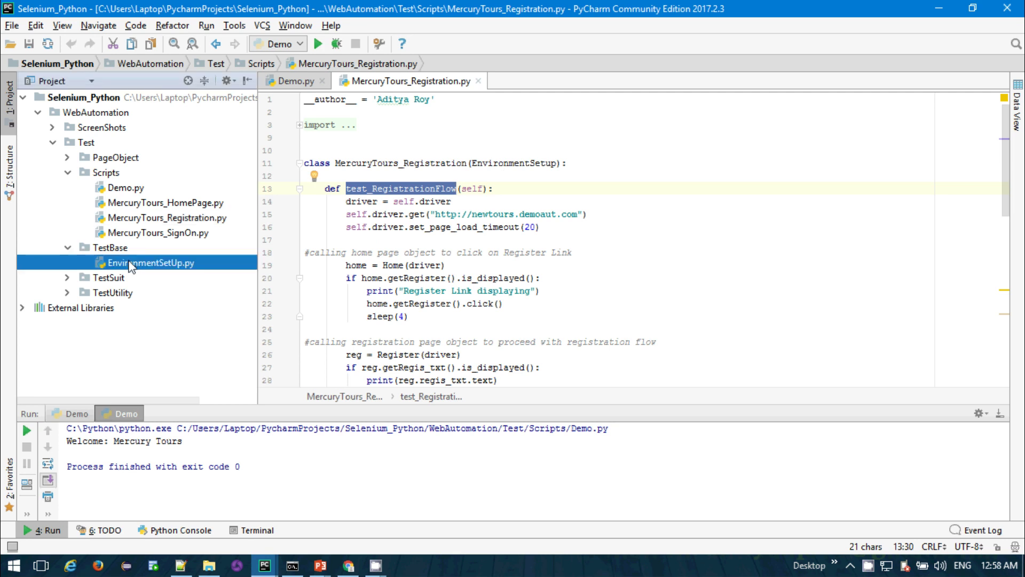
double_click(130, 265)
key("ctrl+a")
left_click(494, 244)
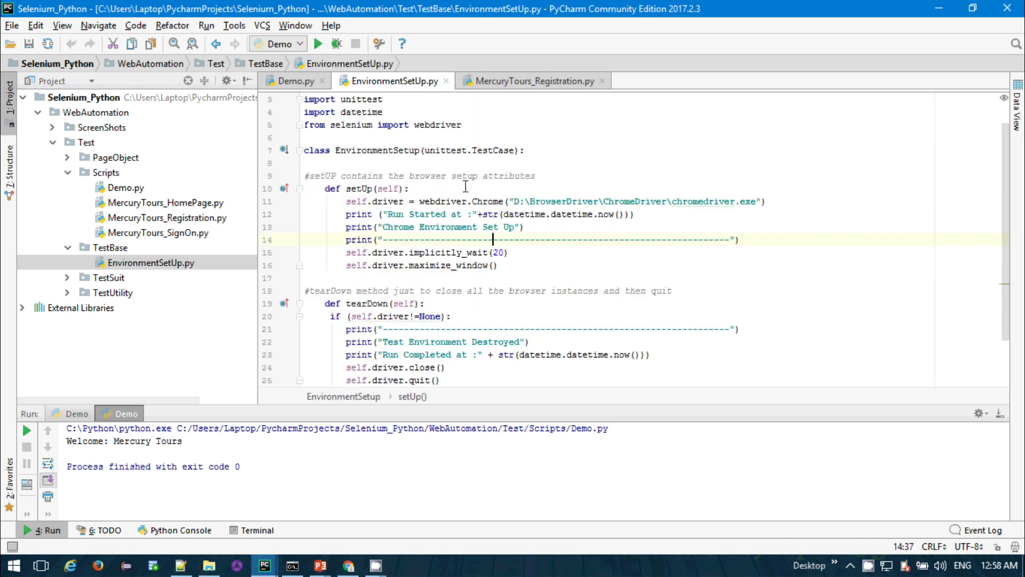
scroll(444, 276, "down", 2)
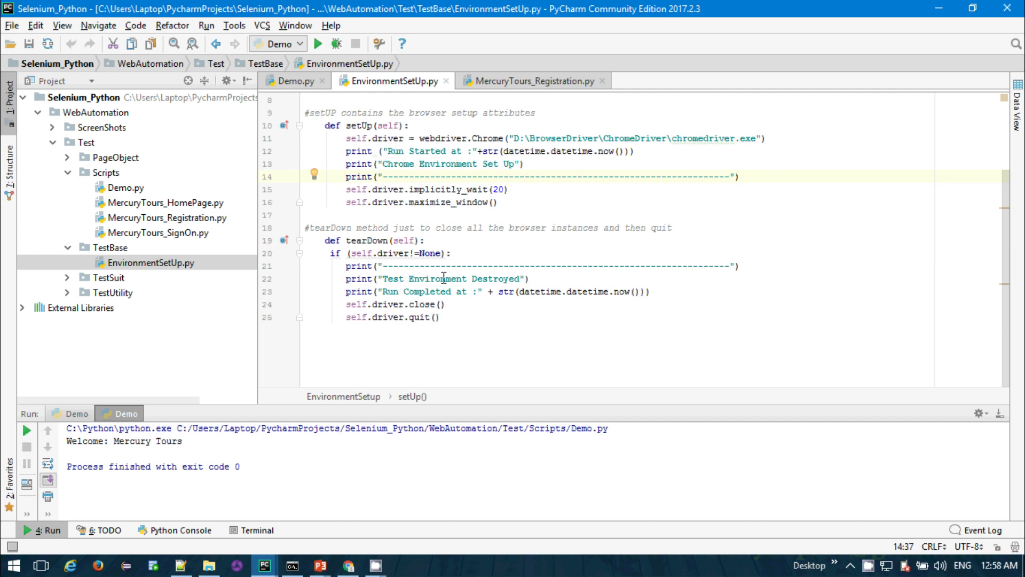
scroll(444, 276, "up", 3)
- Go back to MercuryTours_Registration.py to review the post-registration check and main block, and switch to the PowerPoint slide show
double_click(187, 216)
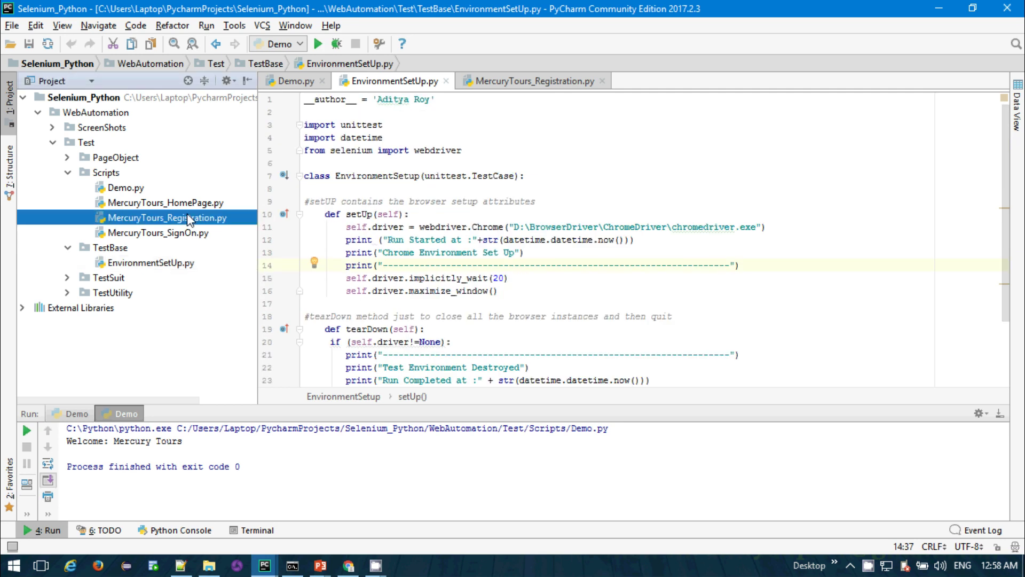
scroll(470, 214, "down", 5)
scroll(470, 215, "down", 5)
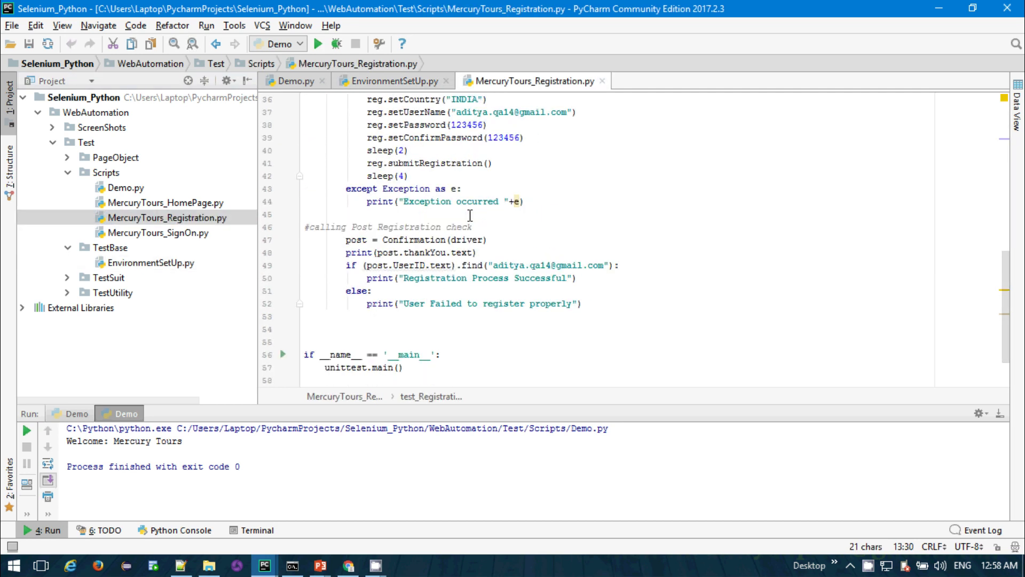
scroll(470, 214, "up", 11)
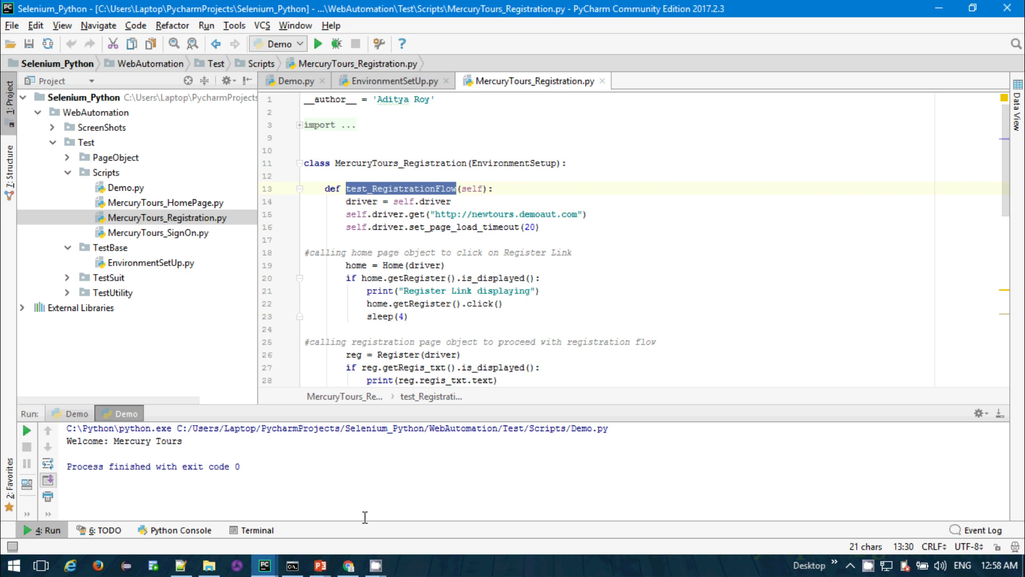
mouse_move(320, 565)
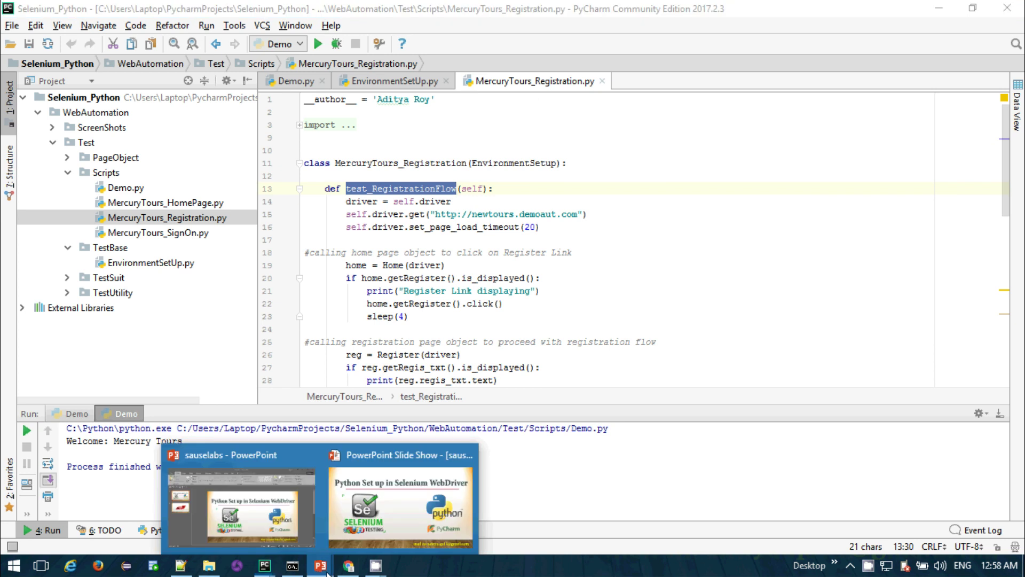
left_click(344, 505)
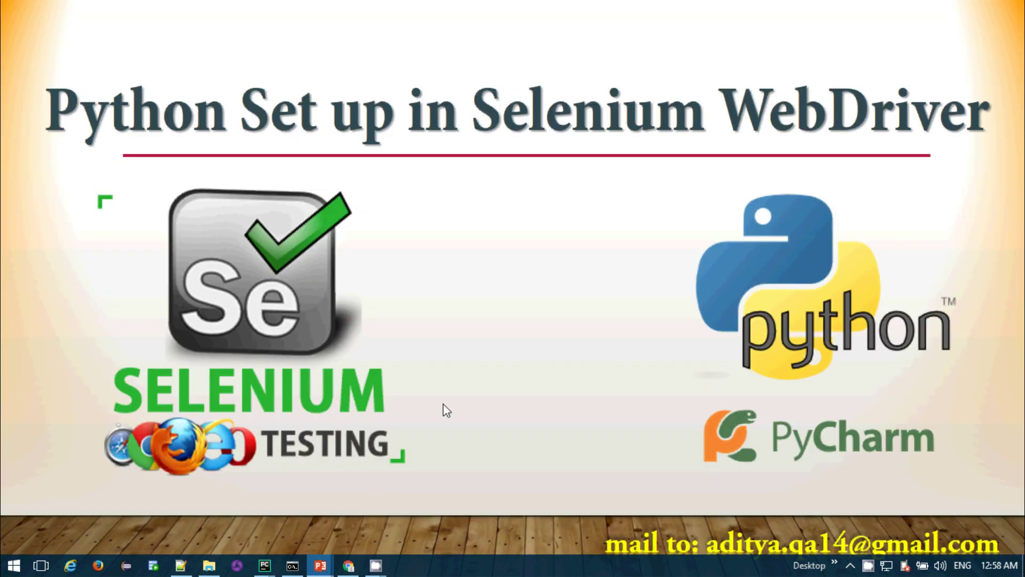